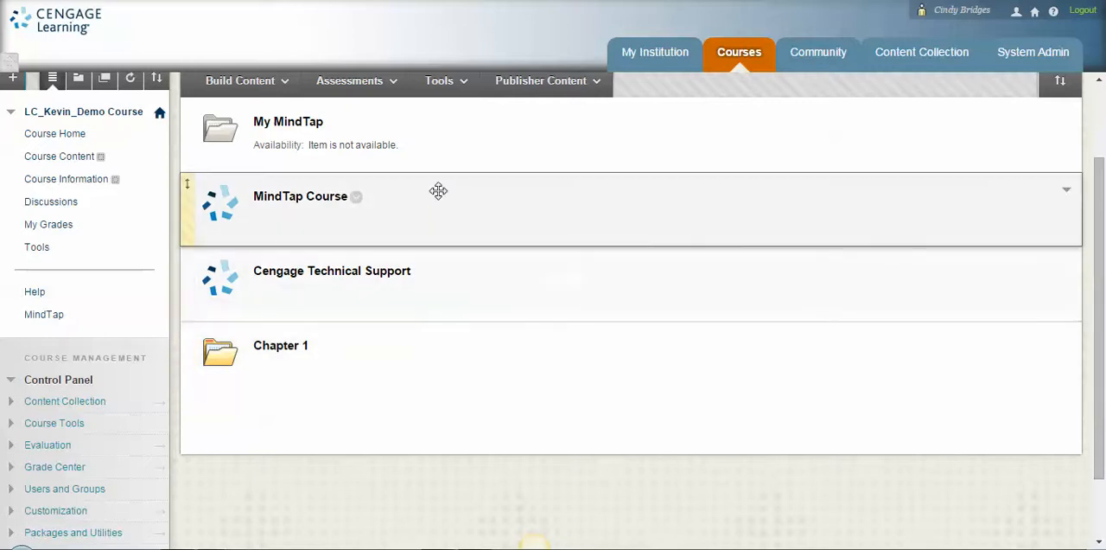
Step: Open the My MindTap folder and launch the MindTap Course link to reach the course's chapter list
left_click(282, 127)
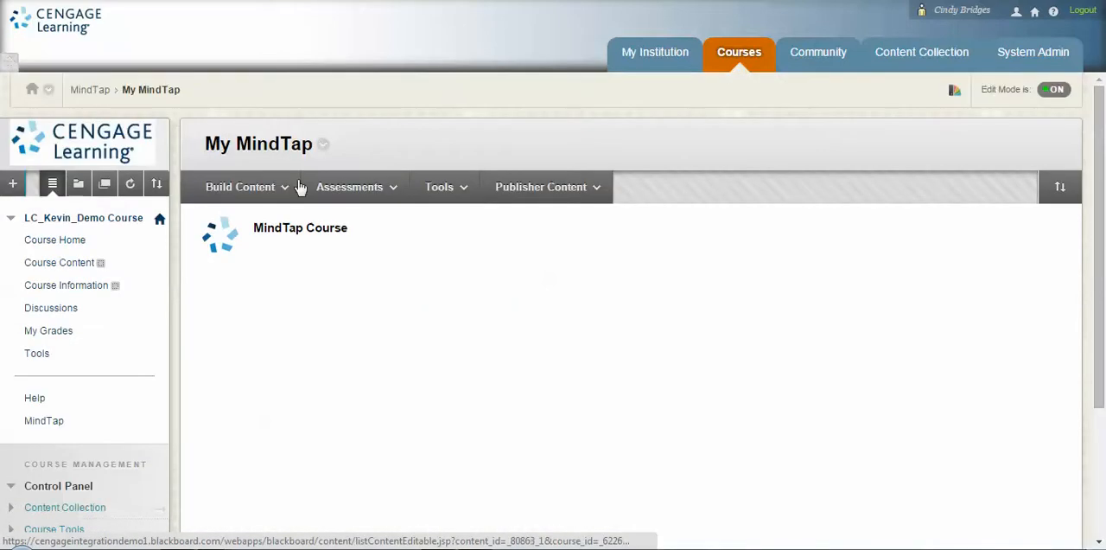
left_click(292, 187)
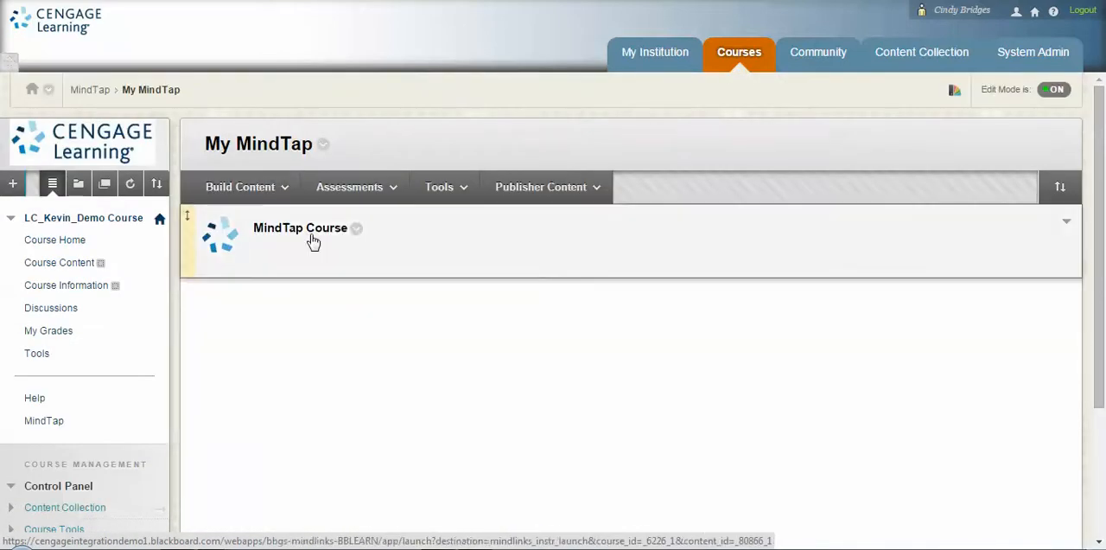
left_click(310, 234)
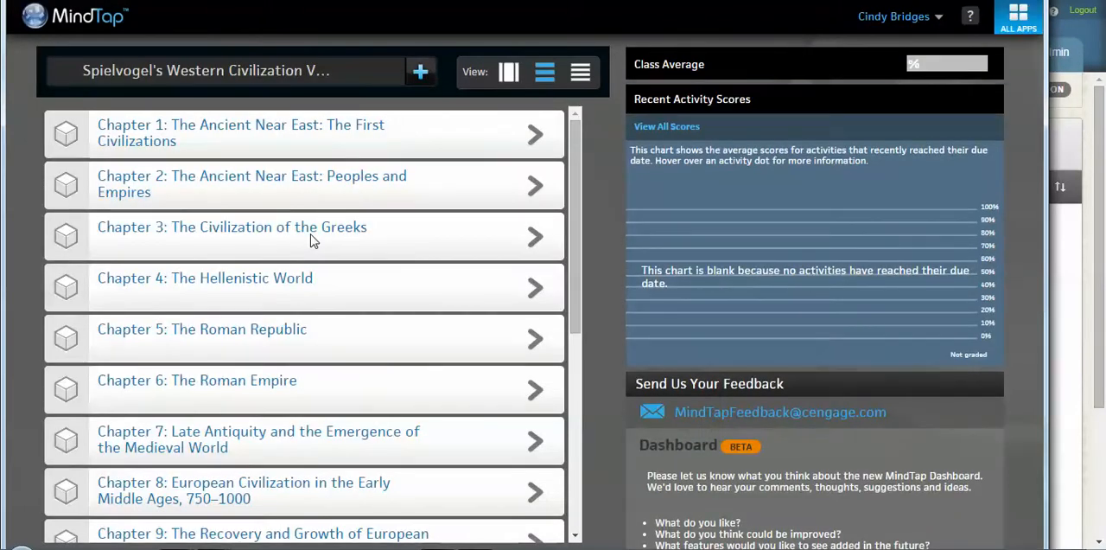
mouse_move(398, 244)
mouse_move(450, 163)
mouse_move(447, 357)
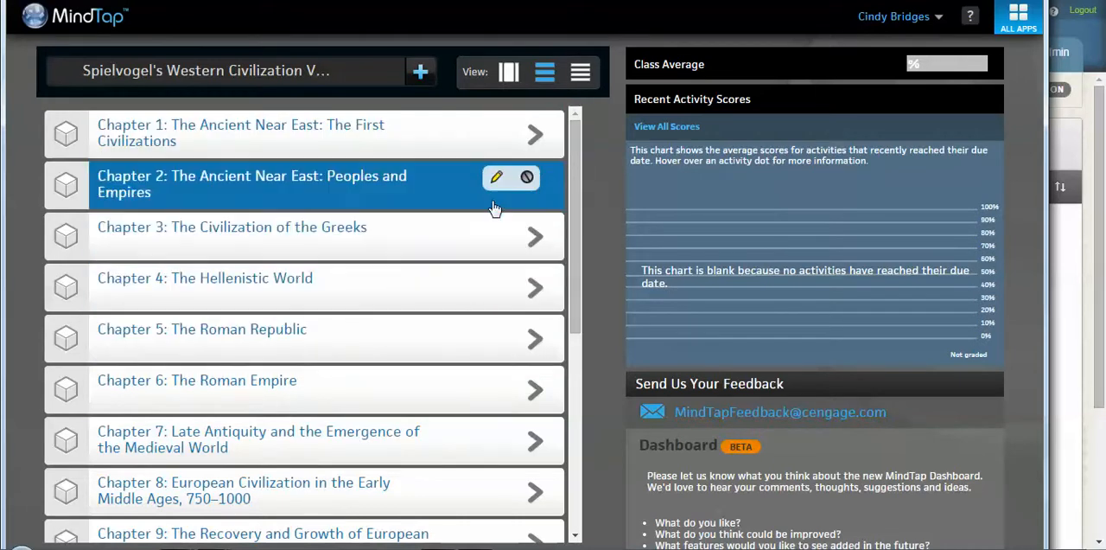
Step: Preview the course in the week view and the dated activity list, and return to the unit view
left_click(509, 76)
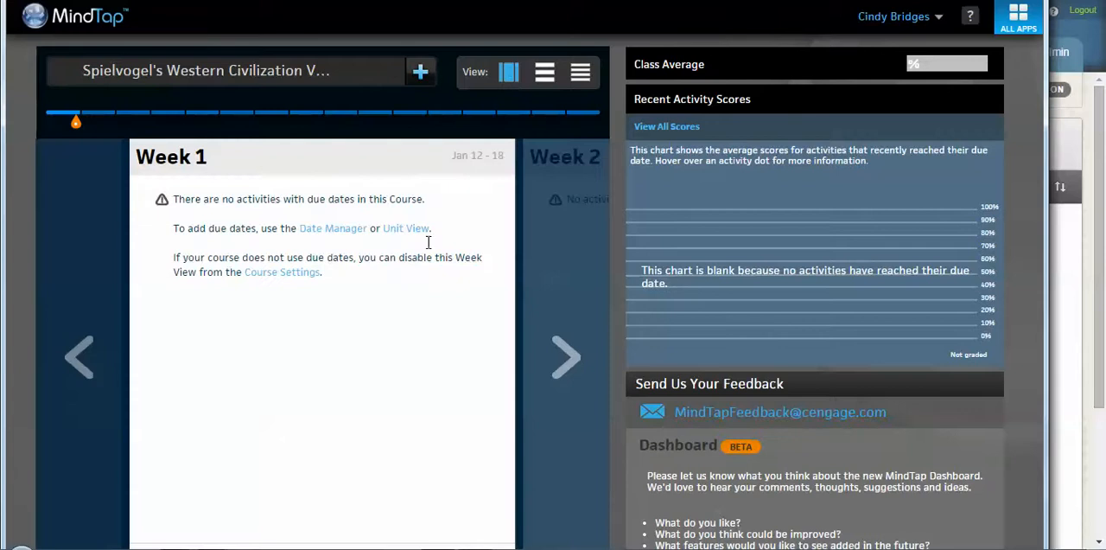
left_click(580, 73)
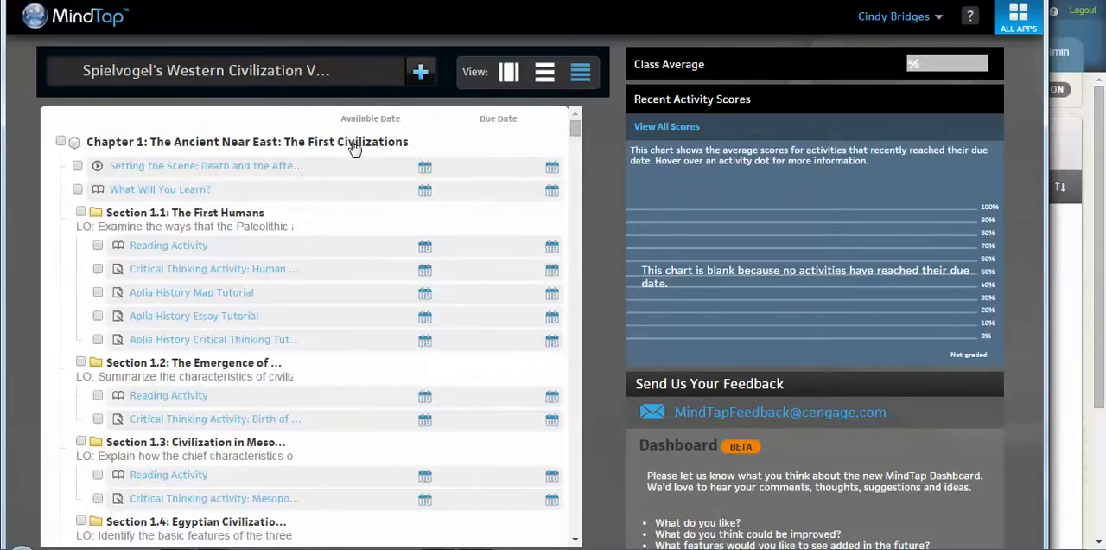
left_click(545, 82)
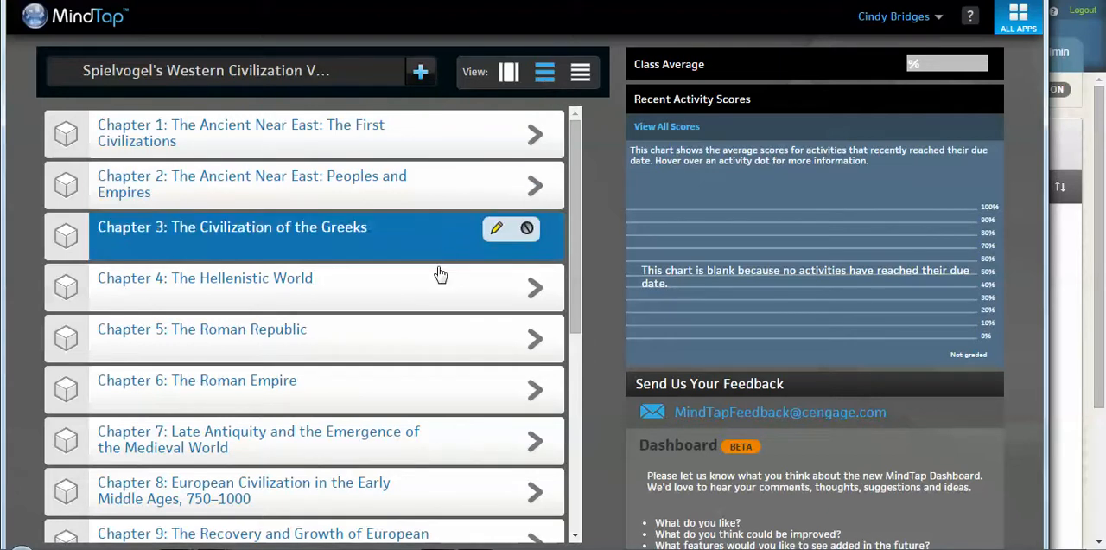
Step: Look inside Chapter 1: The Ancient Near East: The First Civilizations and return to the course's chapter list
left_click(402, 140)
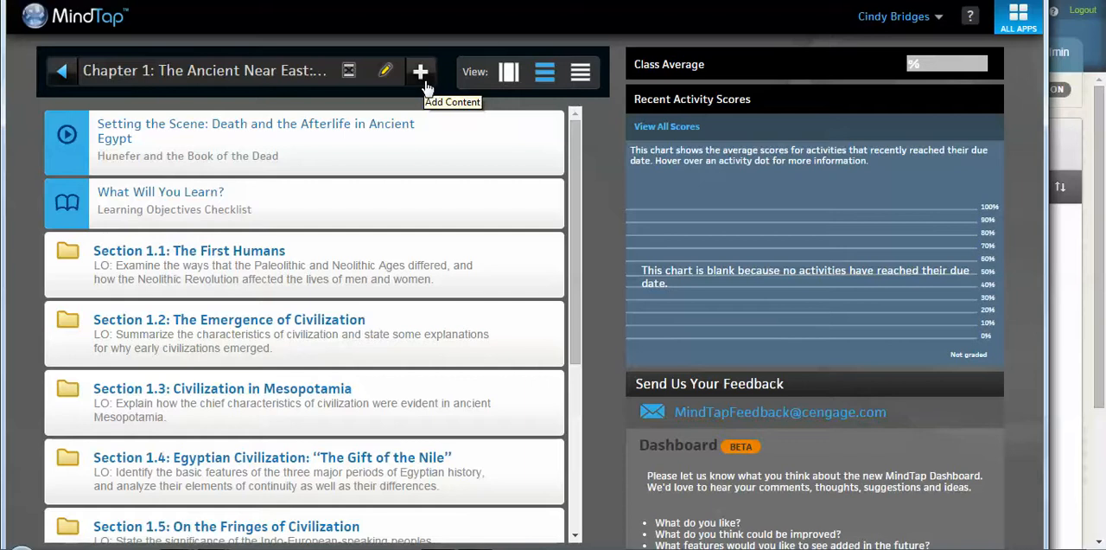
left_click(62, 70)
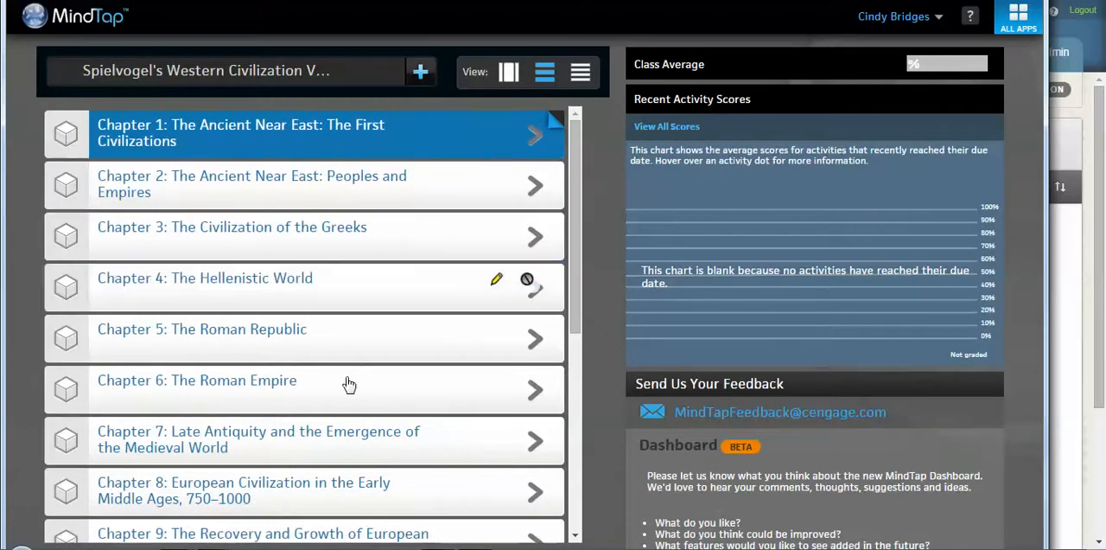
left_click_drag(578, 285, 574, 197)
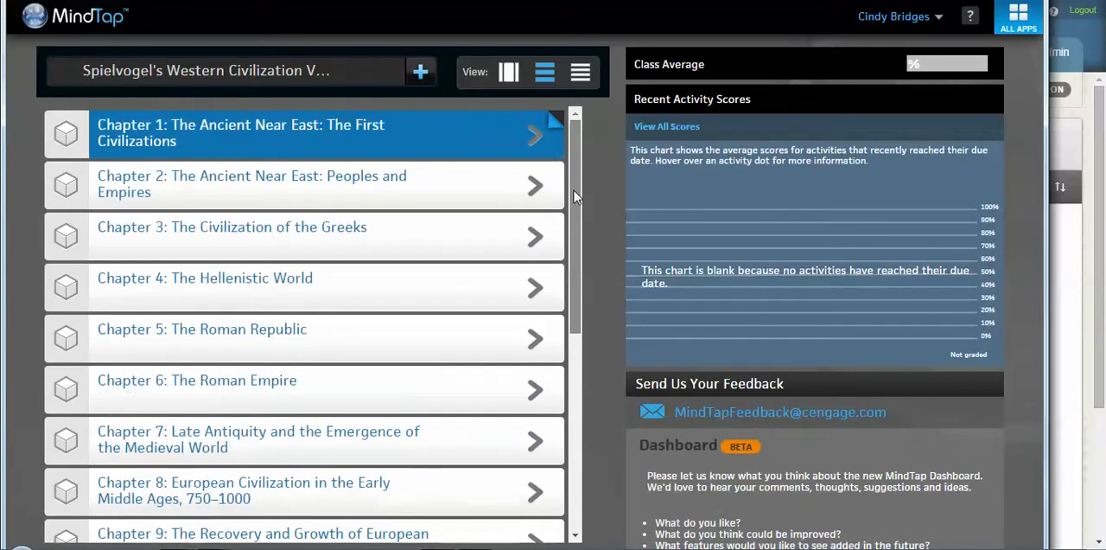
Step: Review the activity types that can be added, including the My Content sources, and cancel without adding an activity
left_click(421, 74)
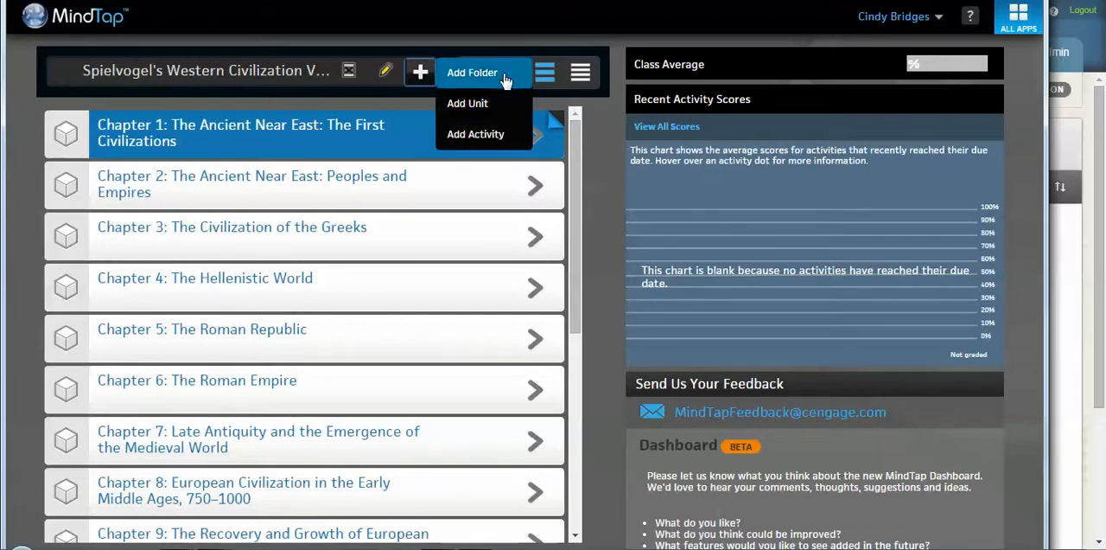
left_click(509, 139)
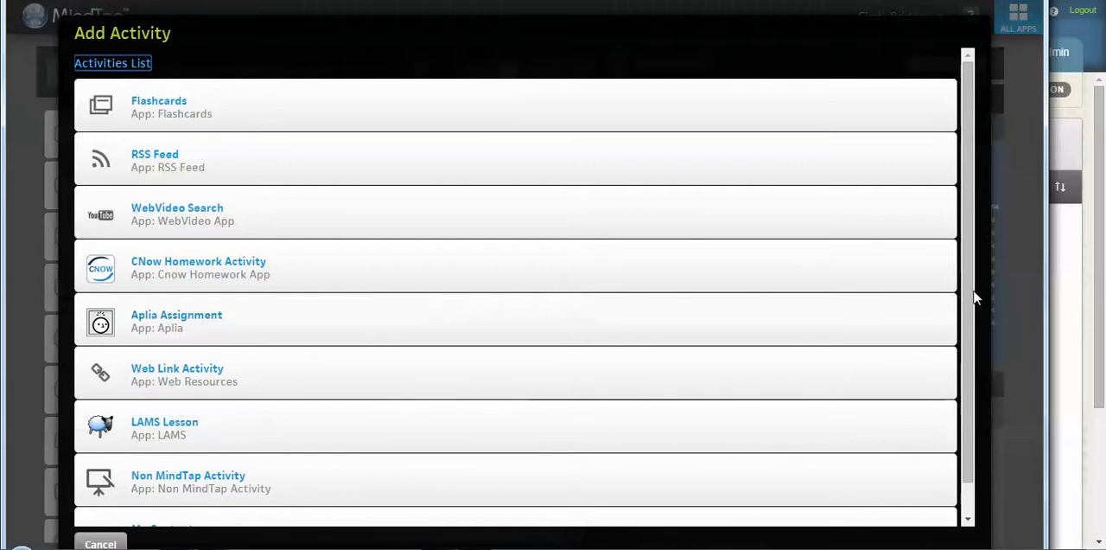
scroll(974, 318, "down", 1)
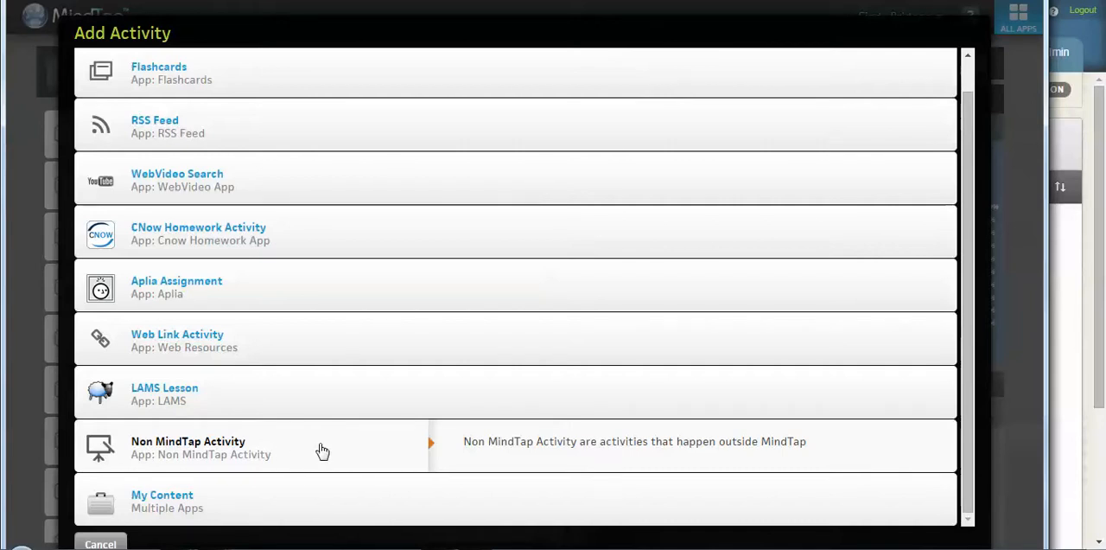
left_click(277, 503)
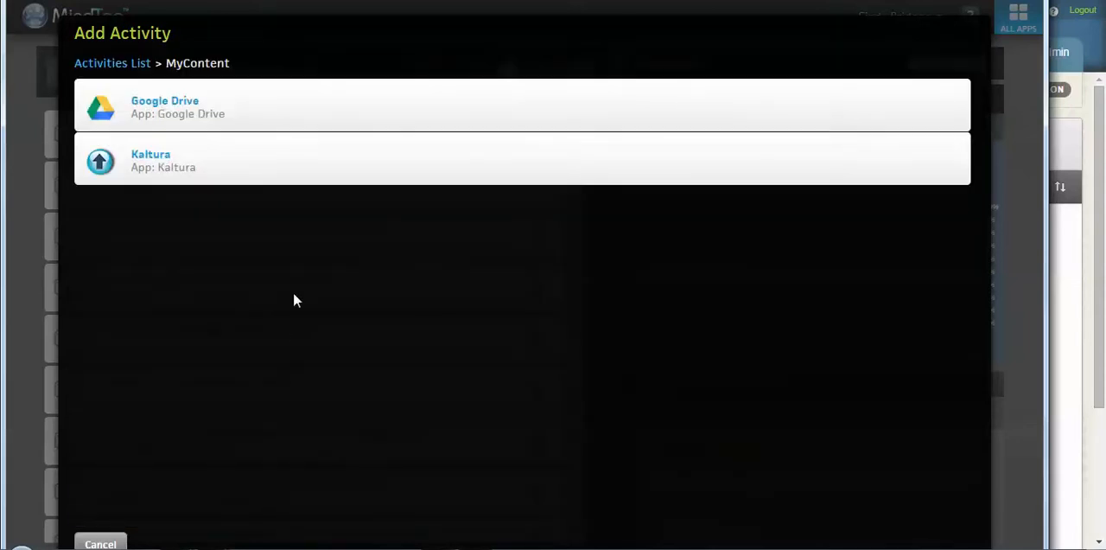
mouse_move(306, 168)
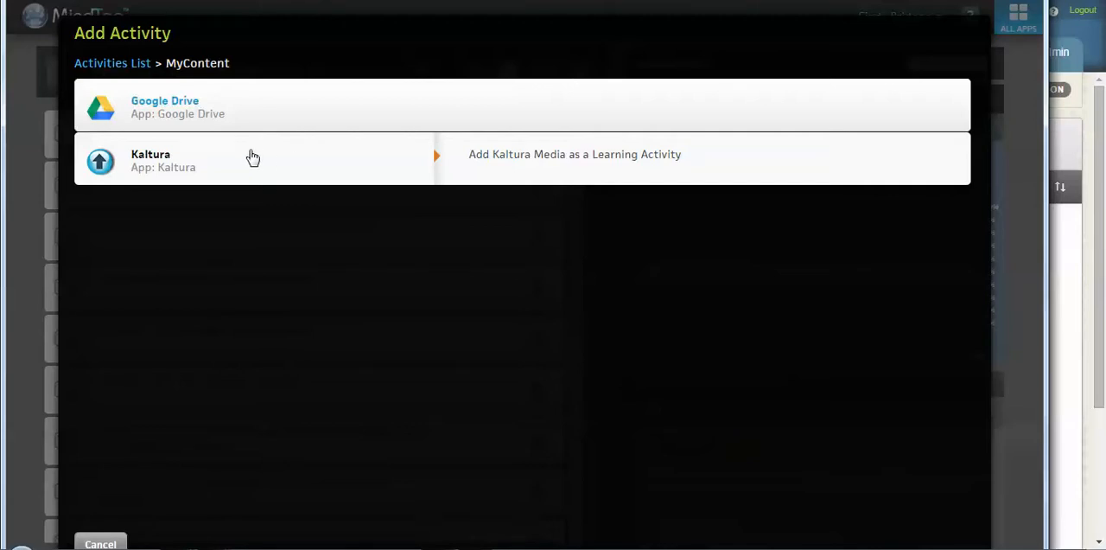
left_click(110, 540)
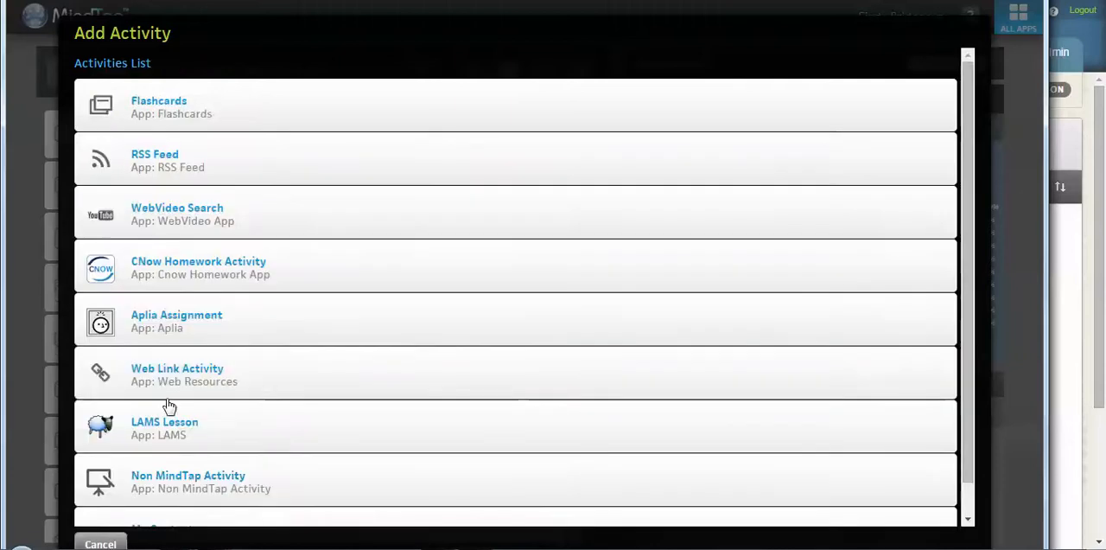
left_click(100, 544)
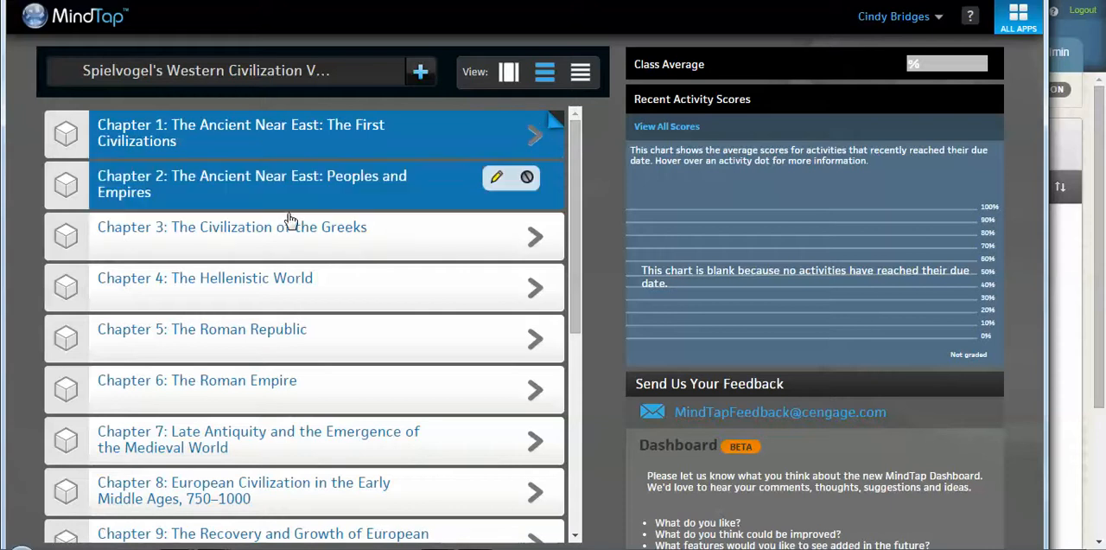
Step: Look through the full chapter list and open Chapter 1: The Ancient Near East: The First Civilizations
left_click_drag(578, 232, 585, 467)
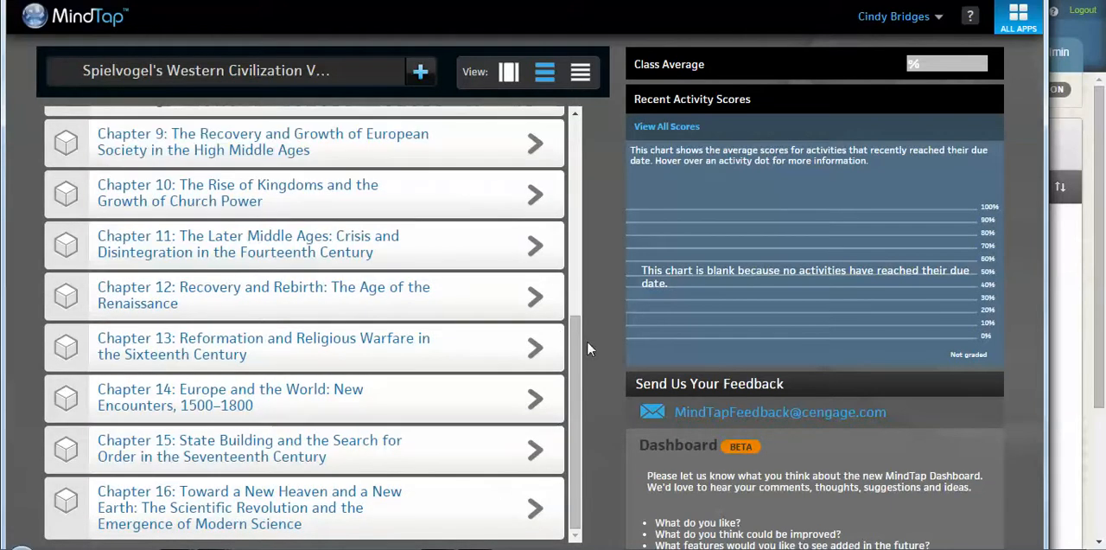
left_click_drag(579, 343, 575, 142)
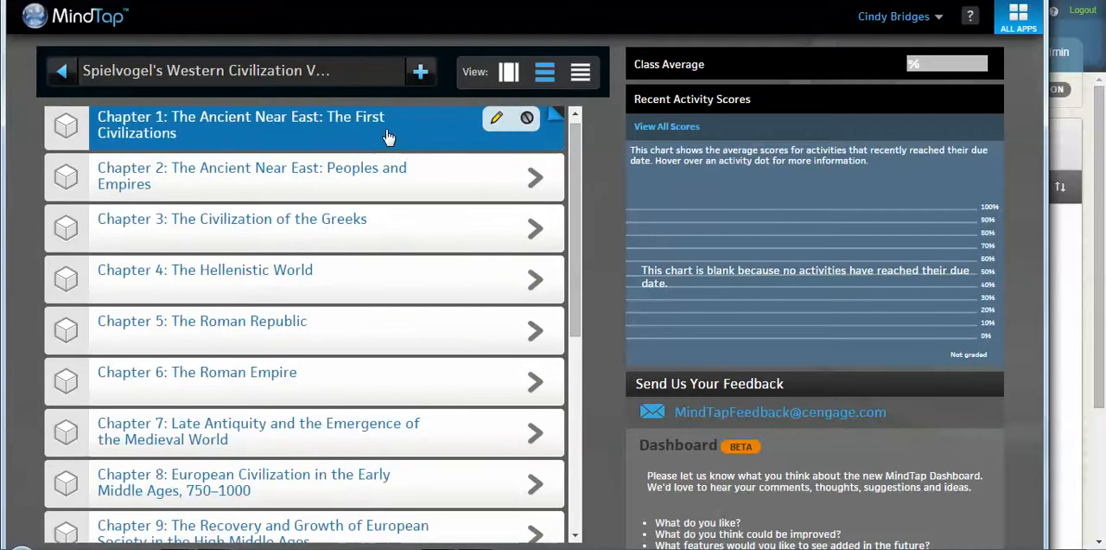
left_click(388, 136)
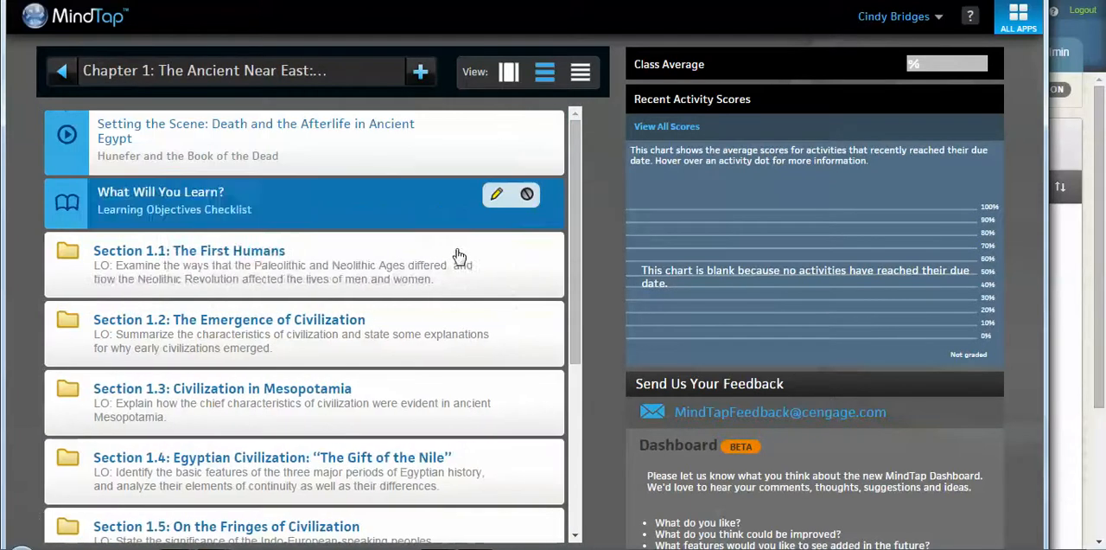
Step: Examine Chapter 1's sections and end-of-chapter activities, expanding and collapsing the Section 1.1: The First Humans folder
mouse_move(572, 227)
left_mouse_down()
mouse_move(572, 366)
mouse_move(566, 223)
left_mouse_up()
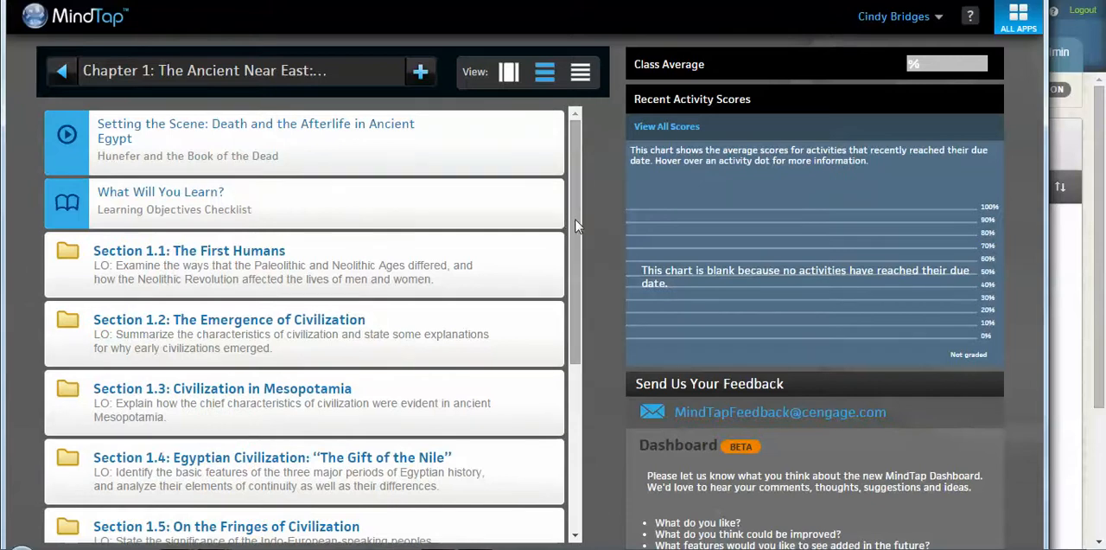
left_click_drag(577, 225, 588, 352)
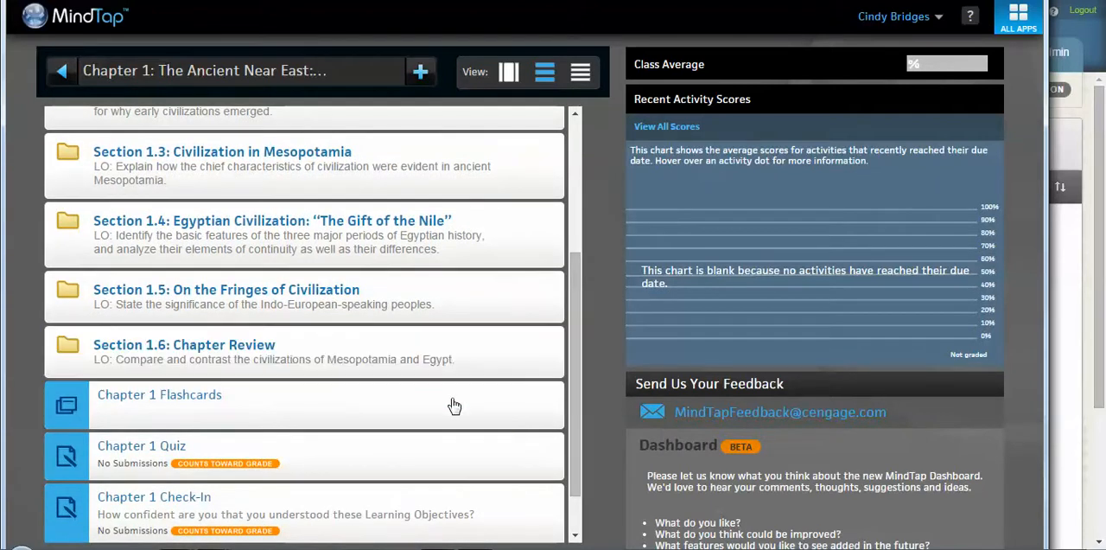
mouse_move(425, 403)
mouse_move(339, 458)
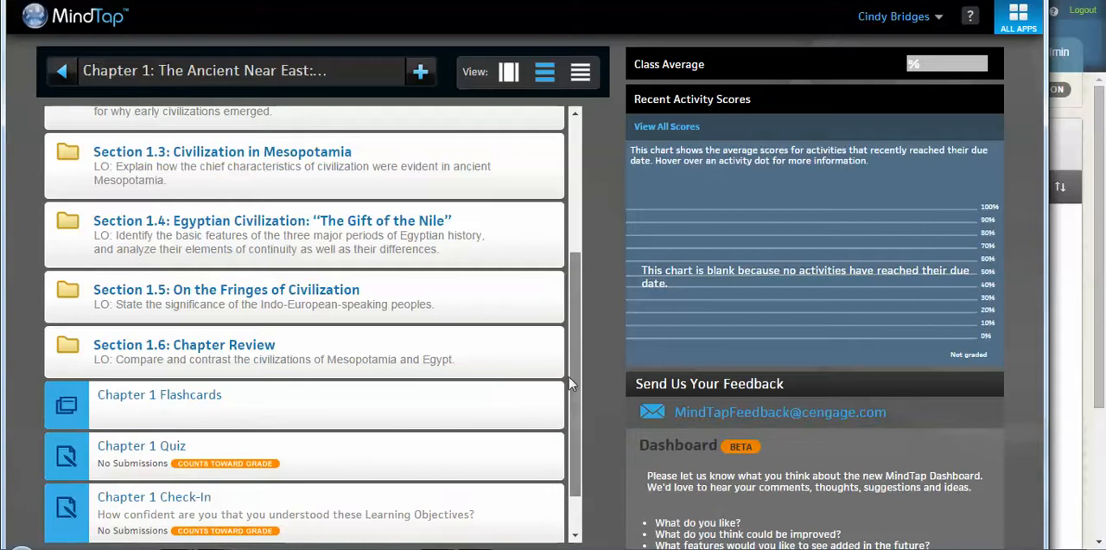
scroll(569, 376, "up", 3)
left_click(349, 185)
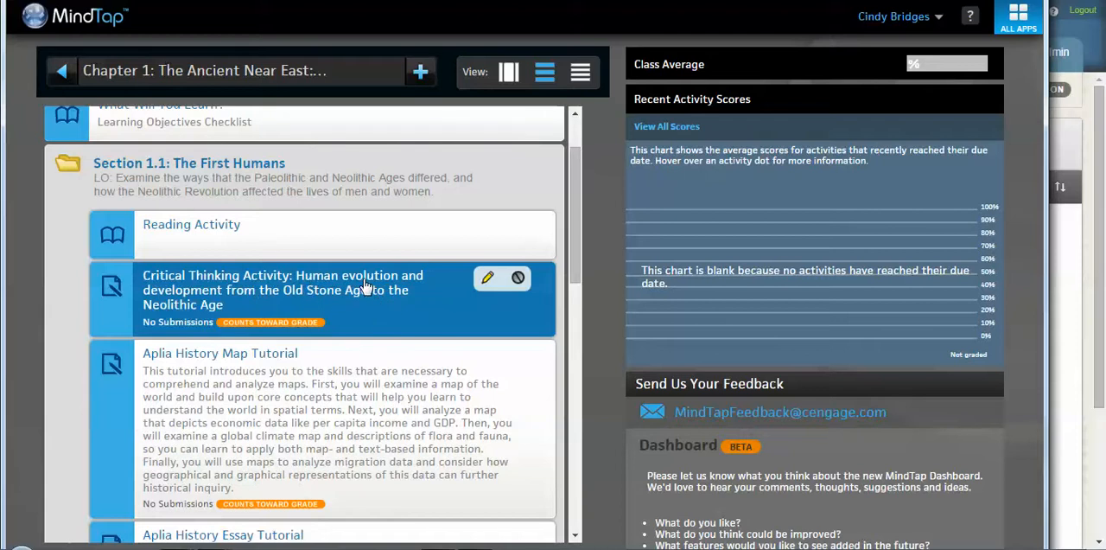
left_click(434, 177)
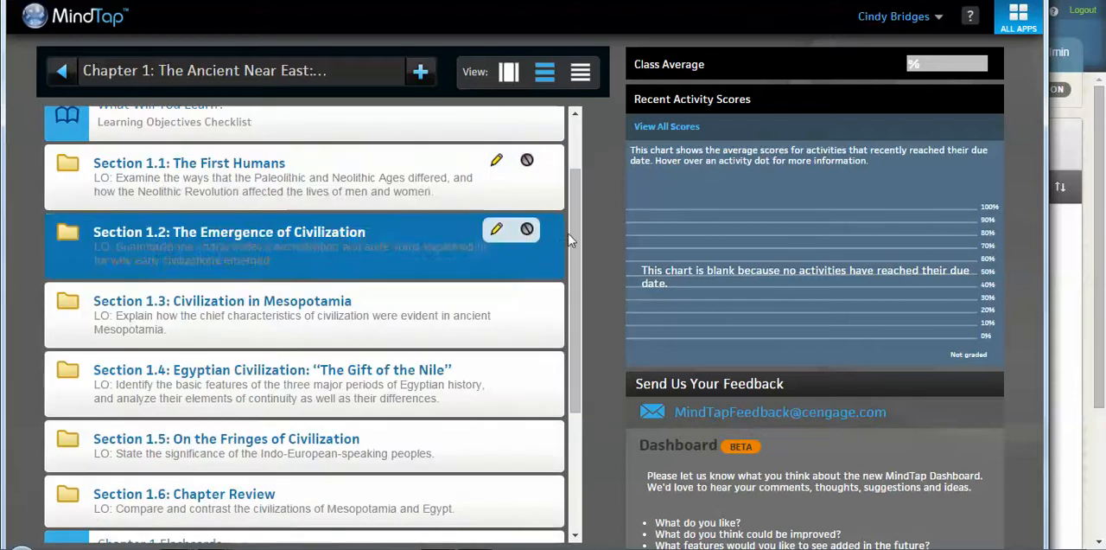
scroll(571, 213, "up", 1)
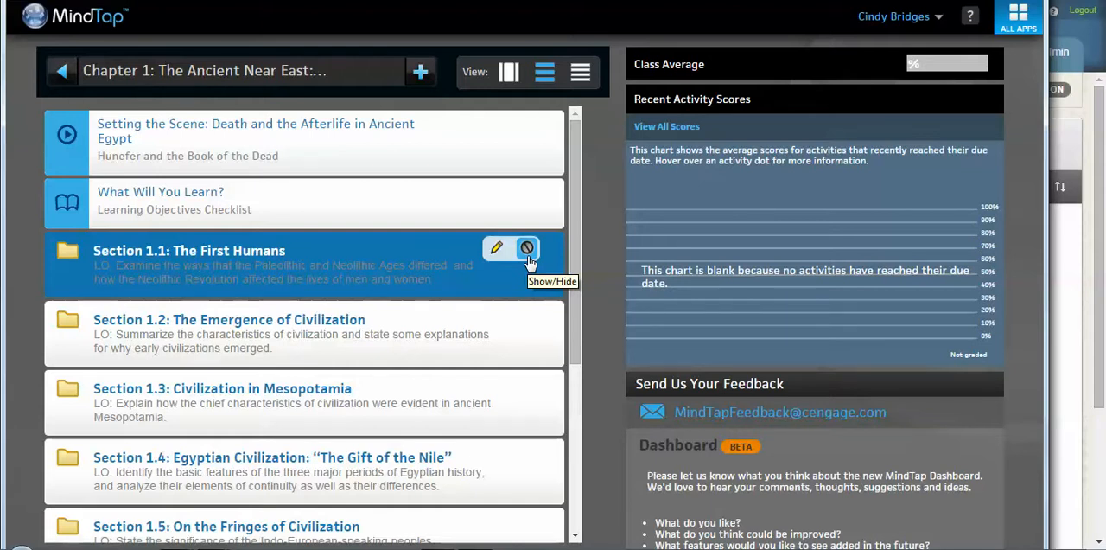
Step: Expand Section 1.1: The First Humans and hide its Aplia History Critical Thinking Tutorial from students
left_click(412, 264)
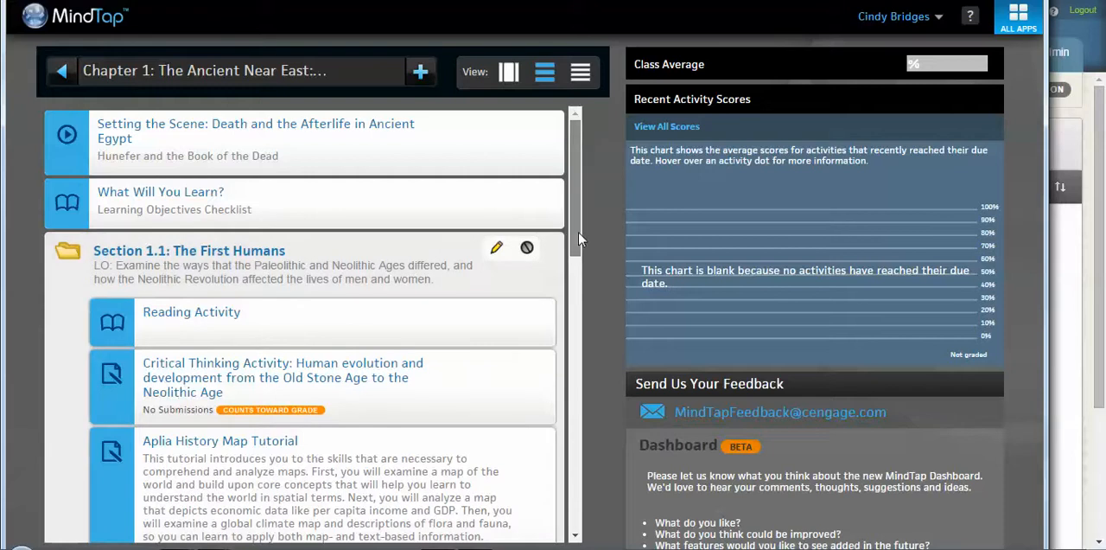
scroll(577, 255, "down", 3)
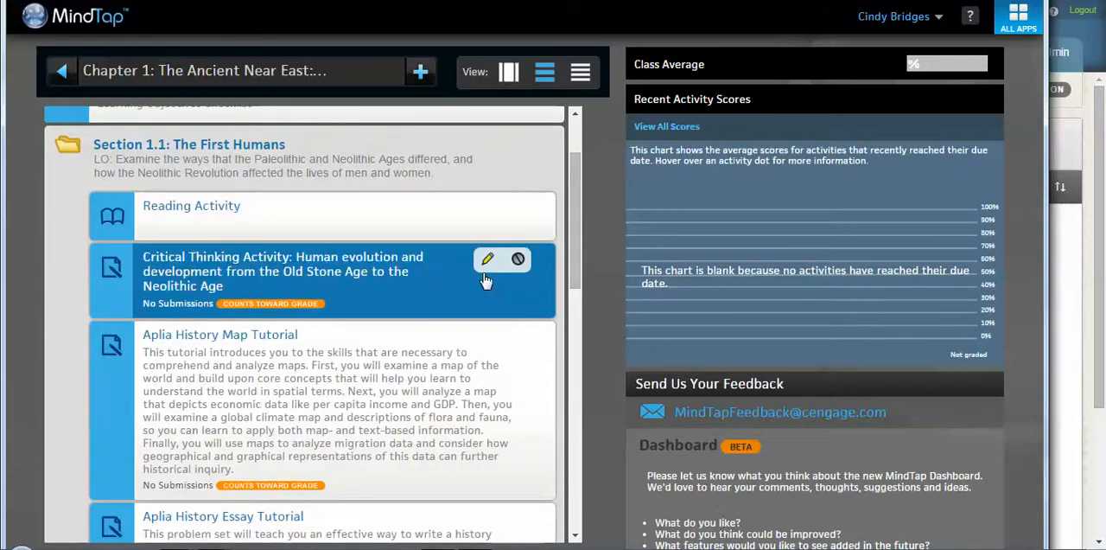
left_click_drag(568, 285, 577, 387)
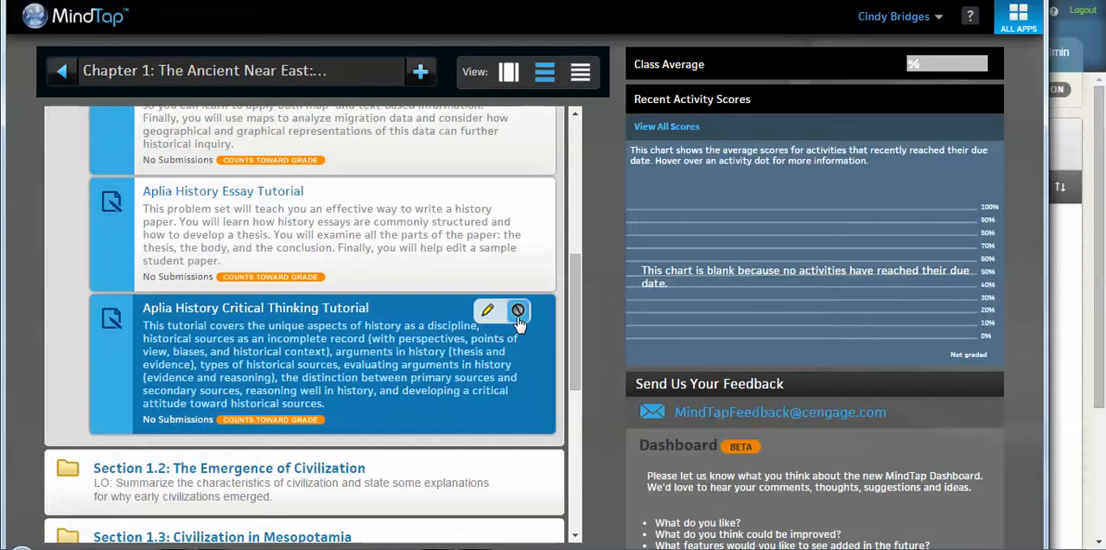
scroll(516, 357, "up", 5)
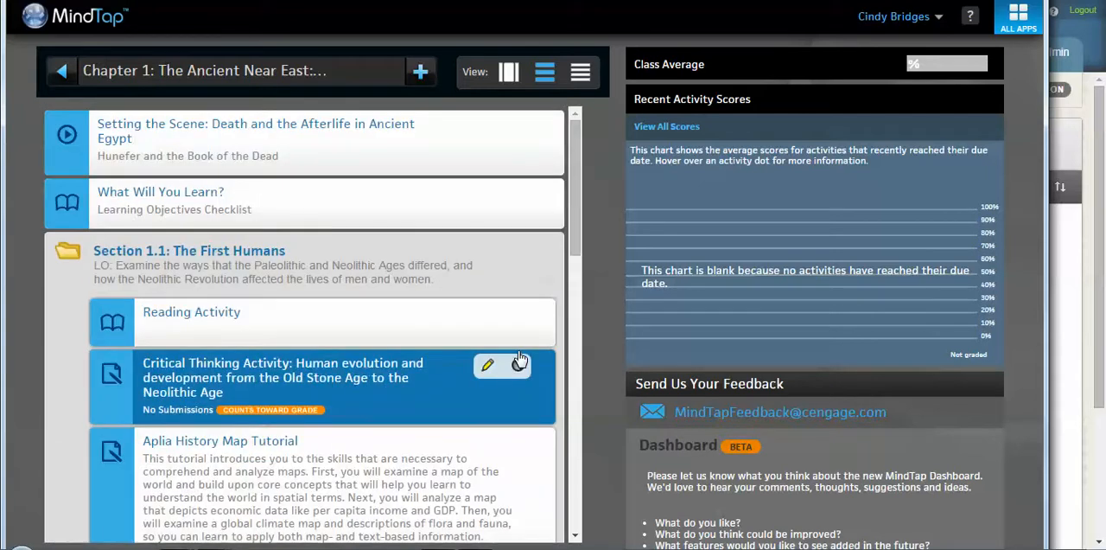
Step: Make the hidden Aplia History Critical Thinking Tutorial in Section 1.1 available to students again
left_click_drag(582, 216, 583, 378)
mouse_move(501, 332)
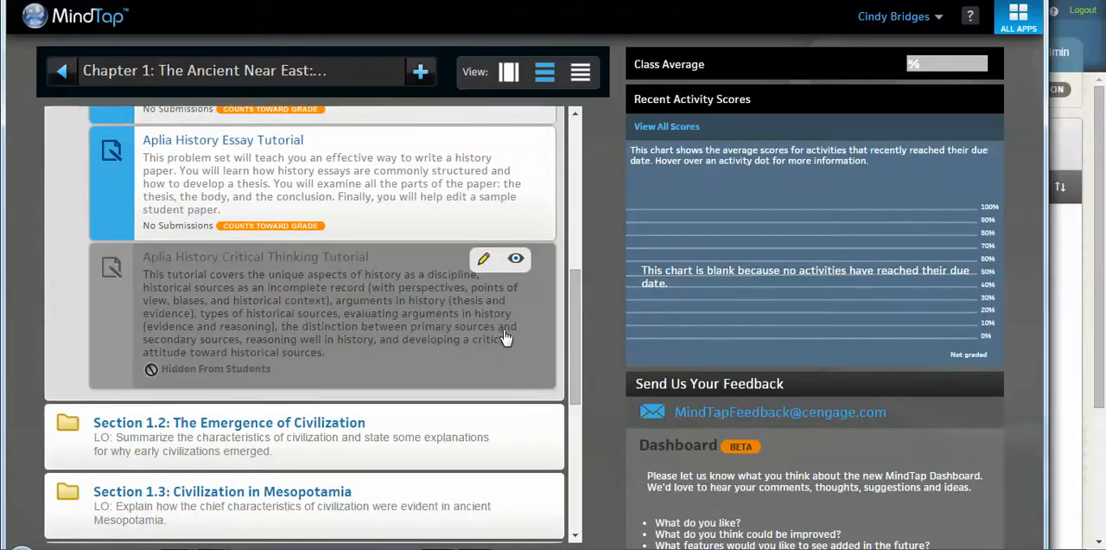
left_click(516, 261)
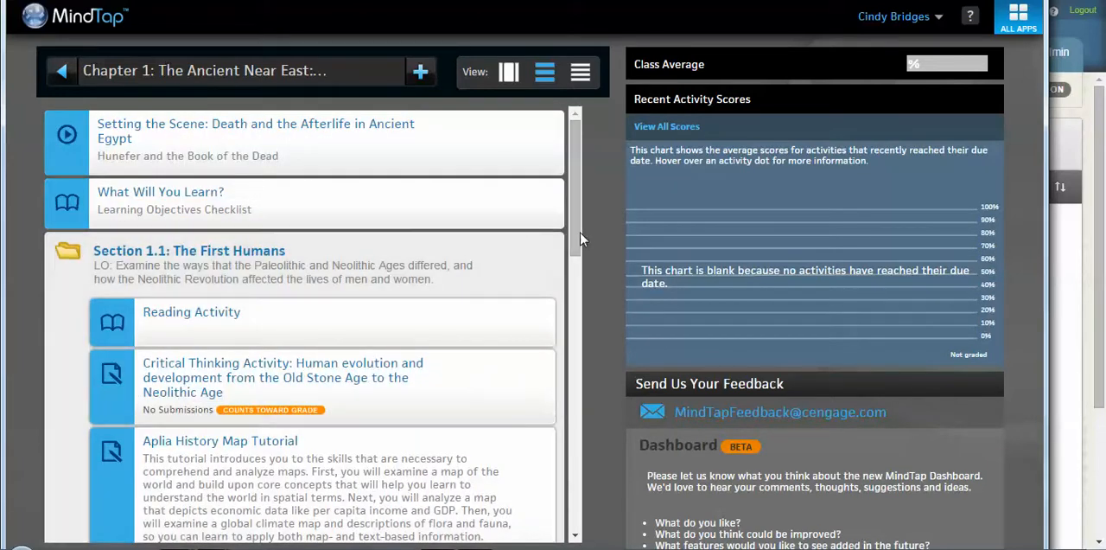
Step: Open the settings of Section 1.1's Critical Thinking Activity on human evolution and bring up its Aplia options
mouse_move(488, 318)
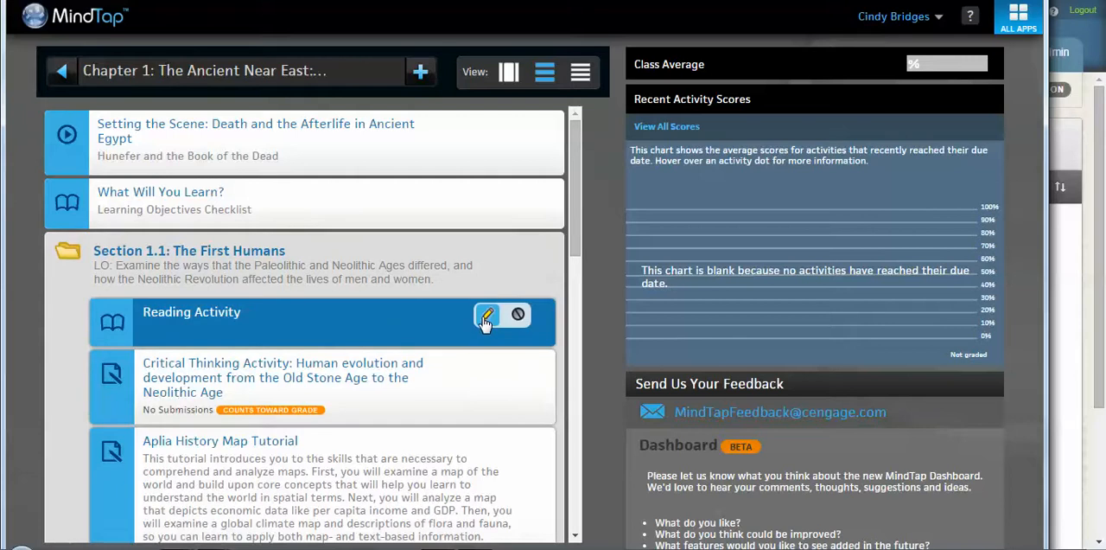
mouse_move(489, 367)
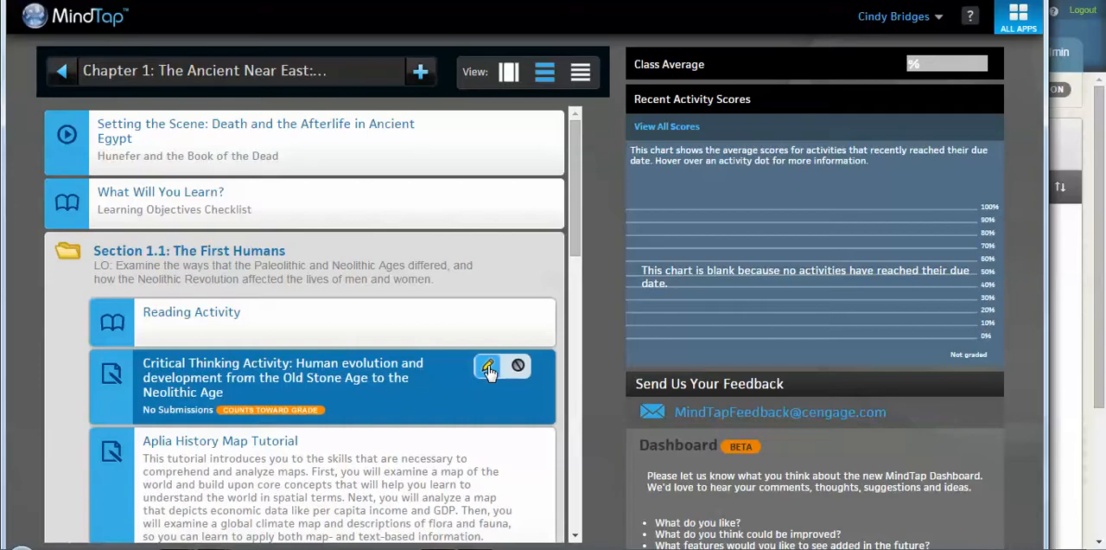
left_click(488, 368)
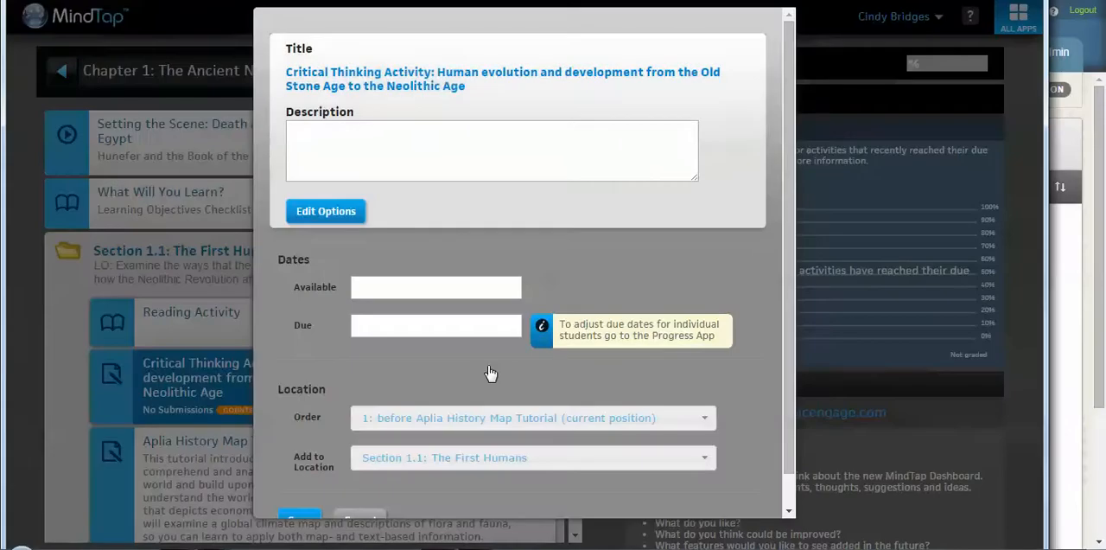
left_click(510, 148)
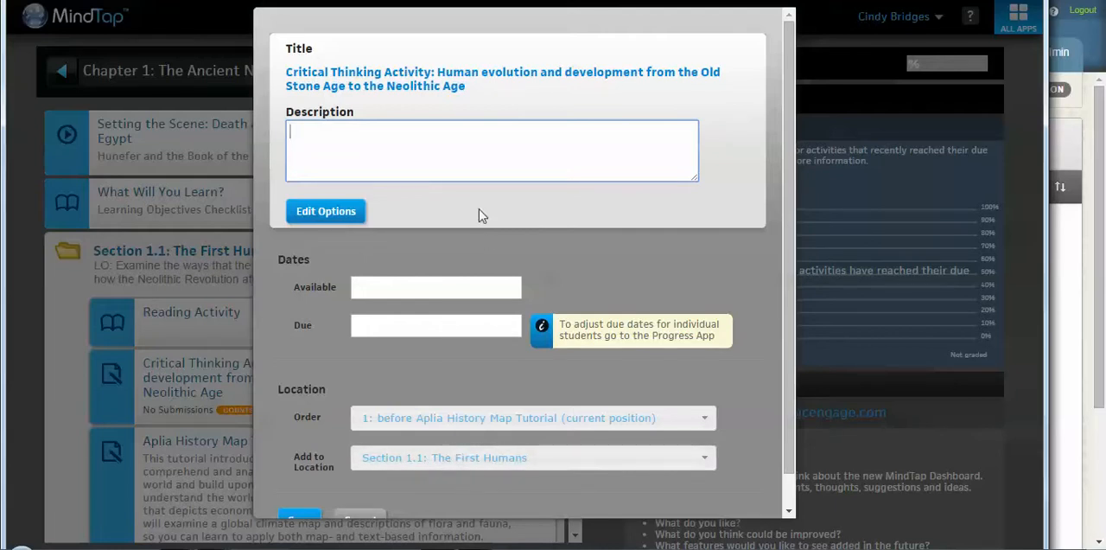
left_click(341, 214)
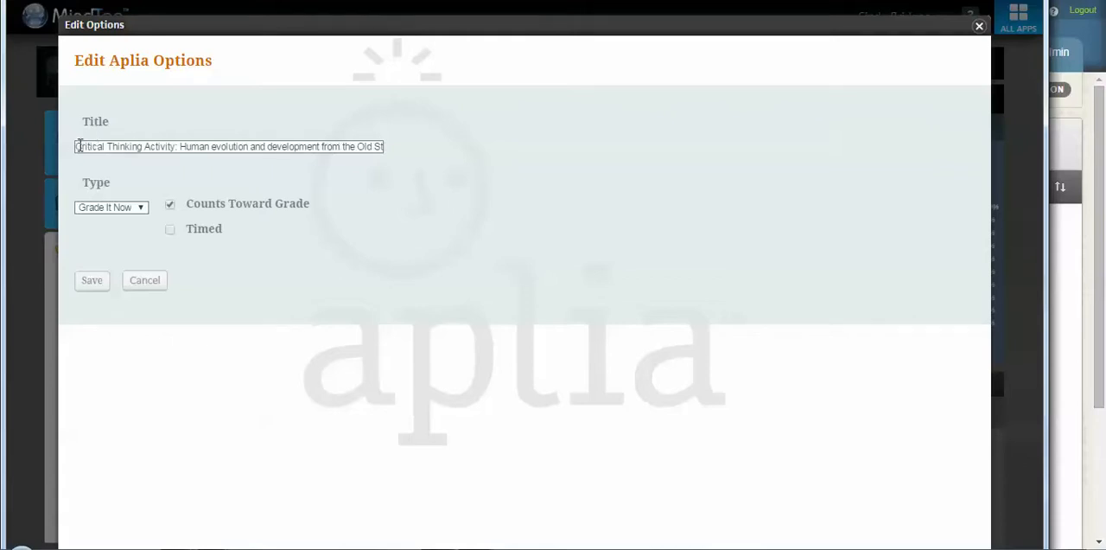
Step: Try the Randomized type and the Timed option for the Critical Thinking Activity, discarding the changes and leaving its settings
left_click(171, 205)
left_click(170, 231)
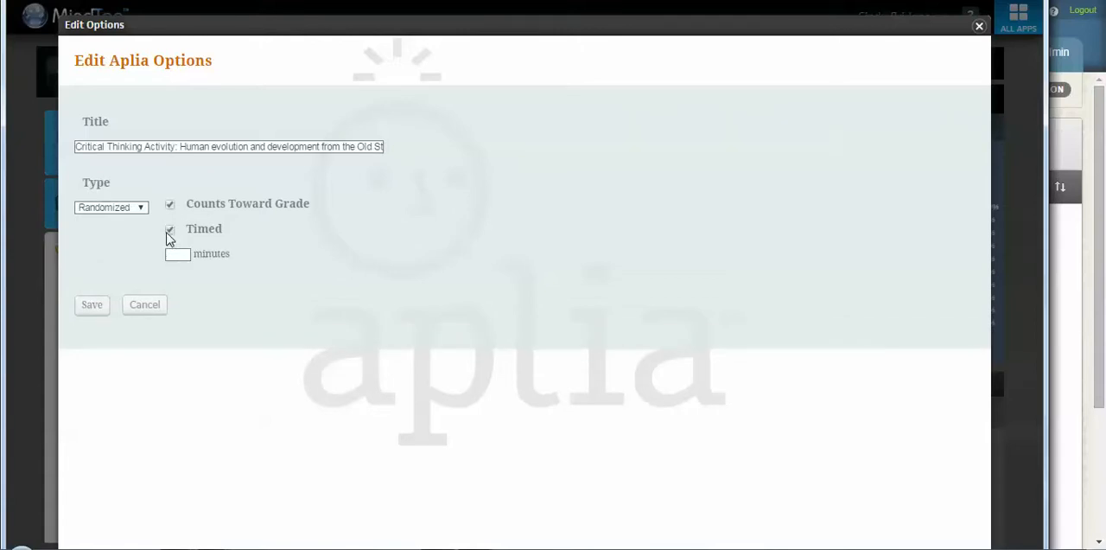
left_click(170, 231)
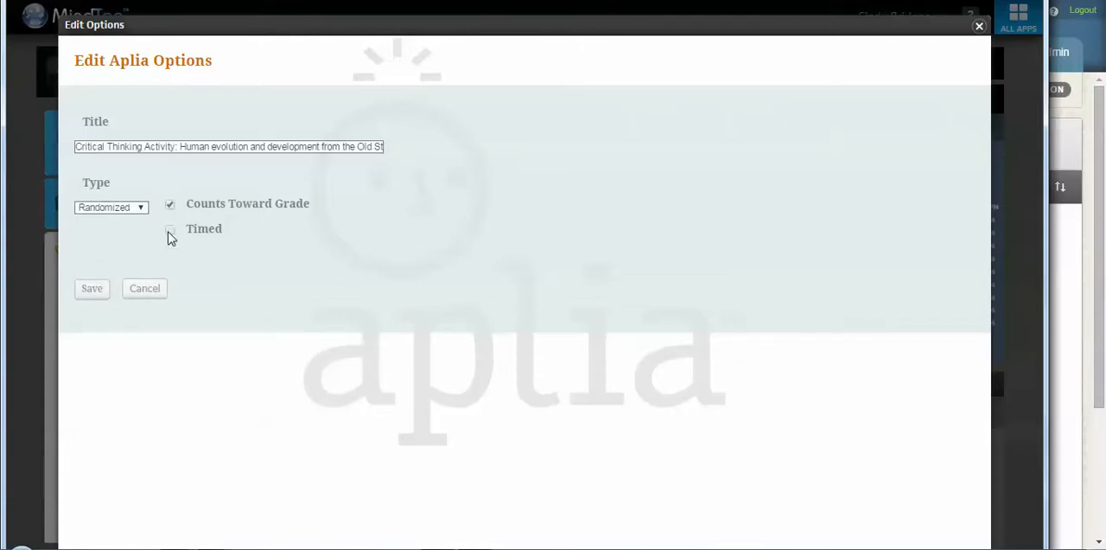
left_click(142, 290)
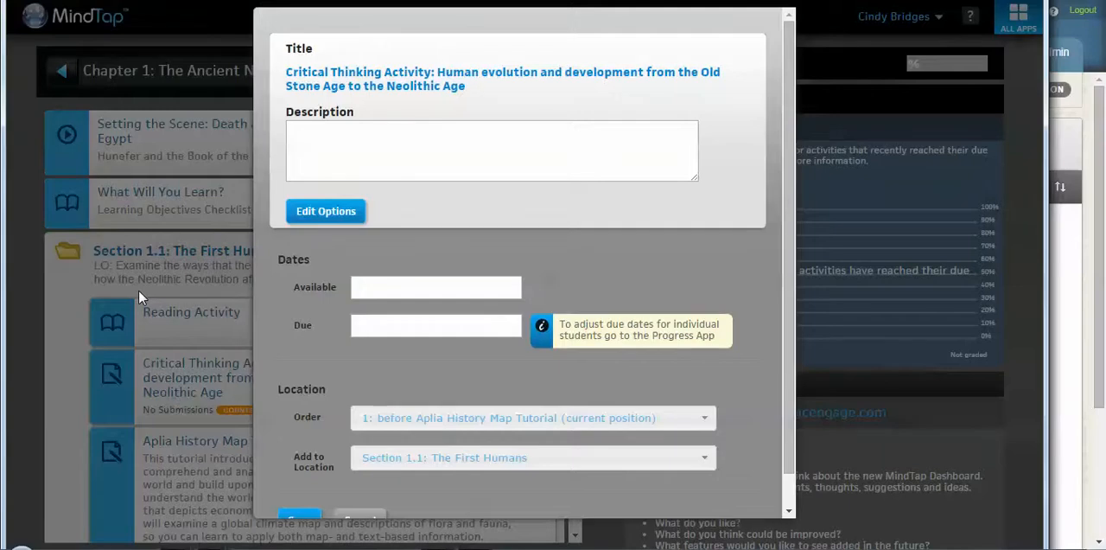
left_click(368, 518)
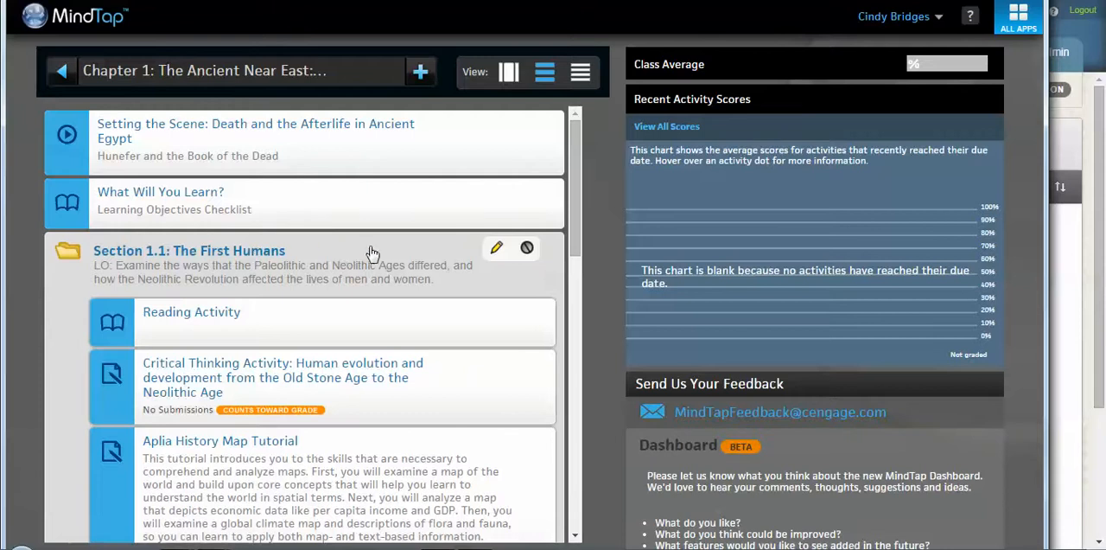
Step: Review the title and location settings of the Section 1.1: The First Humans folder without saving anything
left_click(495, 252)
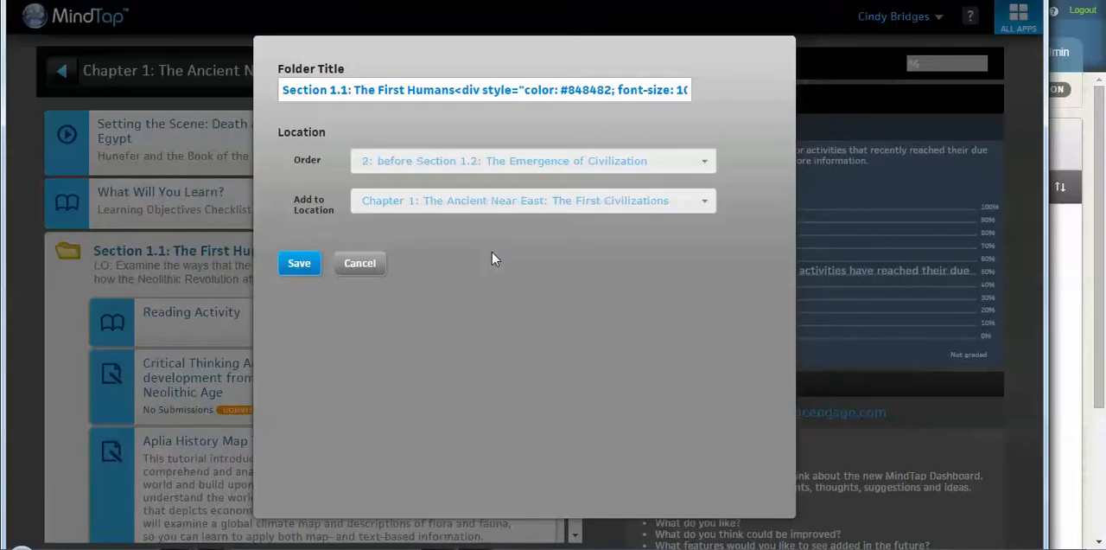
left_click(464, 87)
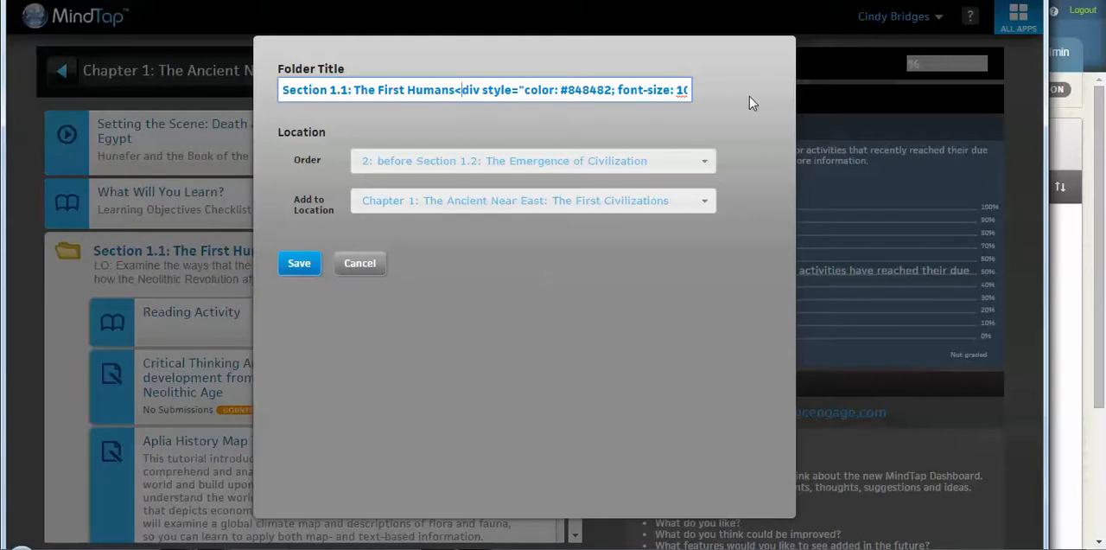
left_click(352, 264)
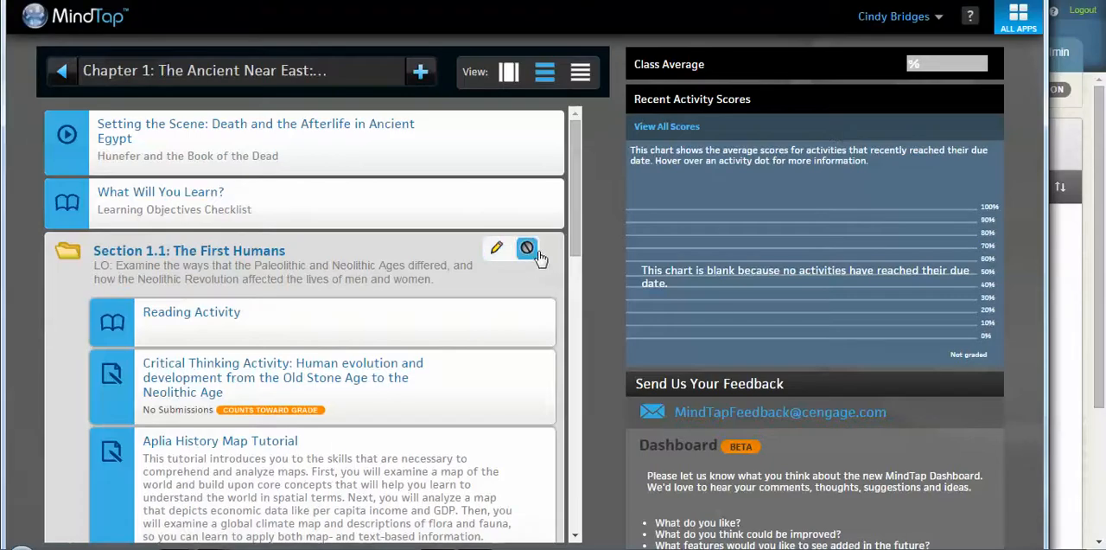
Step: Review Chapter 1's unit title, description, date and location settings from inside the chapter, leaving them unsaved
mouse_move(231, 69)
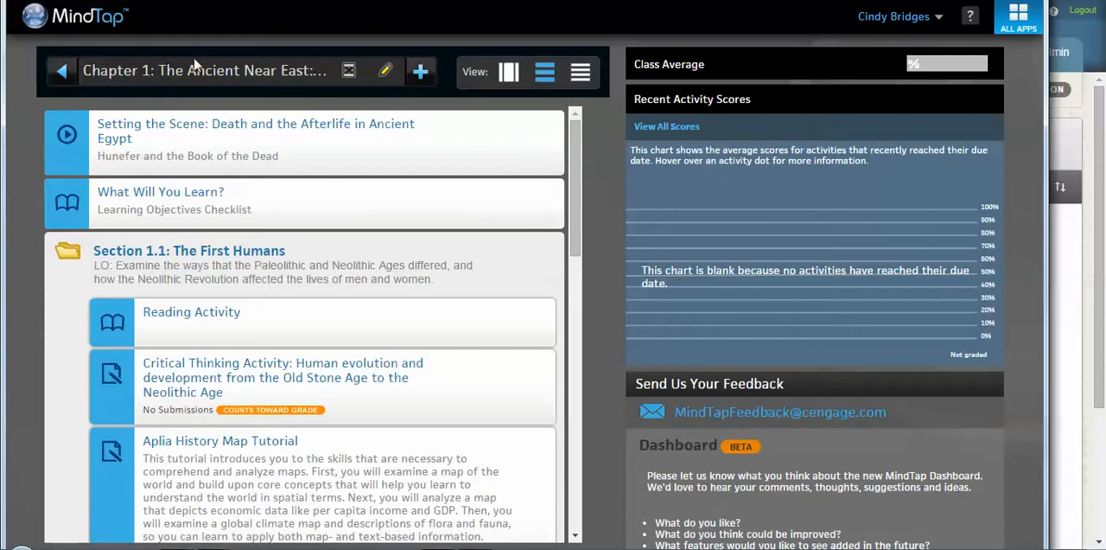
left_click(387, 74)
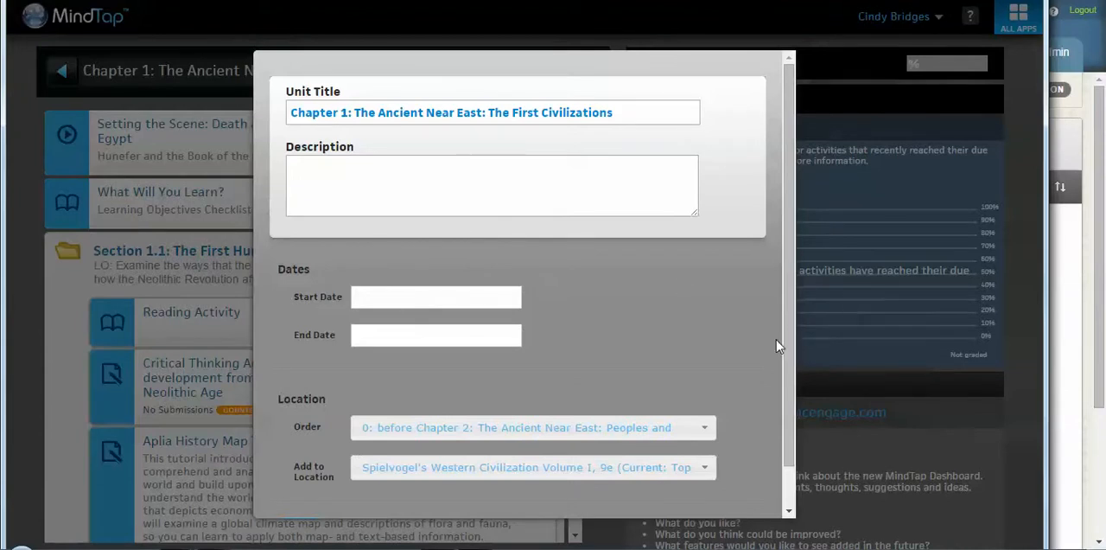
scroll(788, 411, "down", 1)
left_click(376, 490)
Step: Return to the course's chapter list and check Chapter 1's unit settings from there without saving
left_click(58, 73)
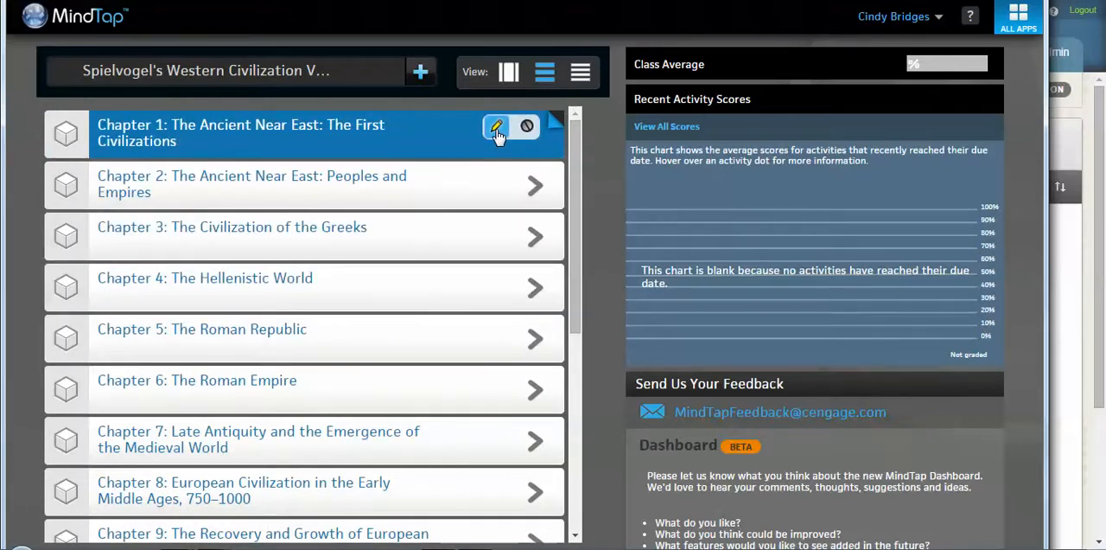
left_click(497, 129)
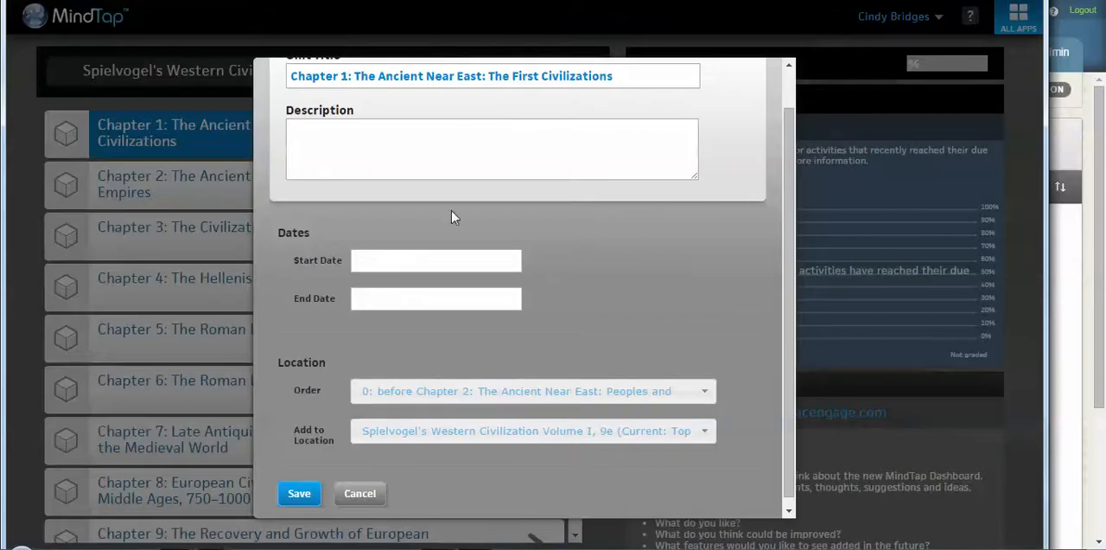
left_click(362, 493)
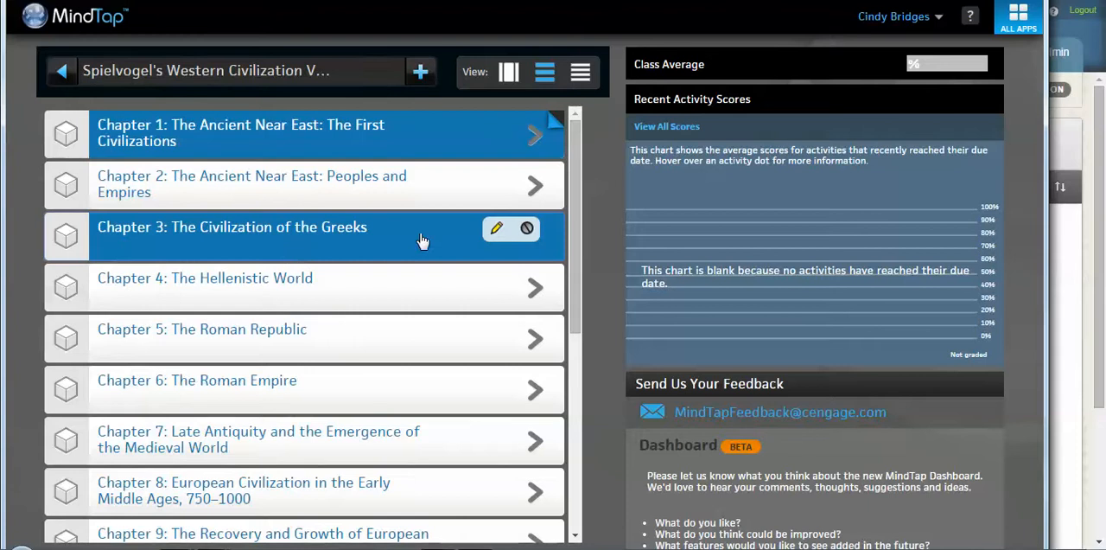
Step: Move Chapter 3: The Civilization of the Greeks to the position before Chapter 7 and save the new order
left_click(287, 257)
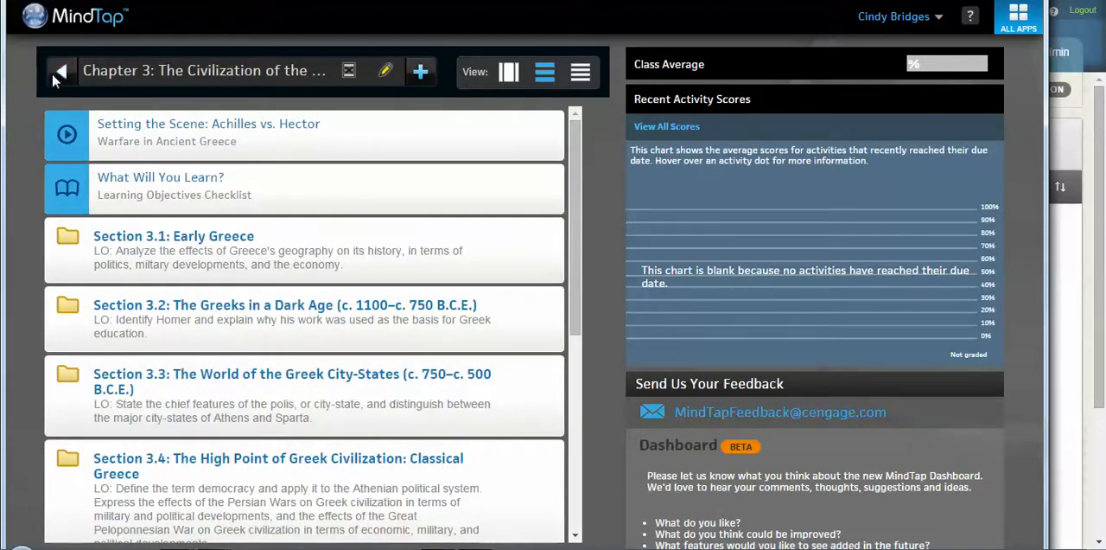
left_click(53, 74)
left_click(495, 221)
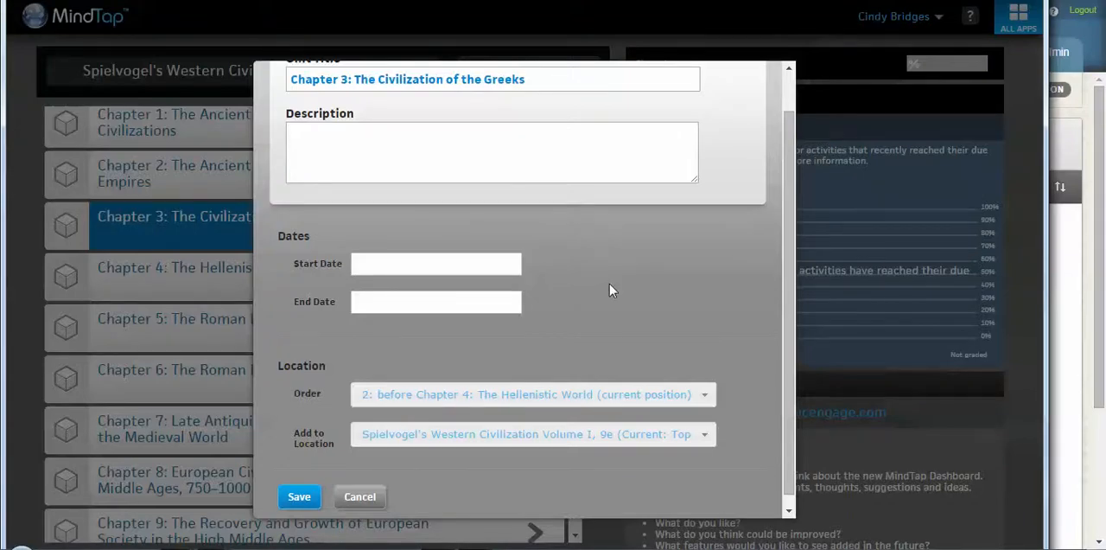
left_click(668, 398)
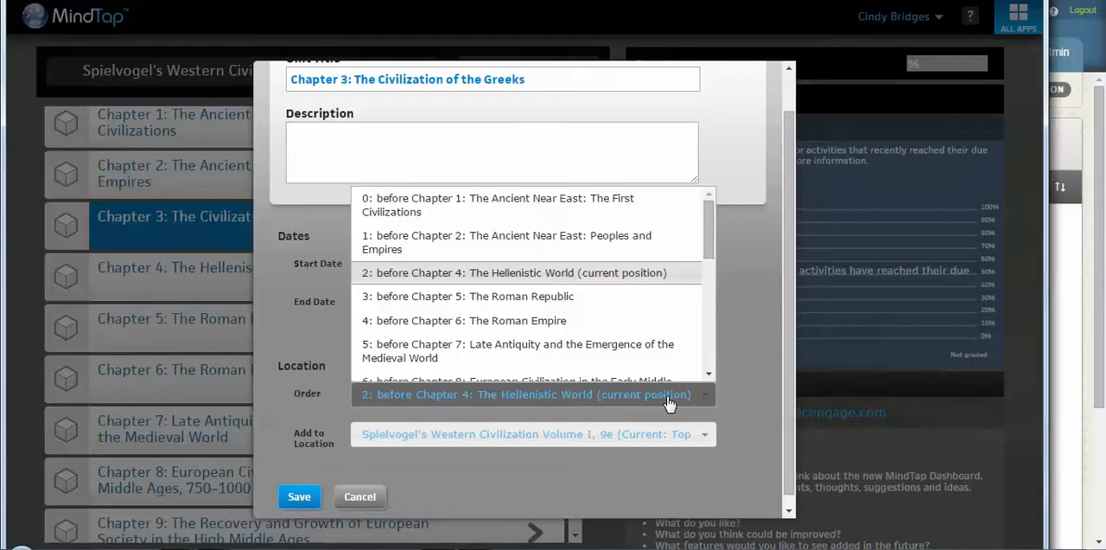
left_click(645, 351)
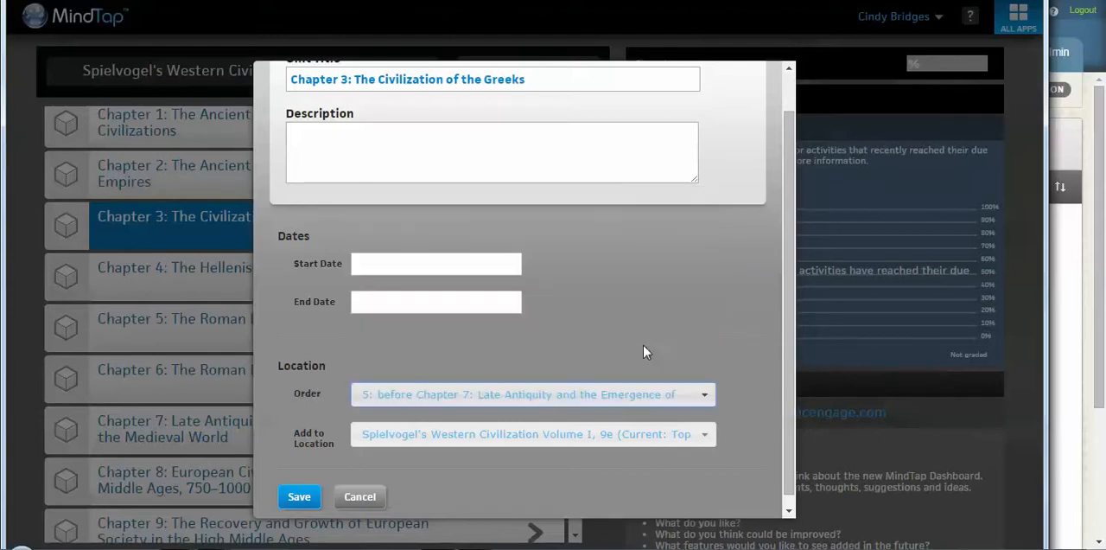
left_click(313, 496)
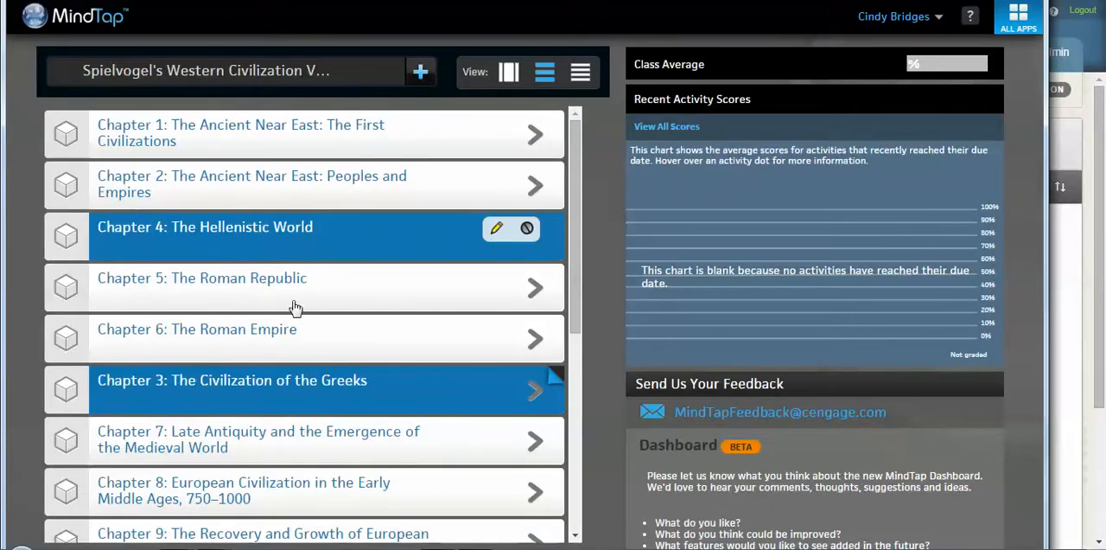
mouse_move(277, 390)
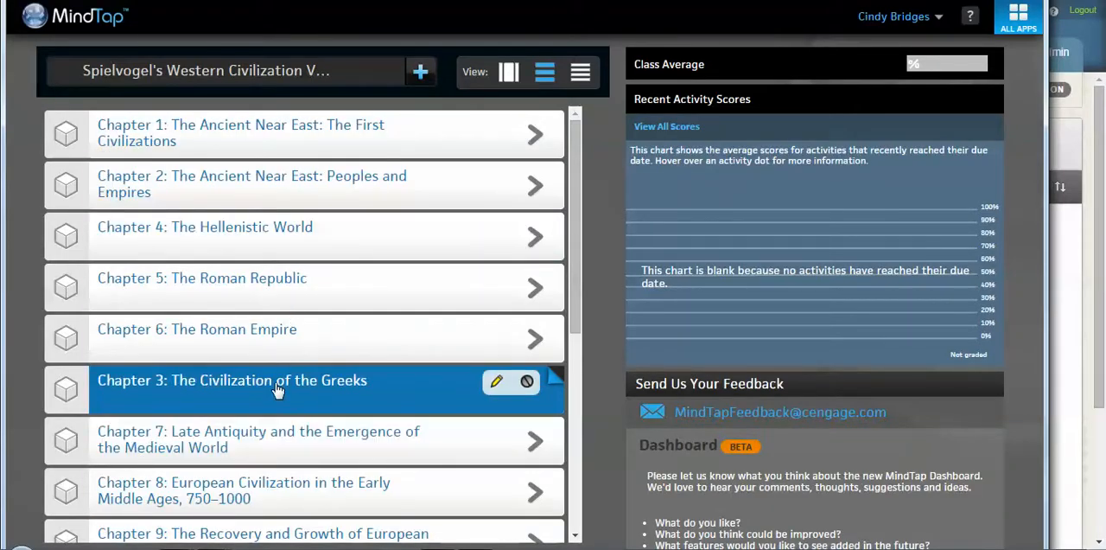
Step: Hide Chapter 7: Late Antiquity and Chapter 10: The Rise of Kingdoms from students
mouse_move(529, 445)
left_click(527, 434)
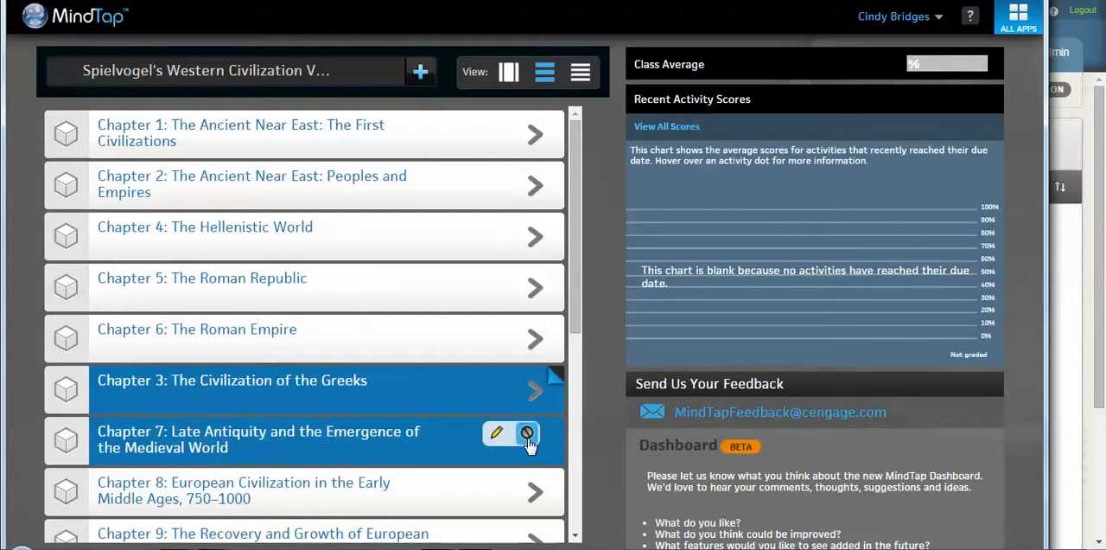
left_click_drag(579, 289, 579, 425)
mouse_move(531, 329)
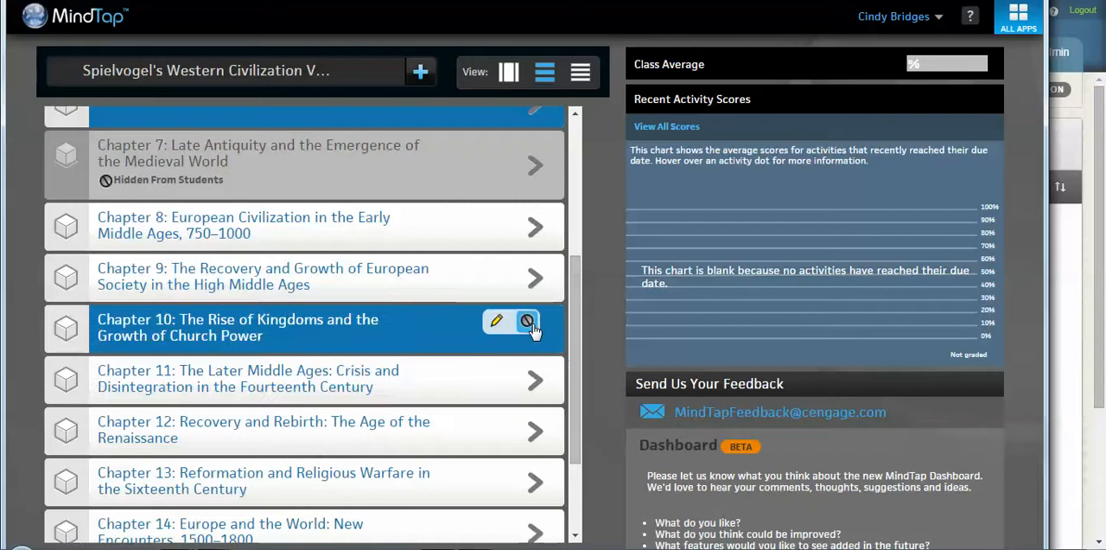
scroll(531, 328, "up", 3)
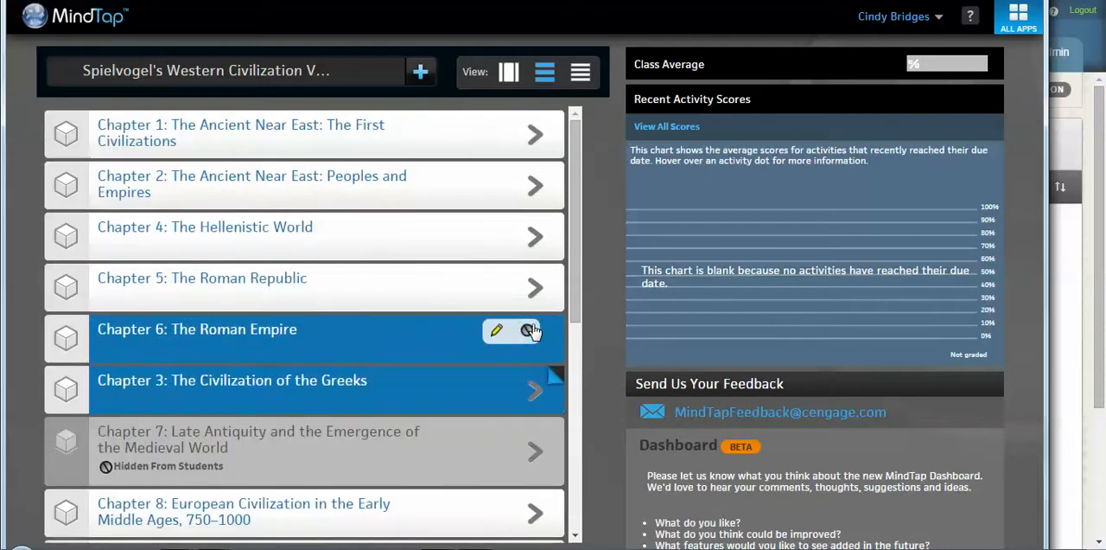
scroll(573, 311, "down", 3)
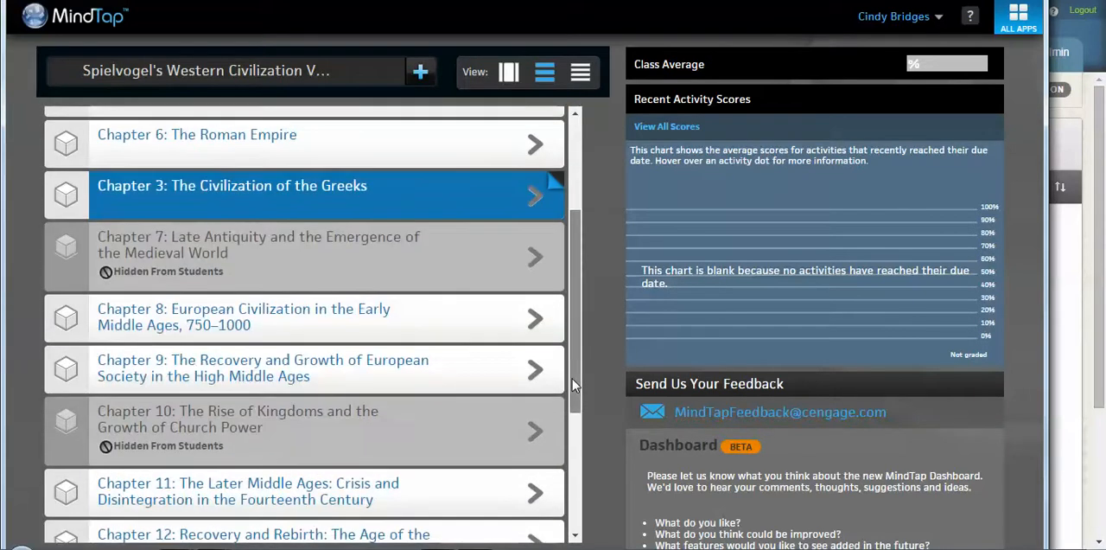
Step: Check the start date calendar in Chapter 8's unit settings and leave without setting a date
mouse_move(461, 331)
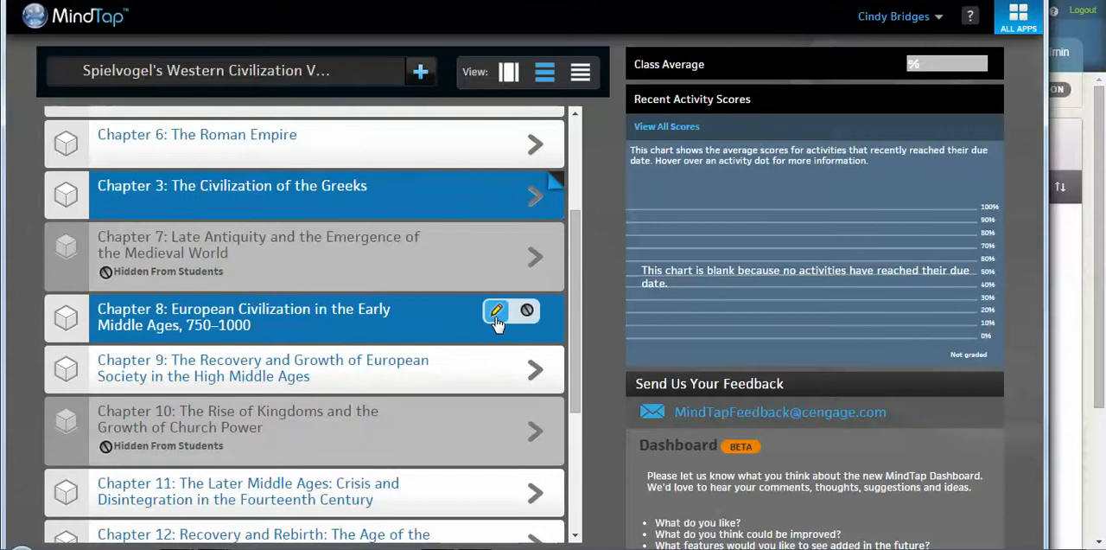
left_click(496, 318)
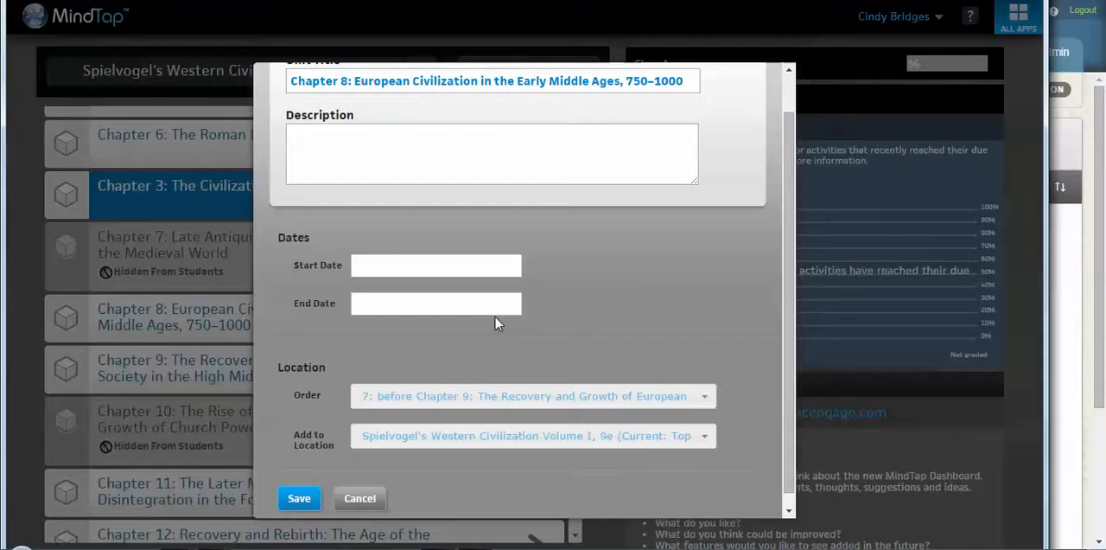
left_click(477, 269)
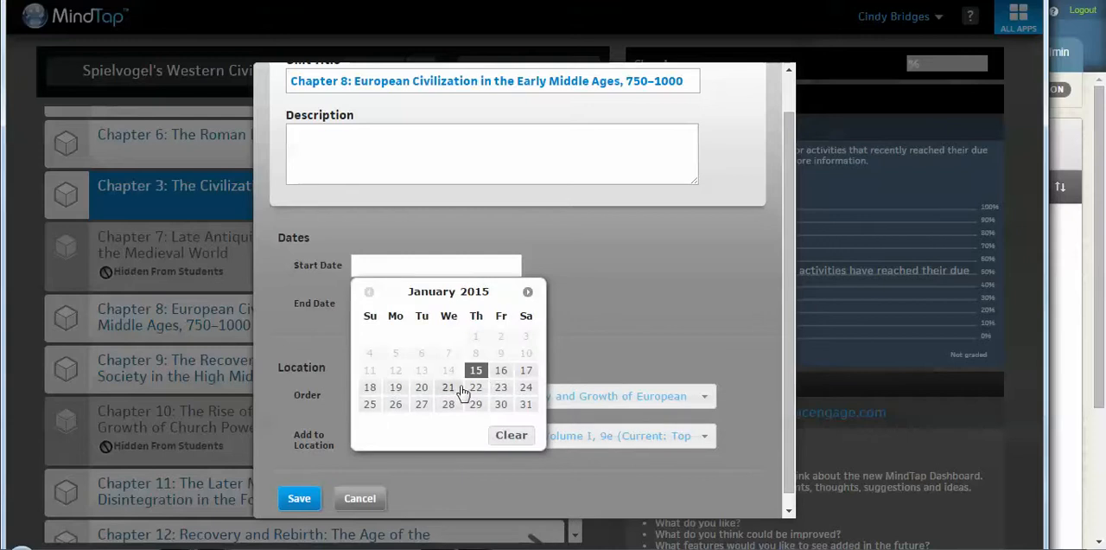
left_click(360, 497)
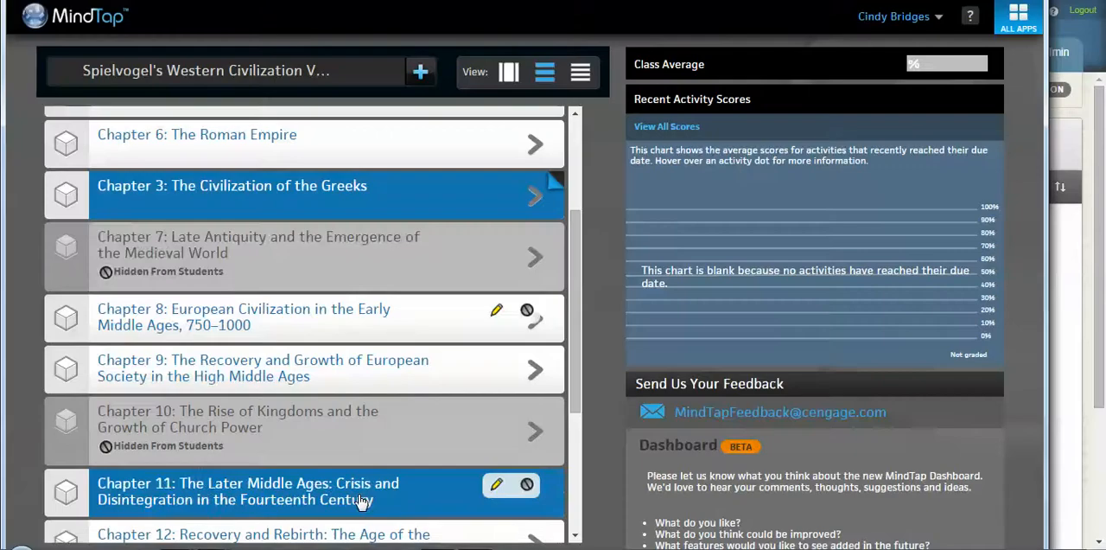
Step: Remove the hidden chapters from the learning path view and bring them back into view
left_click_drag(570, 291, 573, 183)
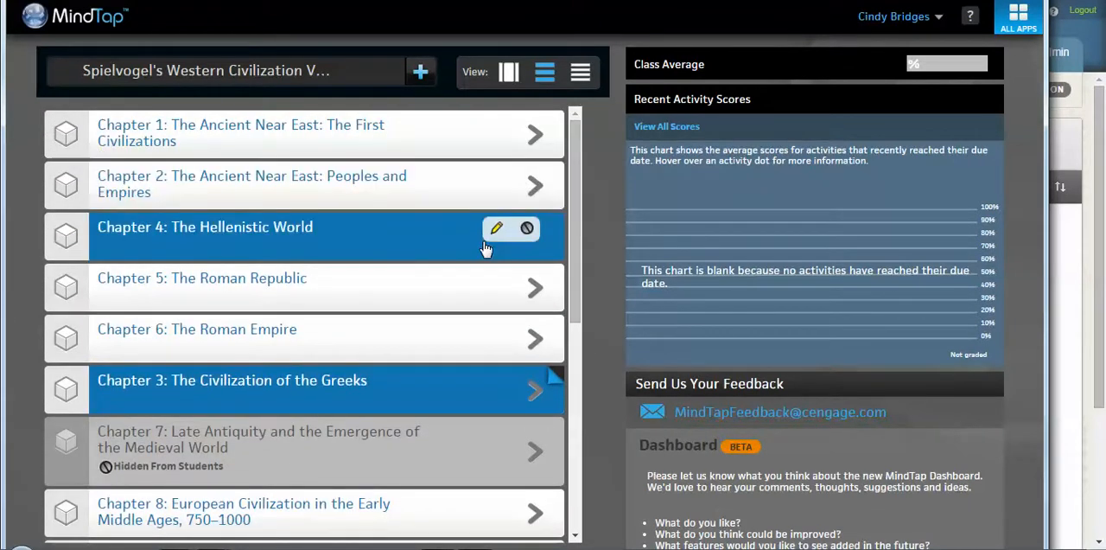
mouse_move(373, 69)
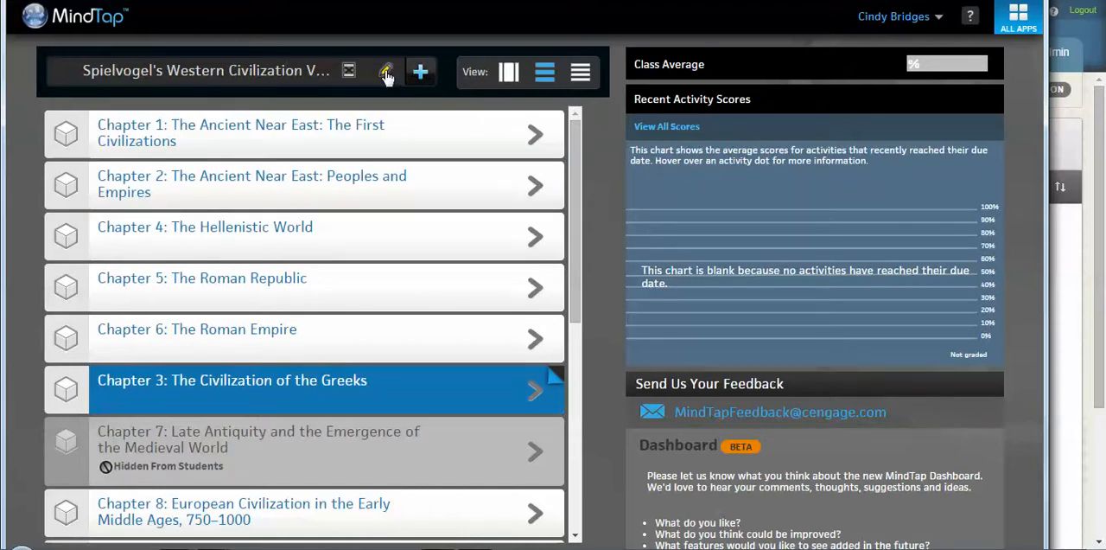
mouse_move(395, 229)
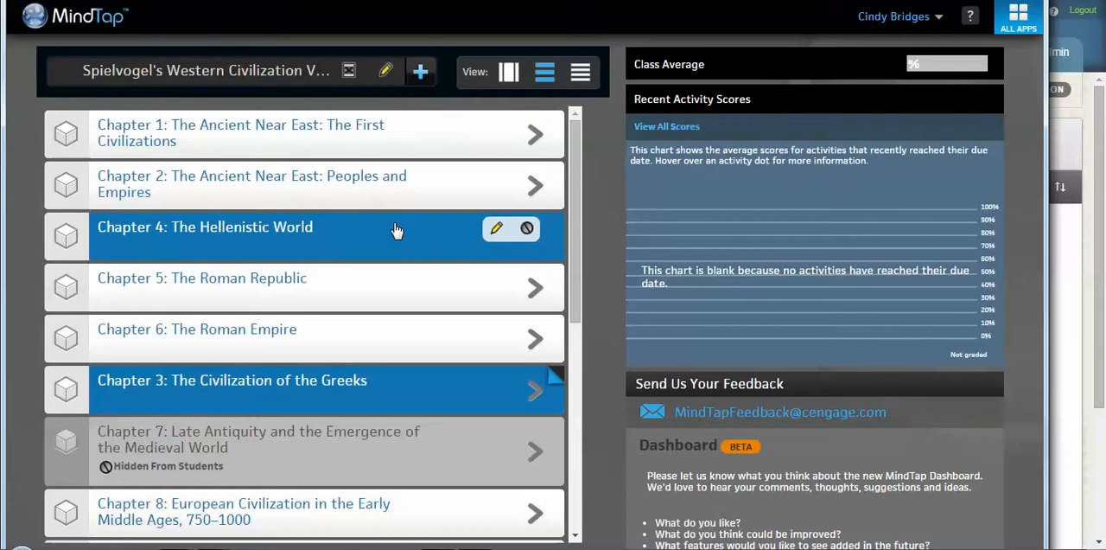
mouse_move(383, 450)
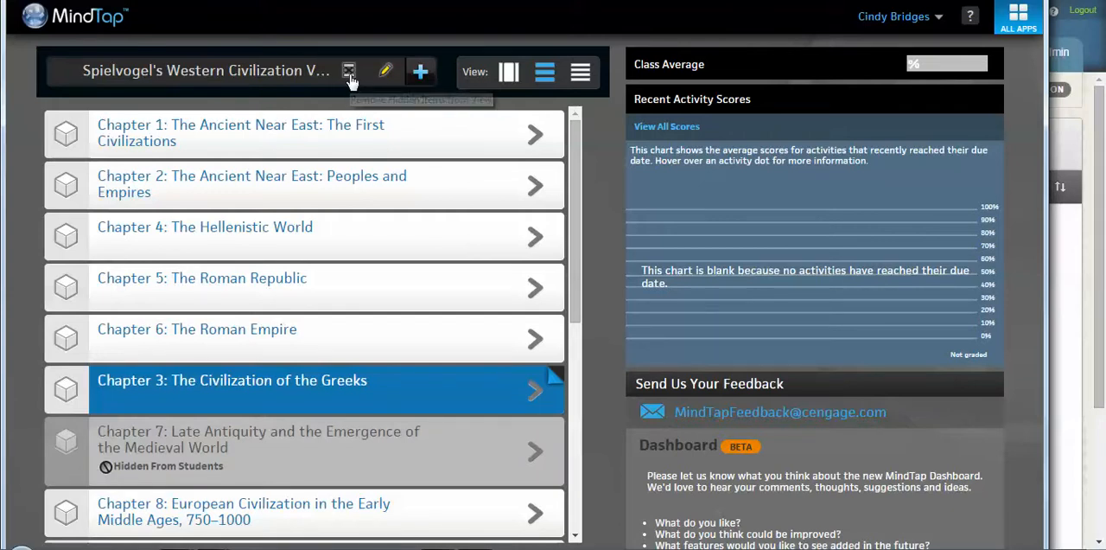
left_click(350, 77)
left_click_drag(575, 274, 579, 214)
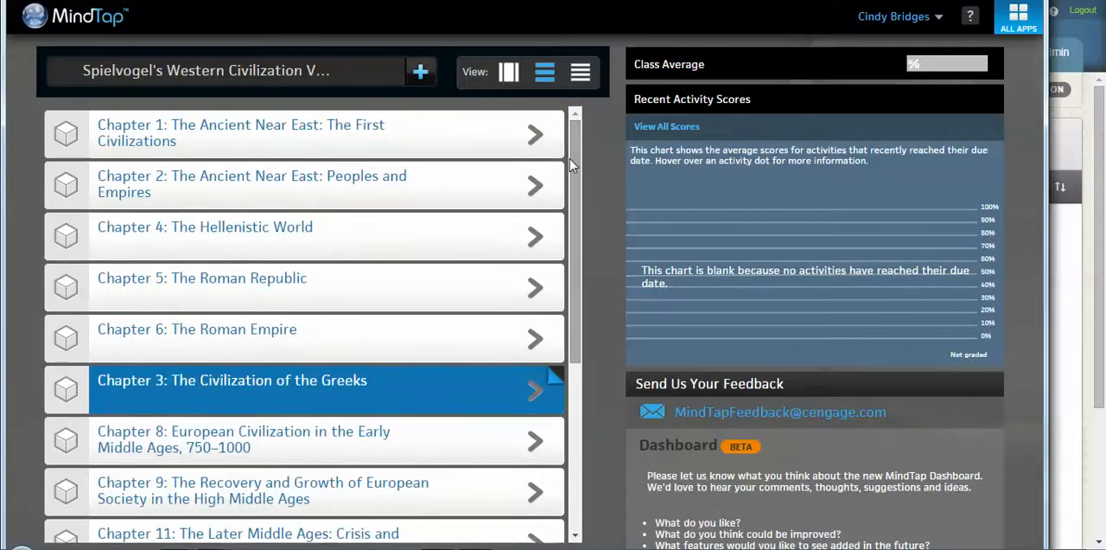
left_click(348, 74)
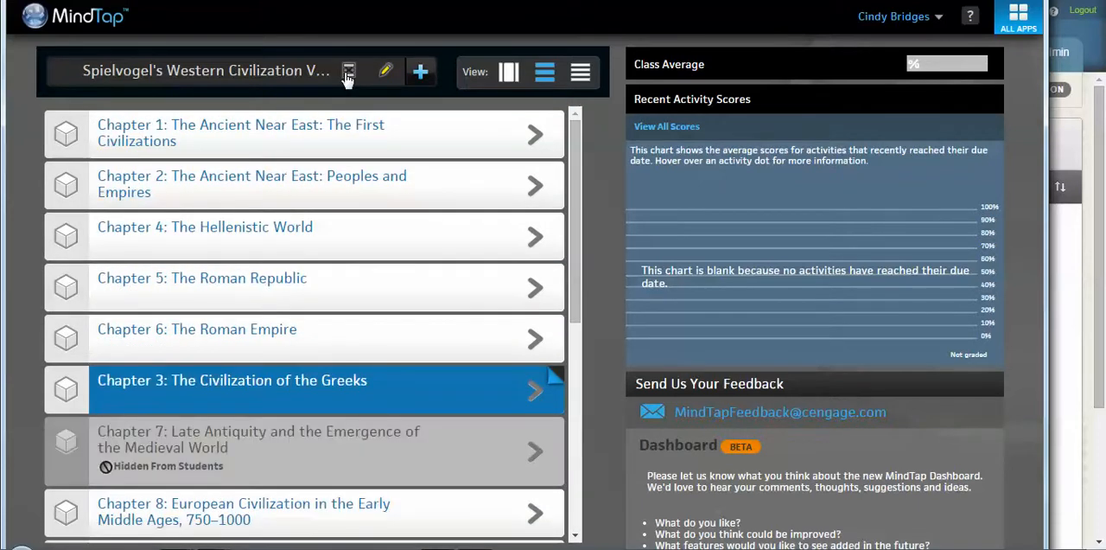
Step: Open Chapter 1: The Ancient Near East and look over the activities in Section 1.1
mouse_move(346, 130)
mouse_move(469, 143)
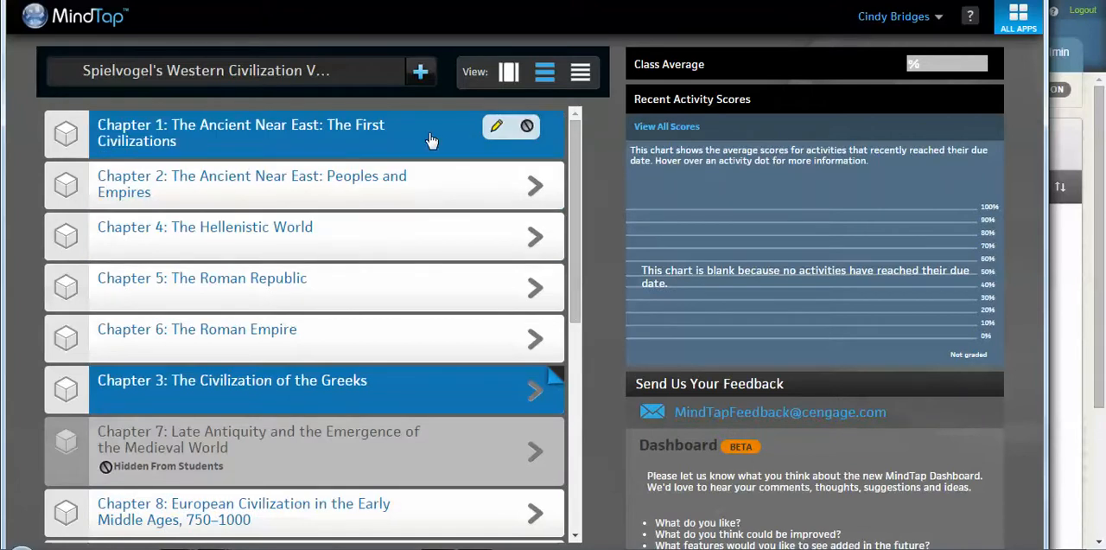
left_click(429, 138)
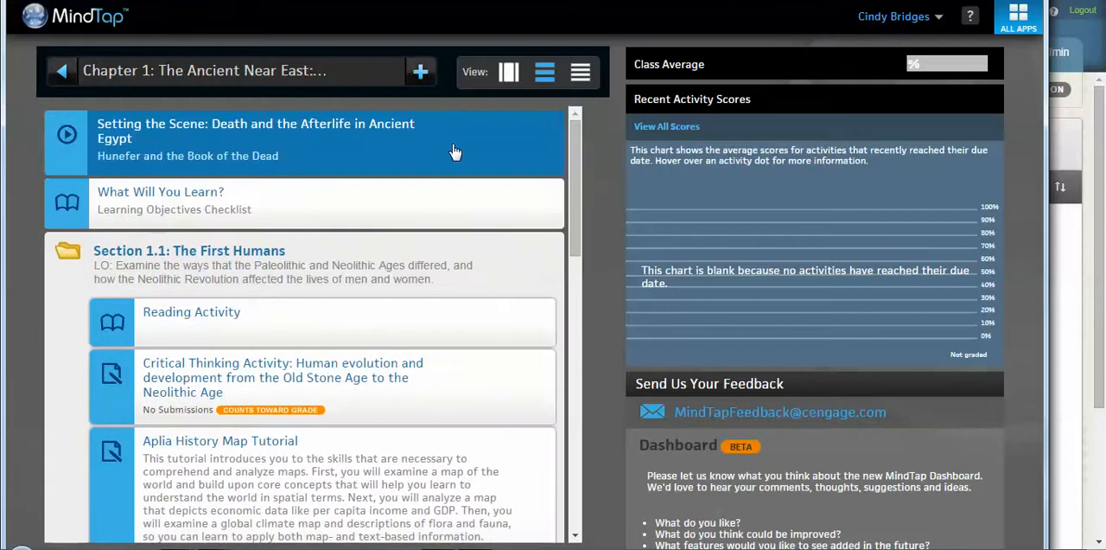
left_click_drag(576, 203, 578, 225)
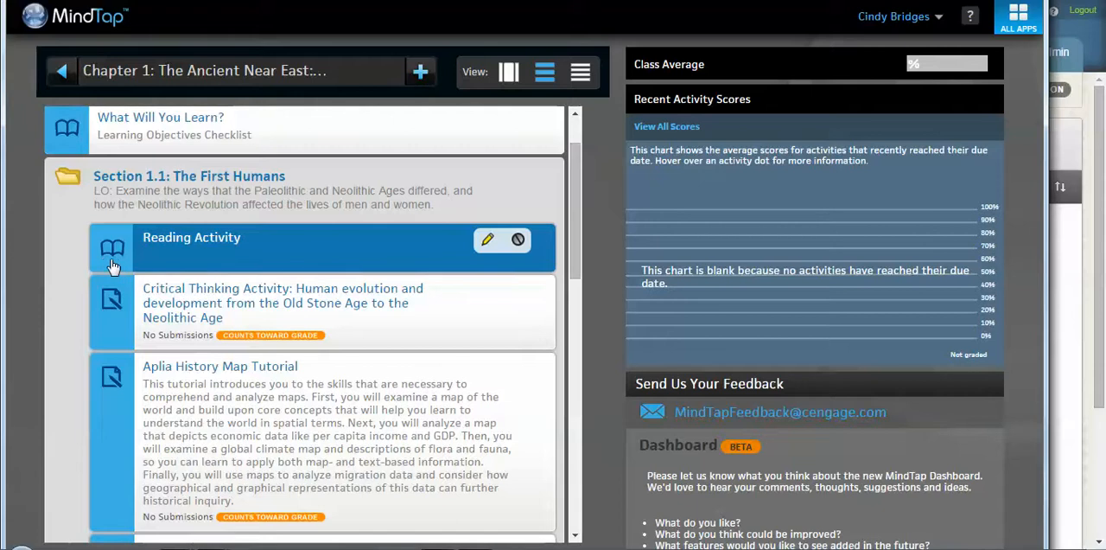
Step: Open Section 1.1's Reading Activity, enable editing, and start a WebVideo Search activity beside the paragraph about Homo erectus
left_click(194, 251)
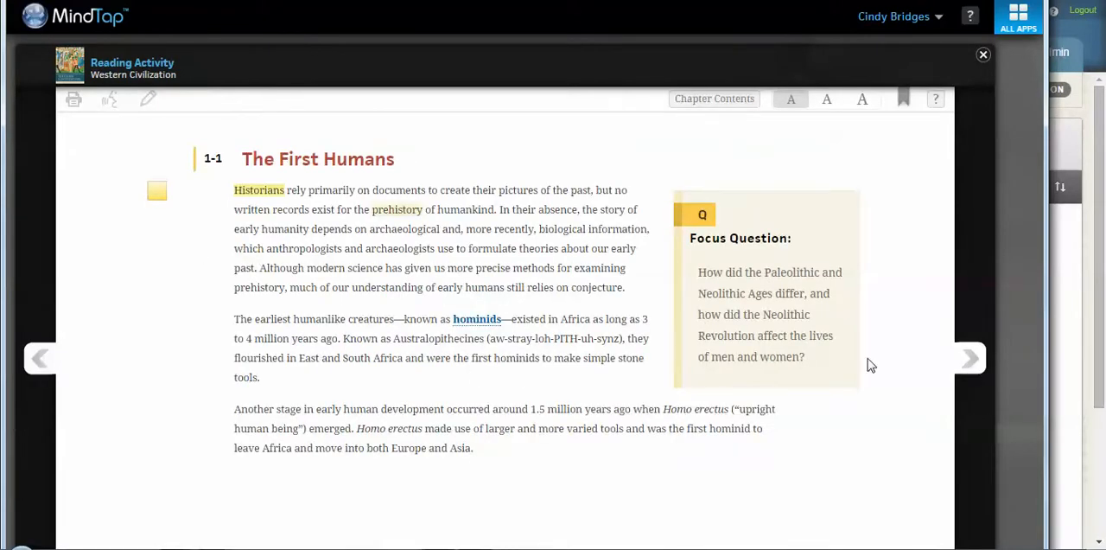
left_click(151, 110)
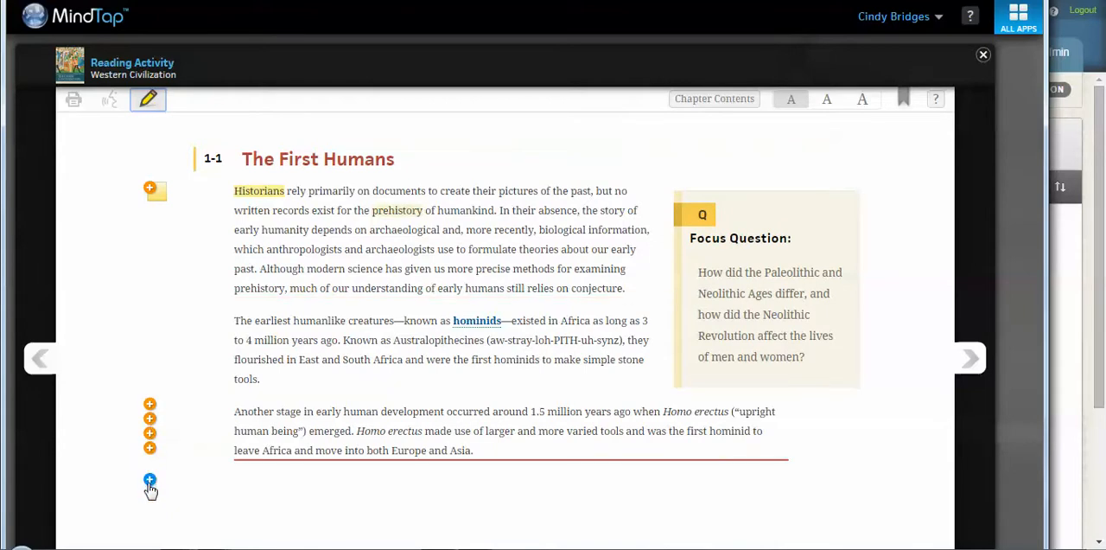
left_click(150, 434)
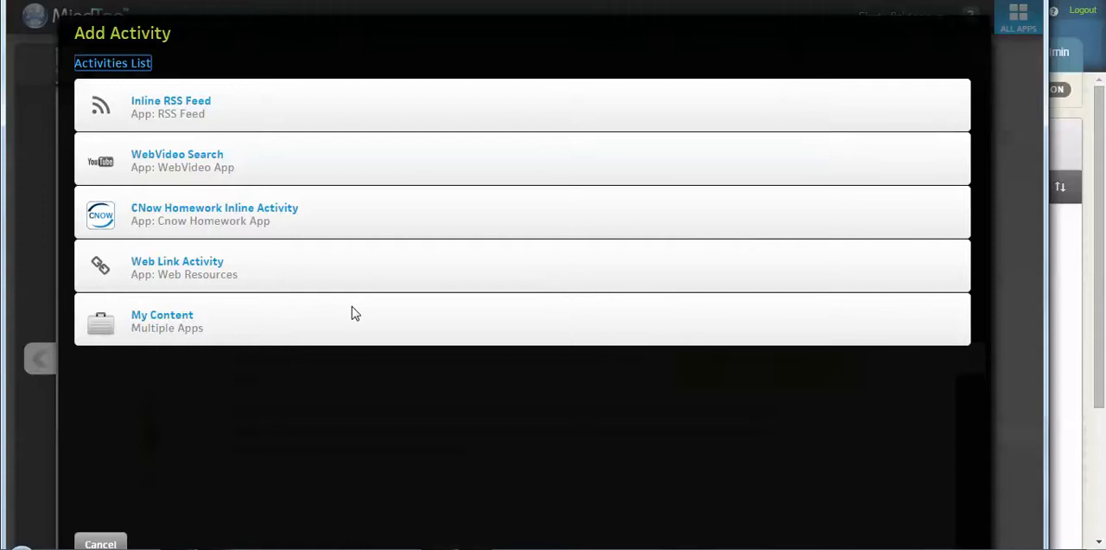
left_click(285, 160)
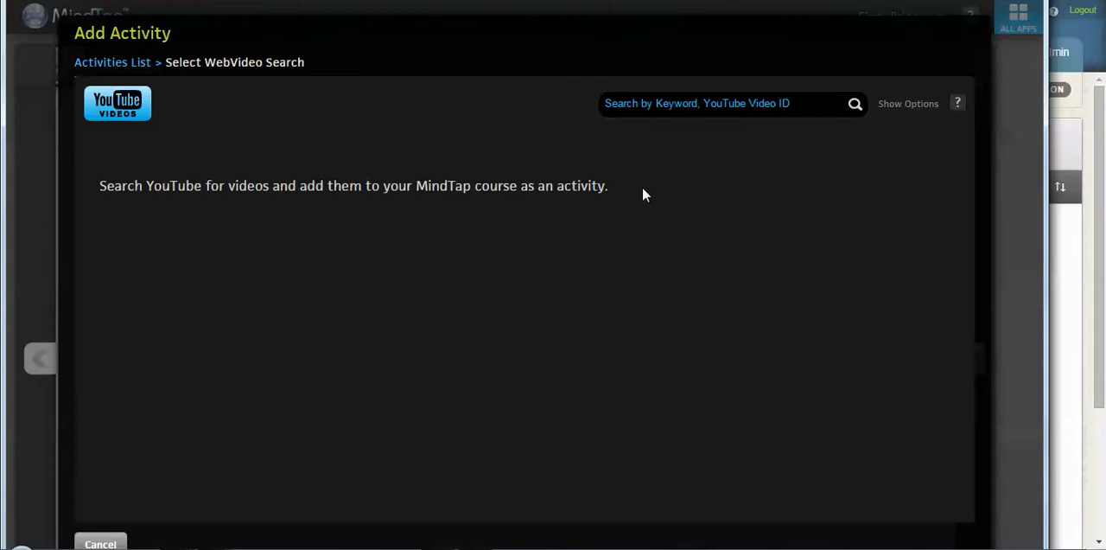
Step: Search YouTube for "greeks" and browse the resulting videos
left_click(698, 102)
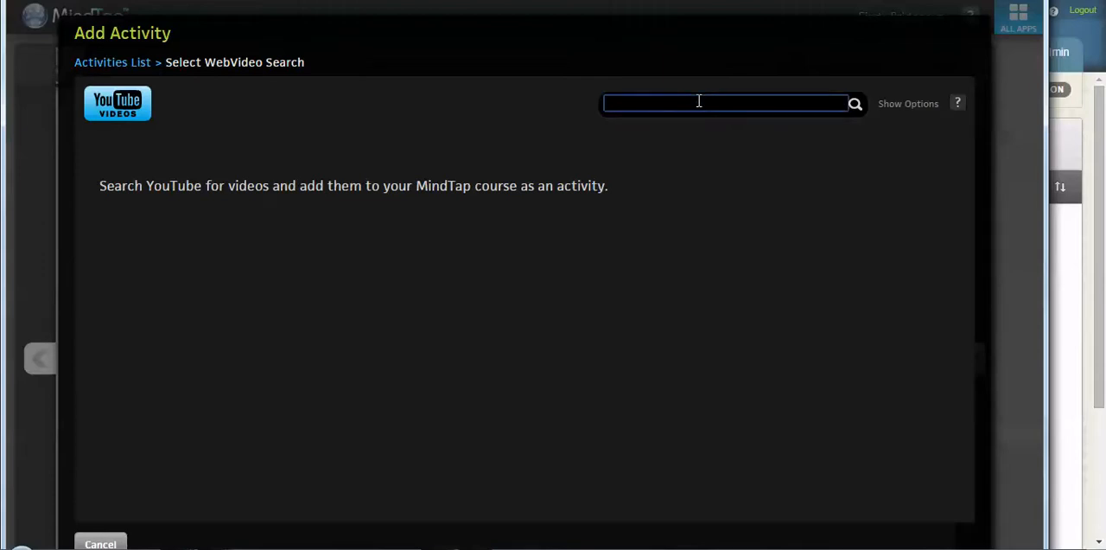
type("greeks")
key("Return")
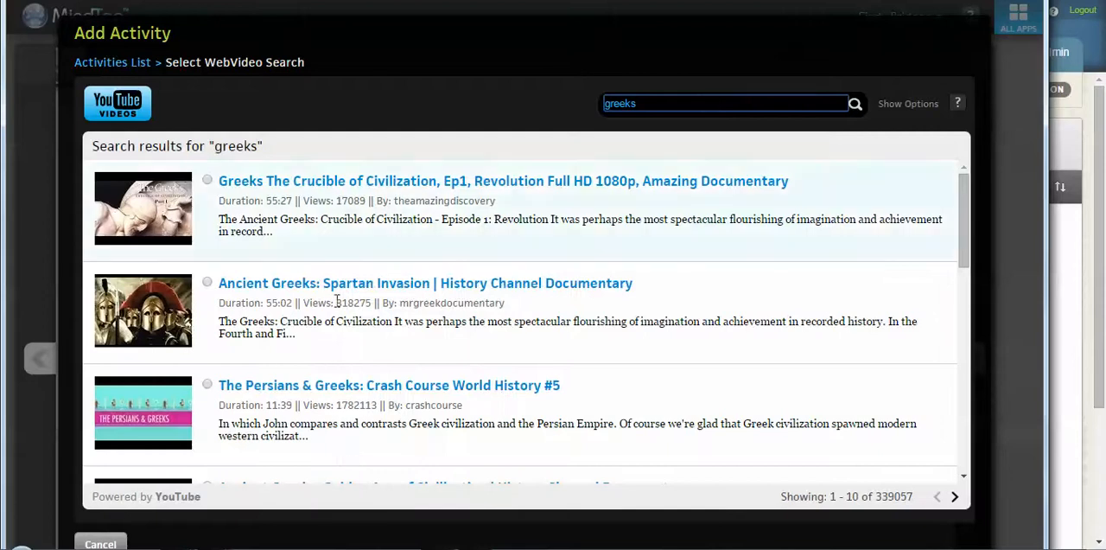
left_click(965, 266)
scroll(321, 244, "down", 2)
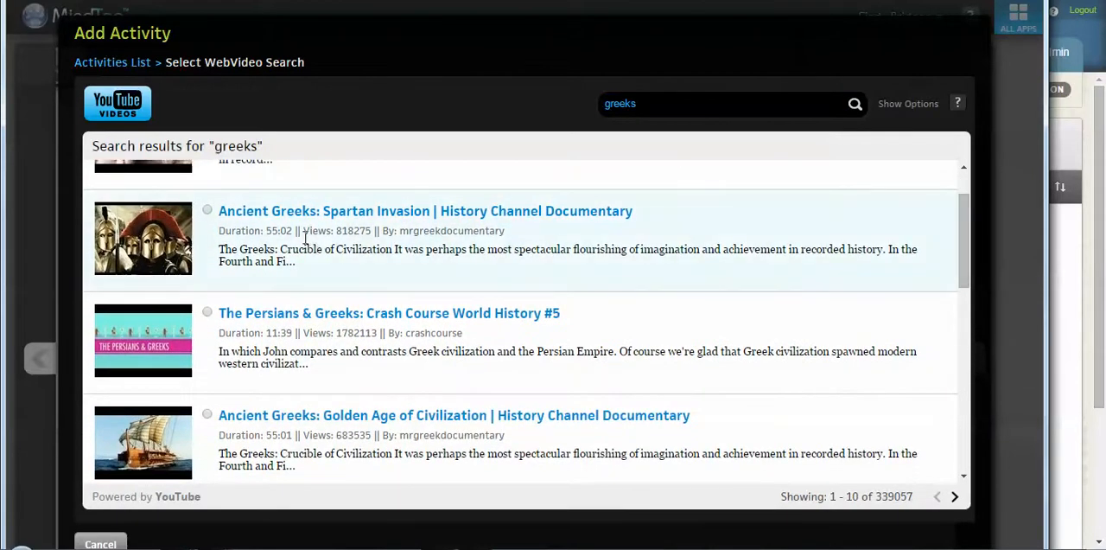
left_click_drag(965, 269, 969, 298)
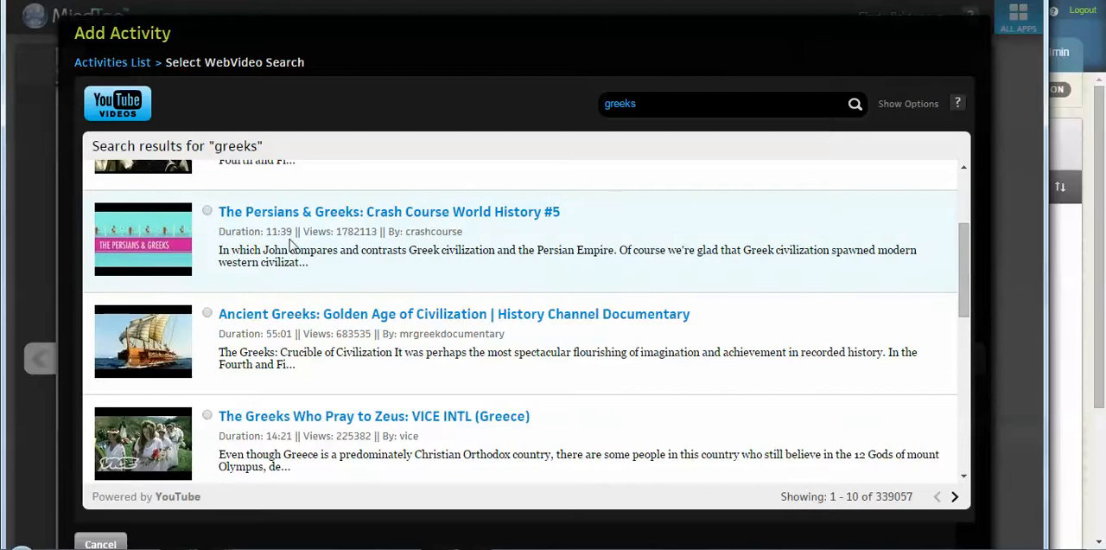
Step: Preview The Persians & Greeks: Crash Course World History #5 and select that video for the activity
left_click(373, 220)
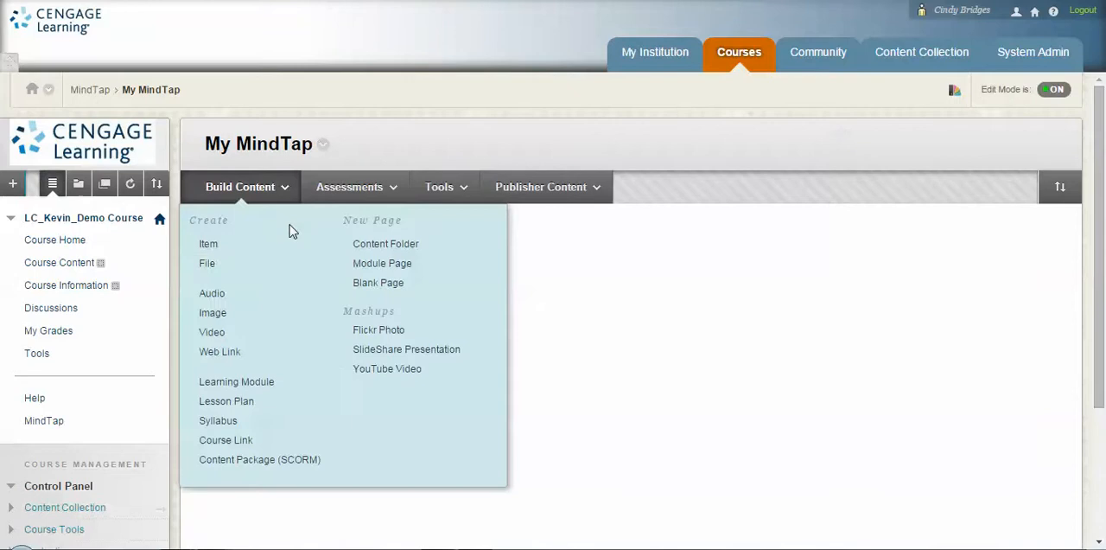
mouse_move(194, 549)
left_click(280, 480)
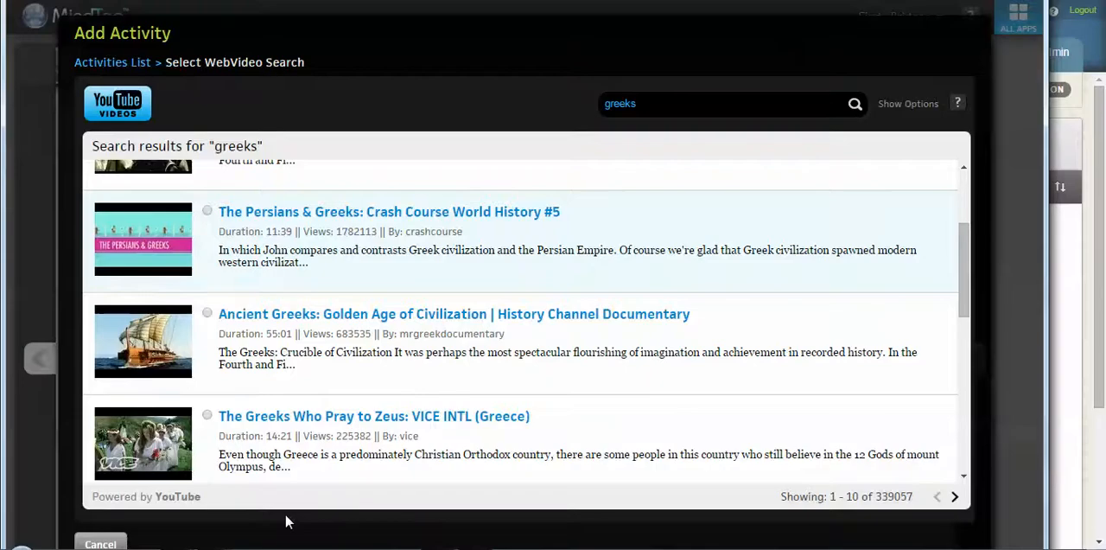
left_click(208, 213)
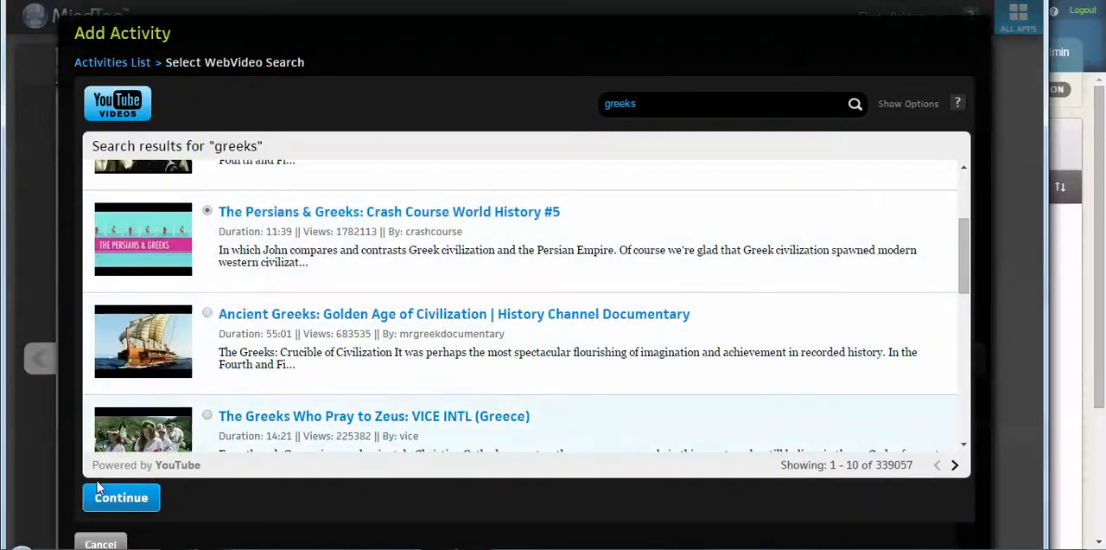
left_click(100, 497)
Step: Enter "THis is a great video. Please write one essay due friday." as the text before the video
left_click(235, 206)
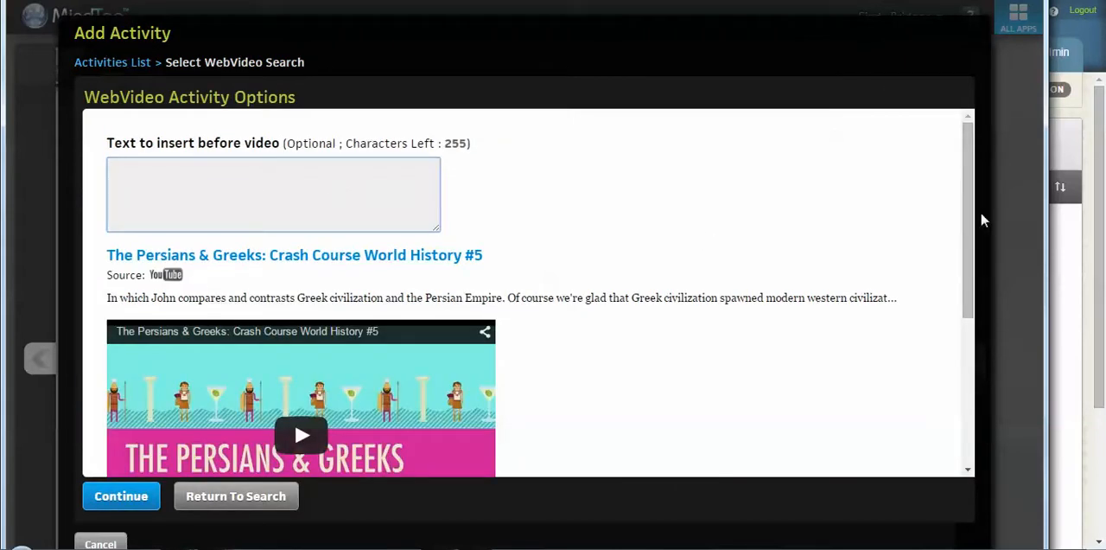
mouse_move(969, 227)
left_mouse_down()
mouse_move(978, 395)
mouse_move(981, 231)
left_mouse_up()
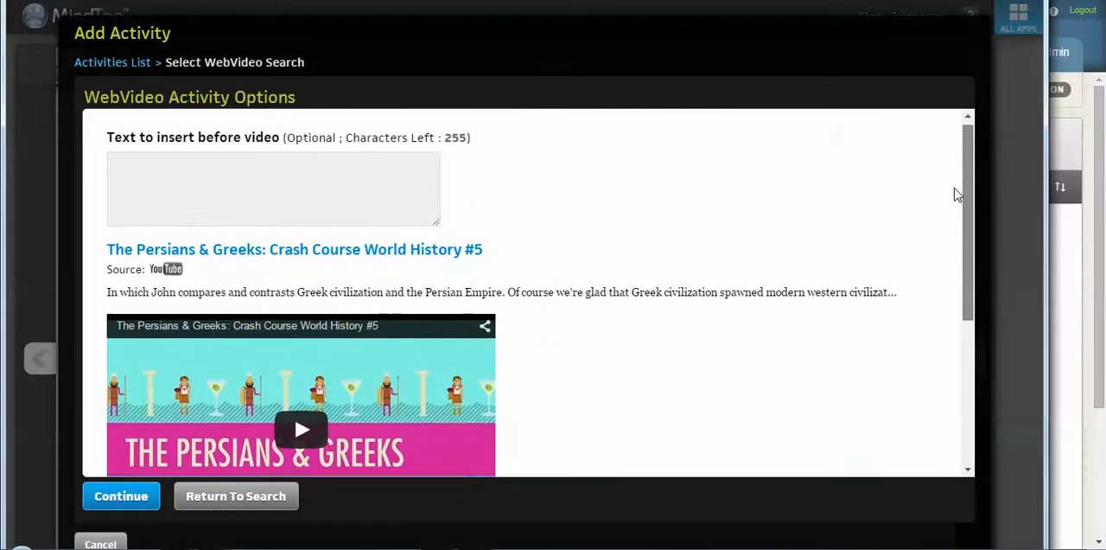
left_click(356, 191)
type("THis")
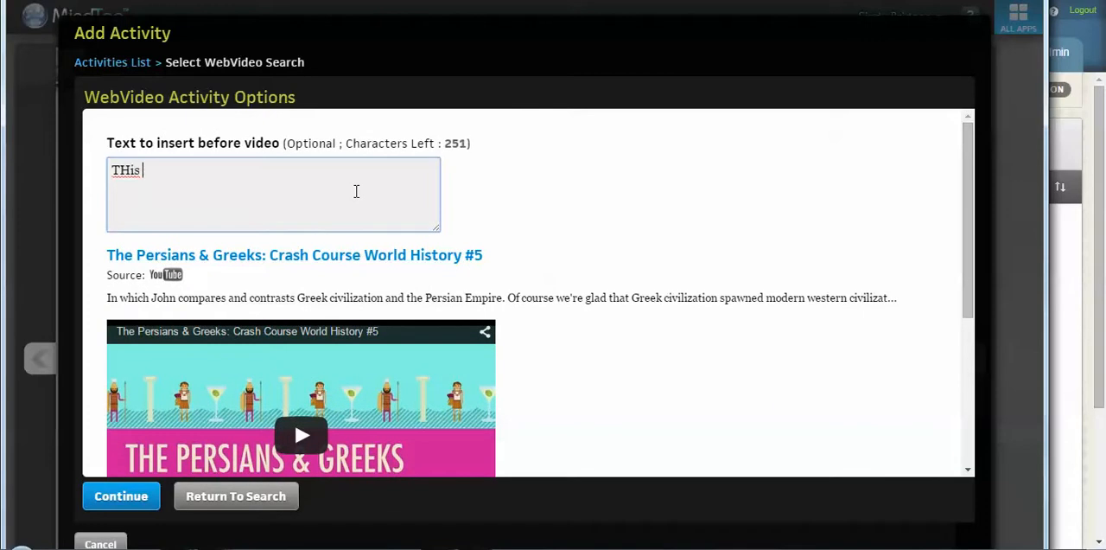
type(" is a great video")
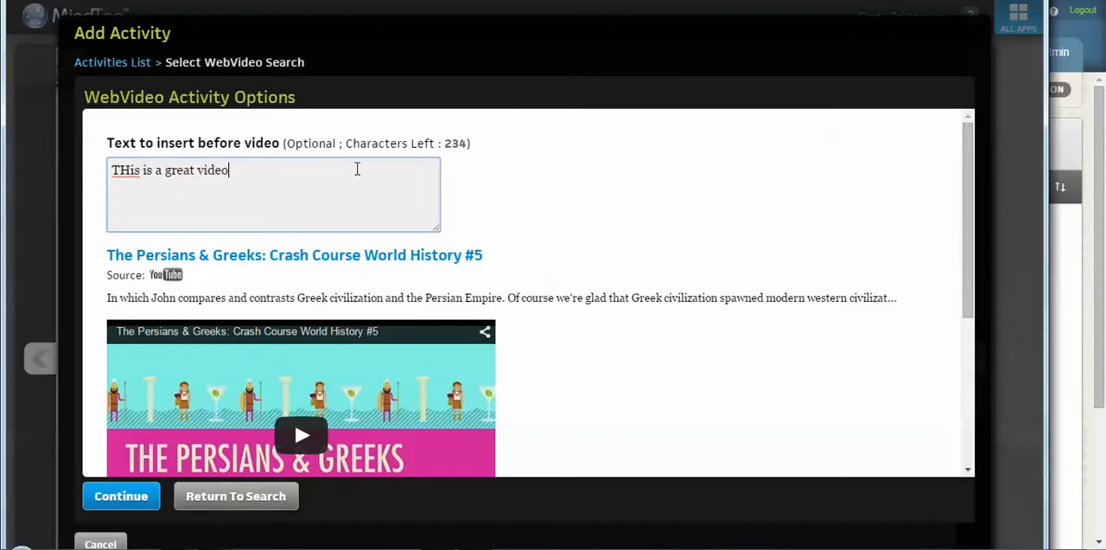
type(". Please write one")
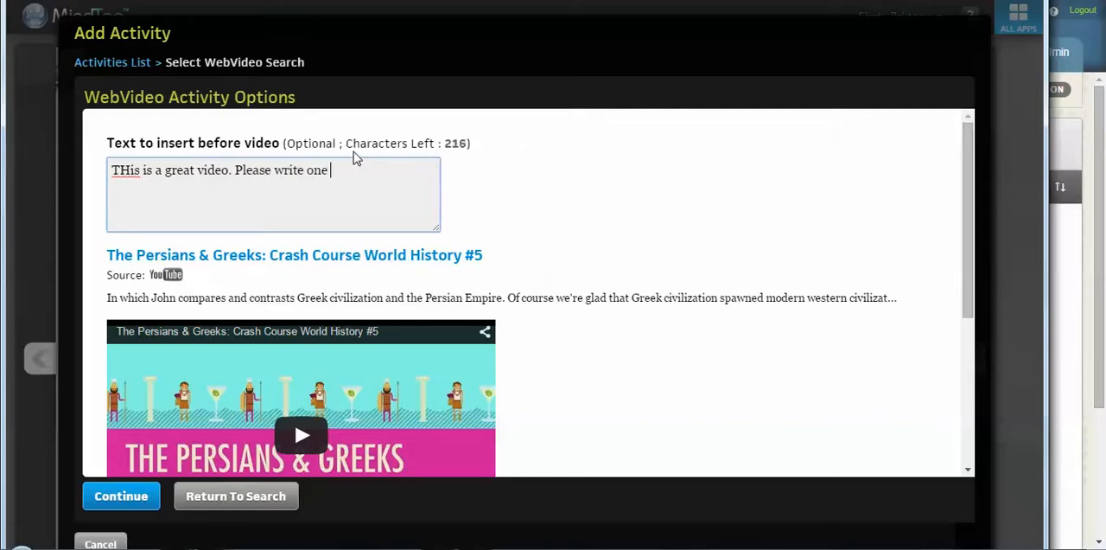
type(" essay due friday.")
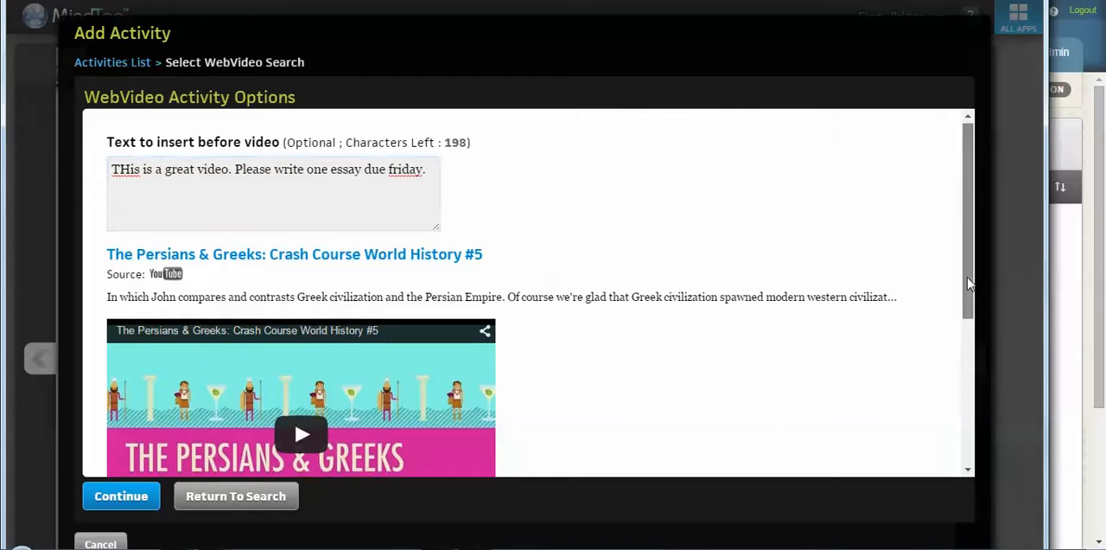
Step: Enter "we will talk about in class" as the text after the video and add the activity to the reading
left_click_drag(966, 278, 966, 388)
left_click(405, 441)
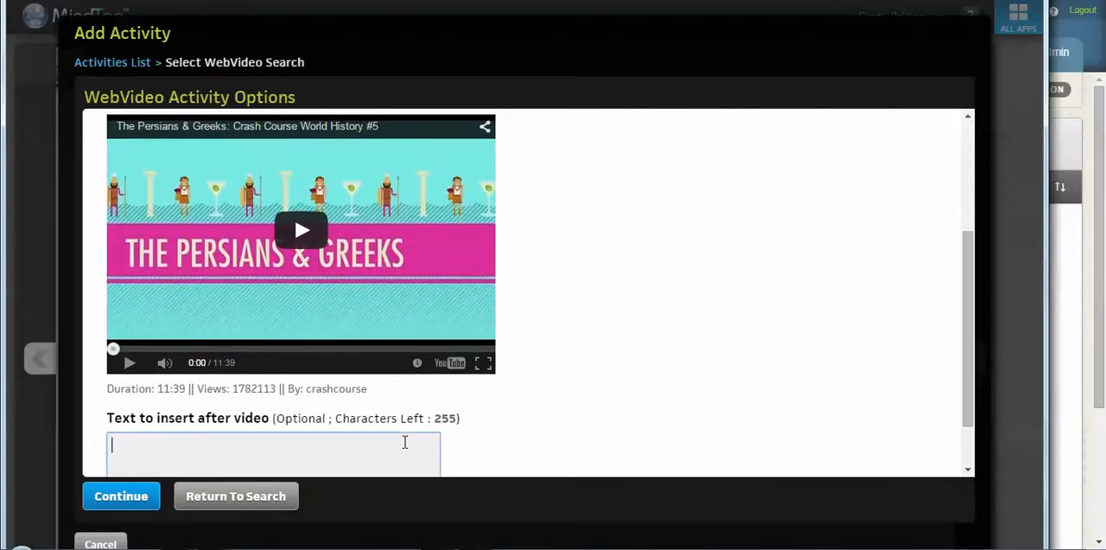
type("we will talk about in class")
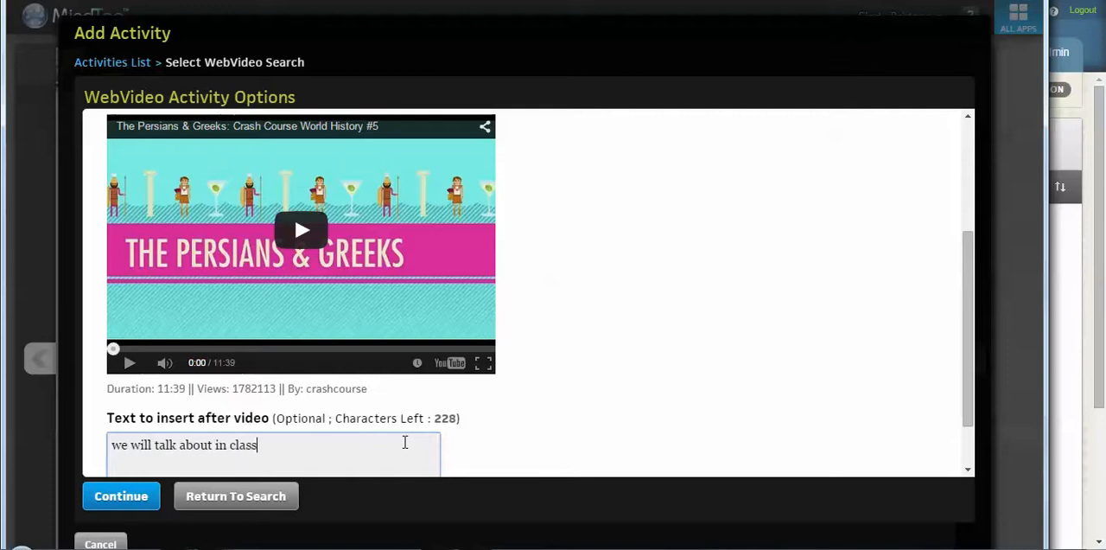
scroll(942, 298, "down", 1)
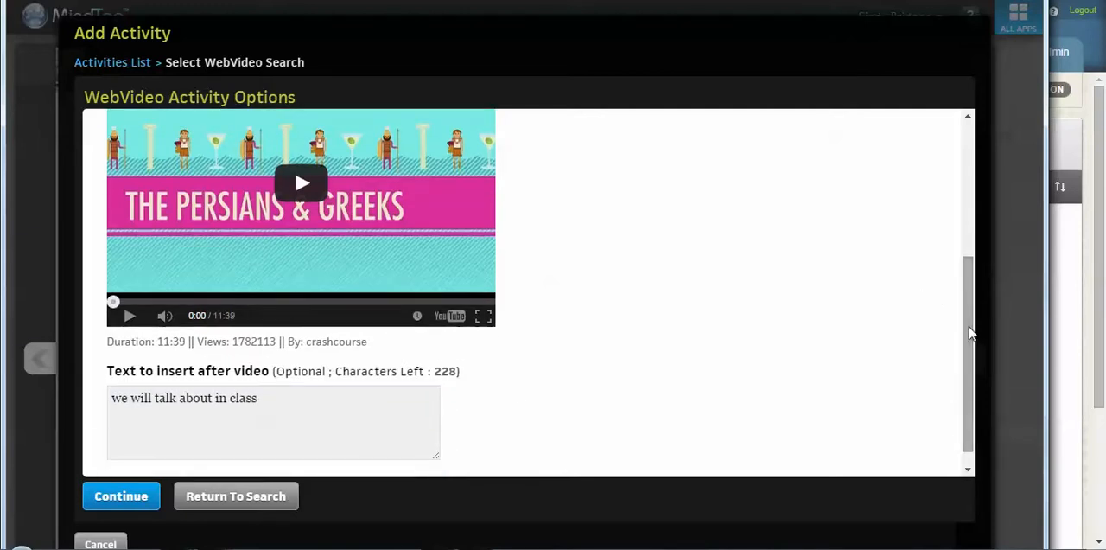
left_click(156, 504)
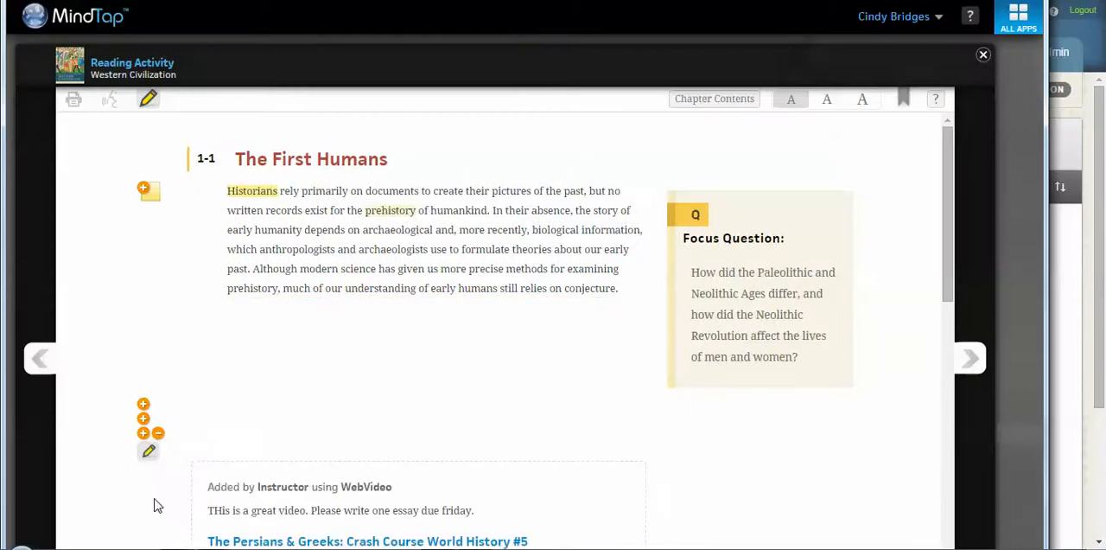
Step: Review the embedded video in the reading, first with the editing controls shown and again with them hidden
left_click_drag(951, 271, 965, 345)
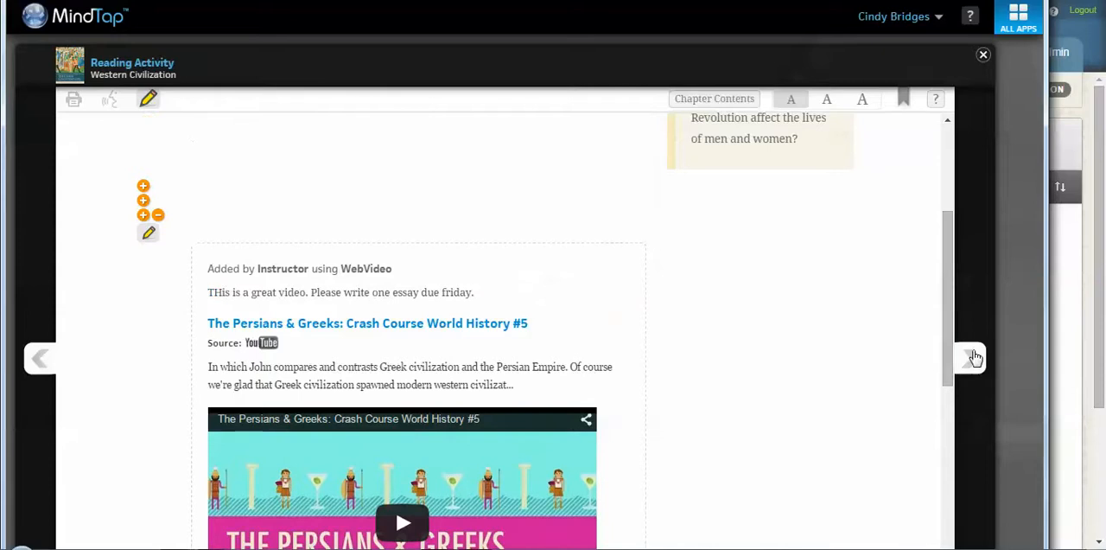
left_click_drag(944, 266, 937, 219)
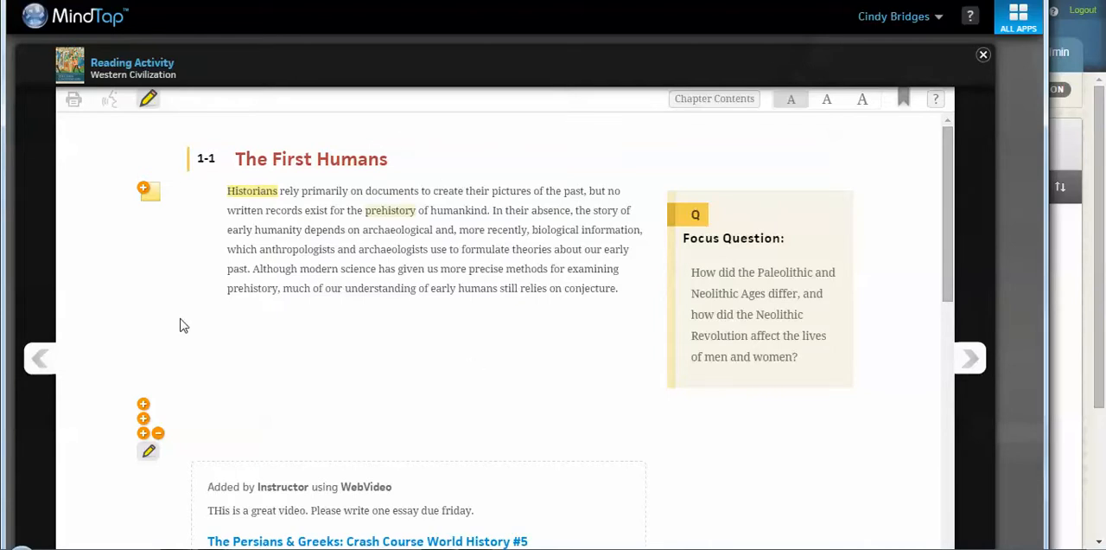
left_click(148, 101)
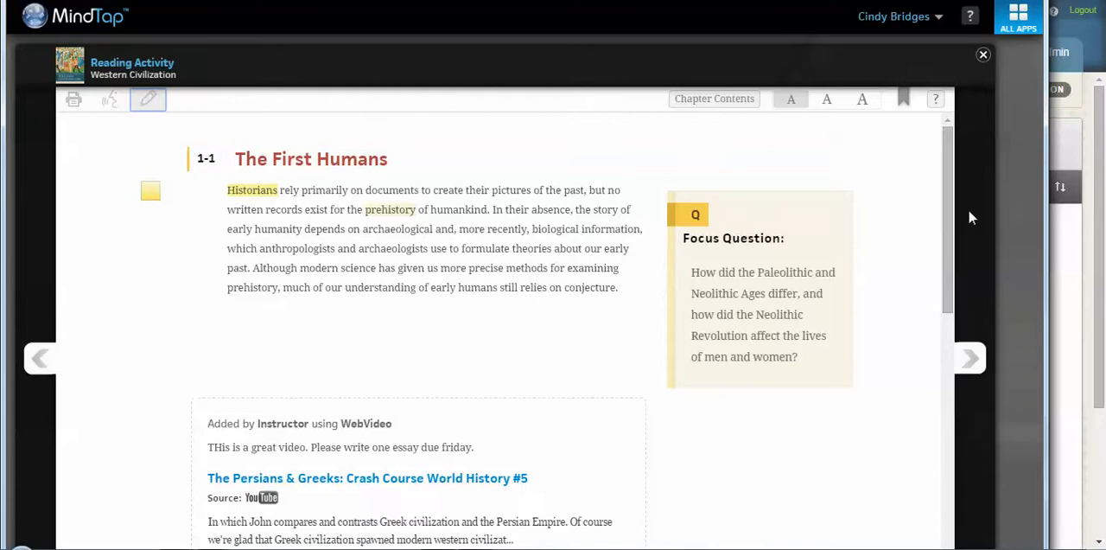
mouse_move(949, 221)
left_mouse_down()
mouse_move(952, 446)
mouse_move(951, 234)
left_mouse_up()
Step: Delete the instructor-added video activity from the reading and close the Reading Activity
left_click(148, 111)
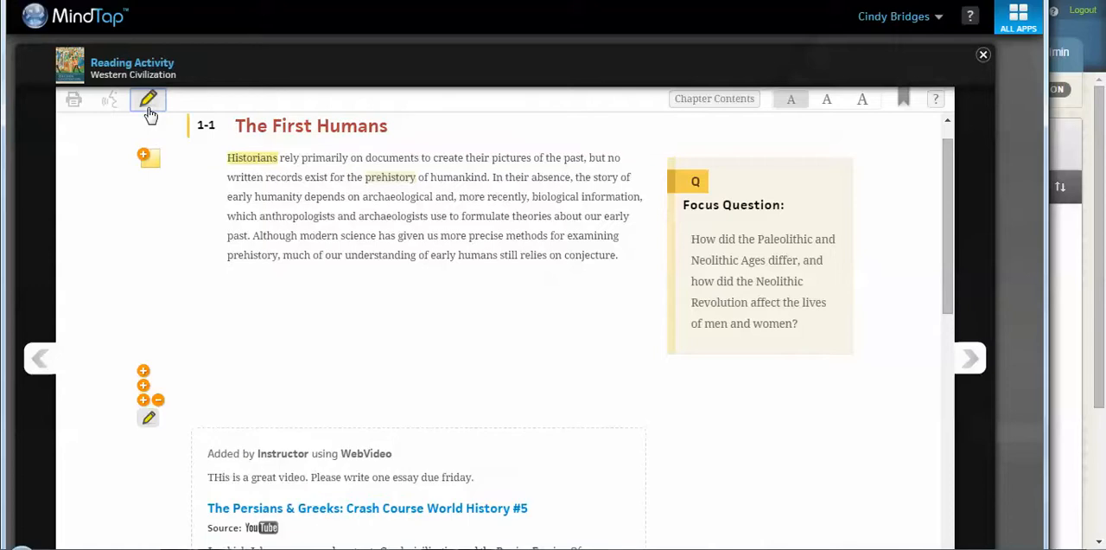
left_click(158, 401)
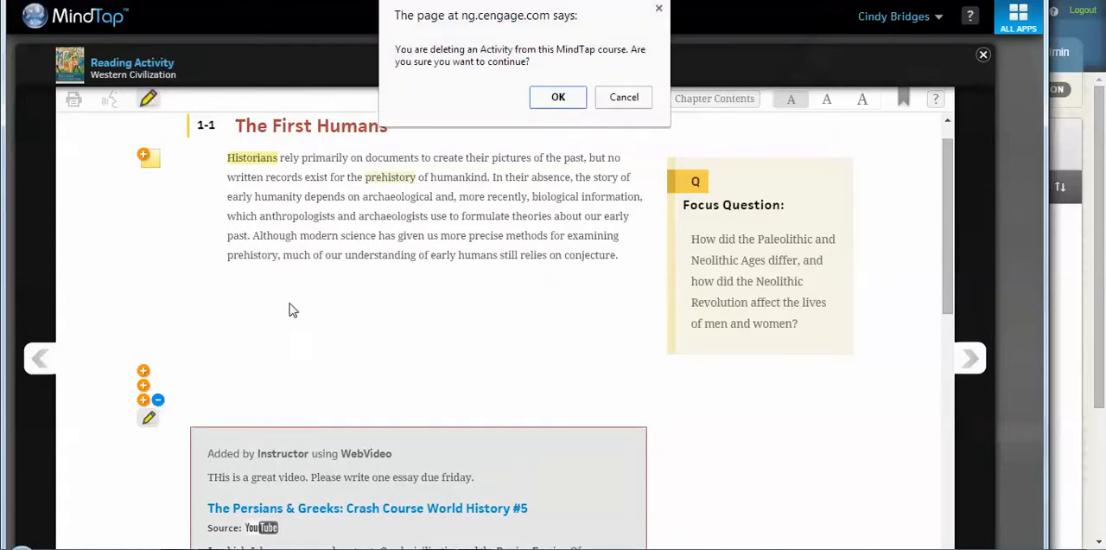
left_click(558, 98)
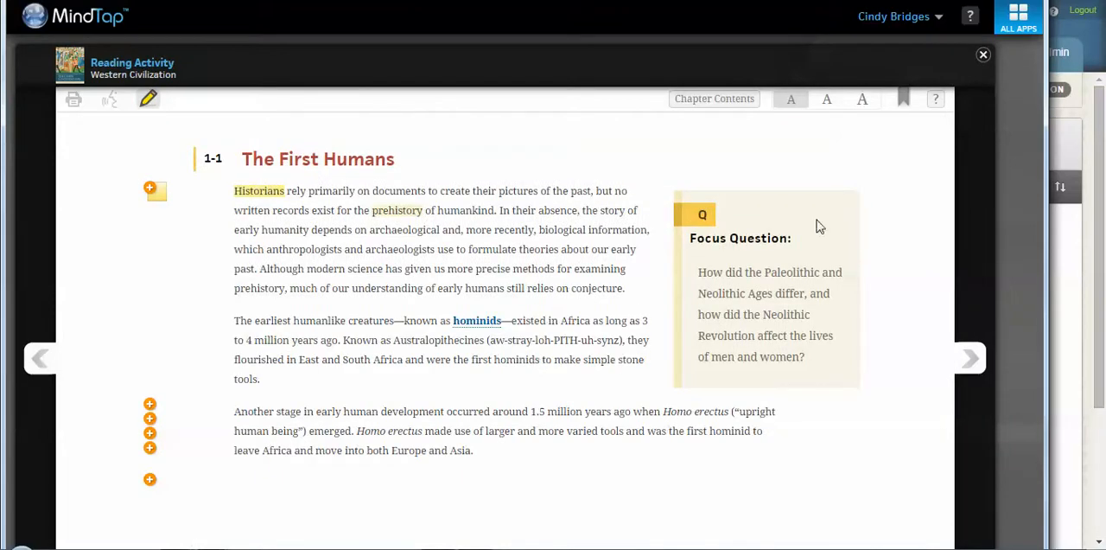
left_click(984, 57)
Step: Open the CNow Homework app and bring up Edit Assignment Options for the Chapter 1 Check-In
mouse_move(531, 241)
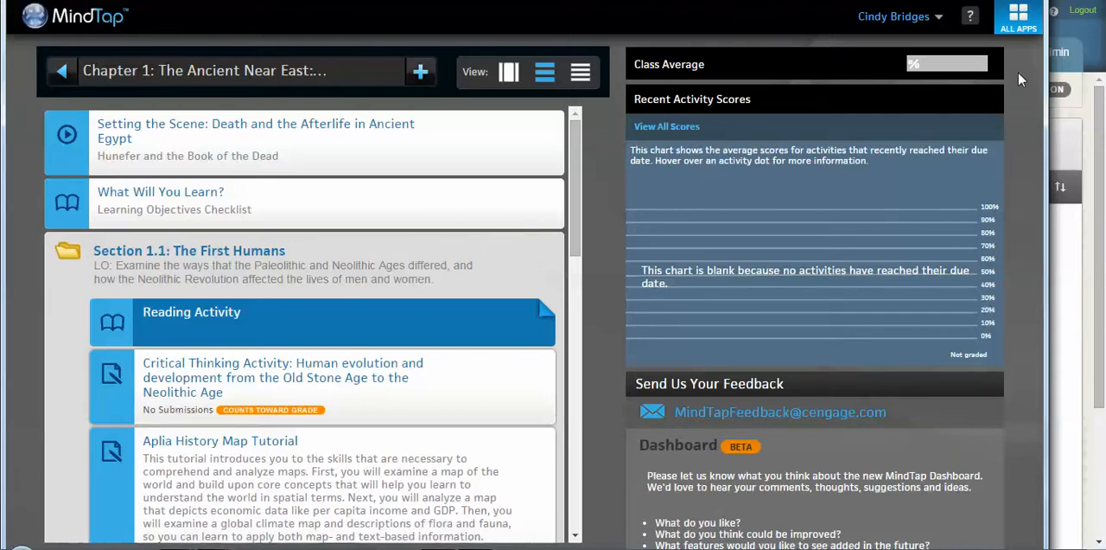
left_click(1019, 34)
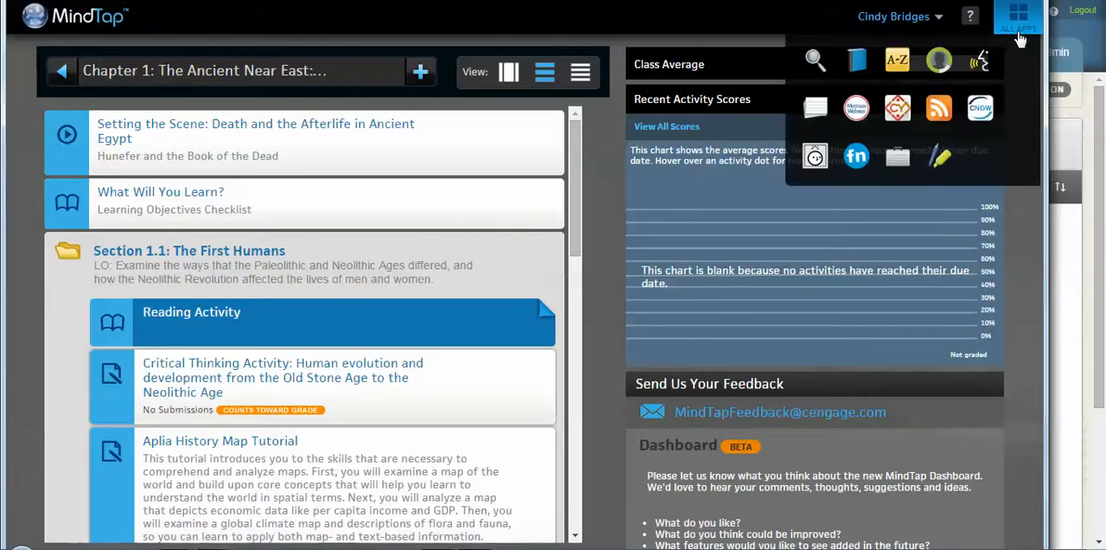
left_click(974, 125)
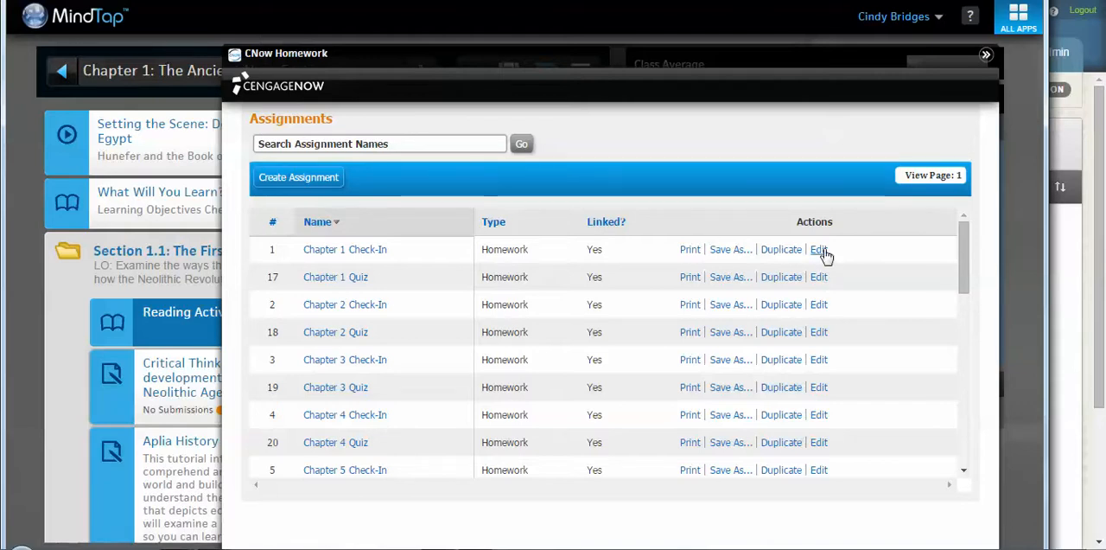
left_click(819, 251)
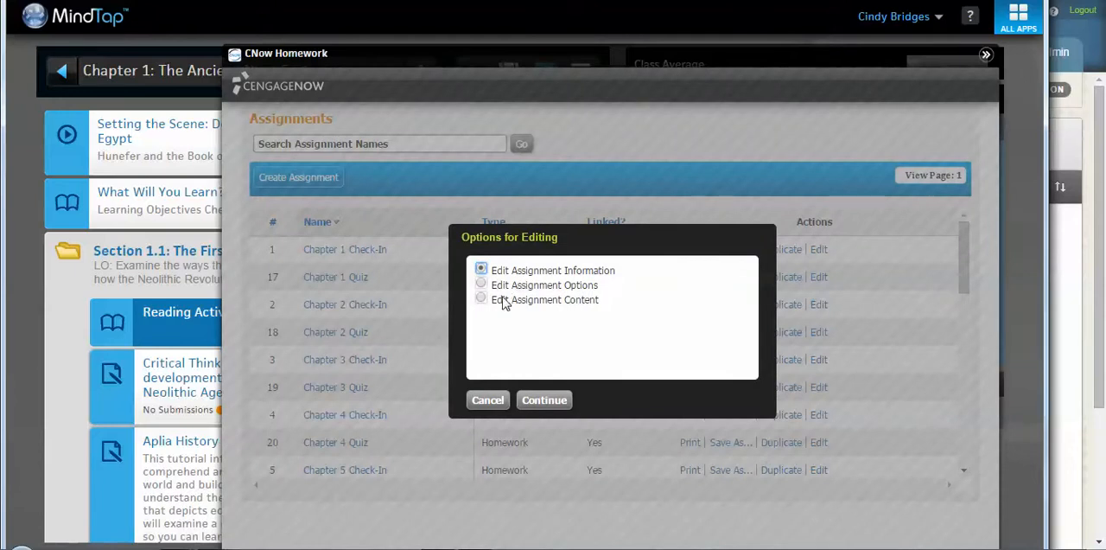
left_click(481, 285)
left_click(529, 400)
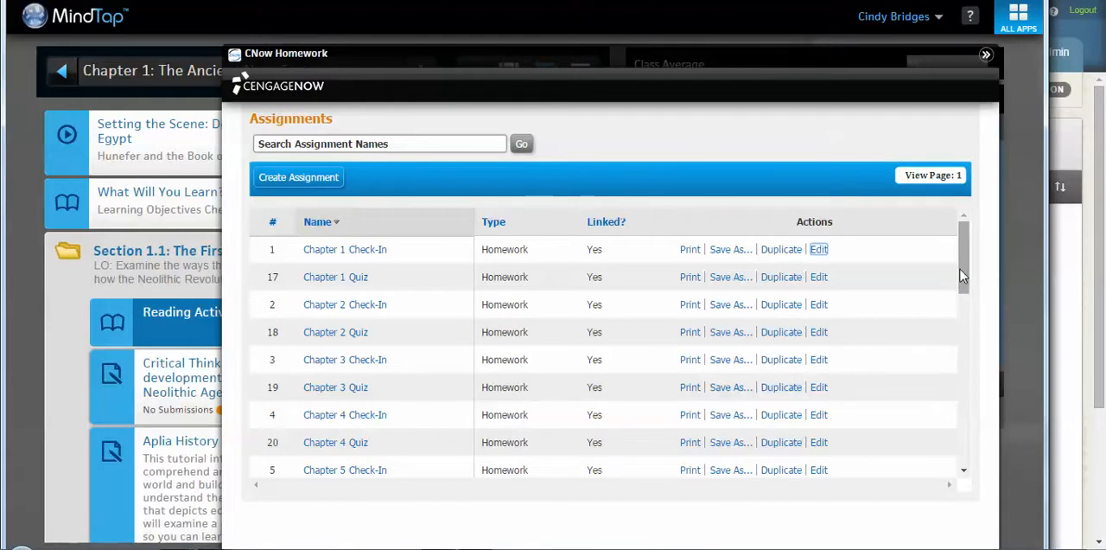
Step: Bring up Edit Assignment Content for the Chapter 1 Check-In
mouse_move(964, 271)
left_mouse_down()
mouse_move(962, 301)
mouse_move(966, 255)
left_mouse_up()
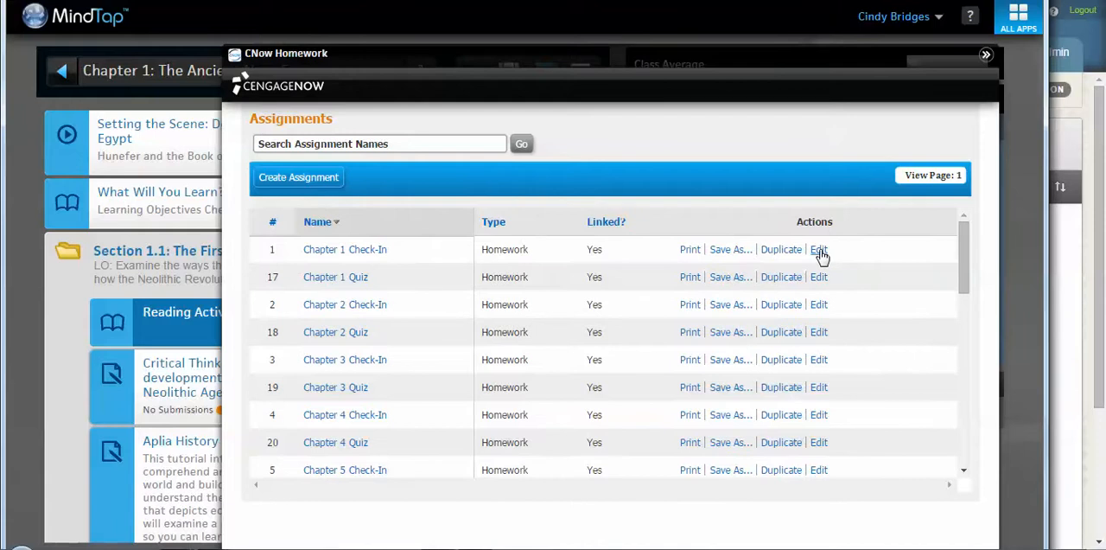
left_click(818, 250)
left_click(481, 299)
left_click(529, 399)
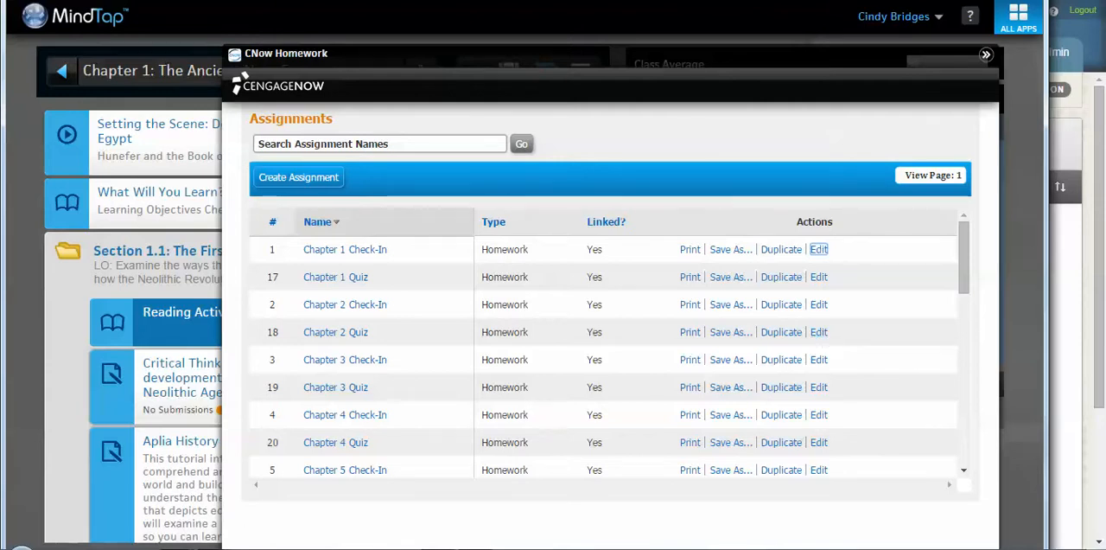
mouse_move(192, 538)
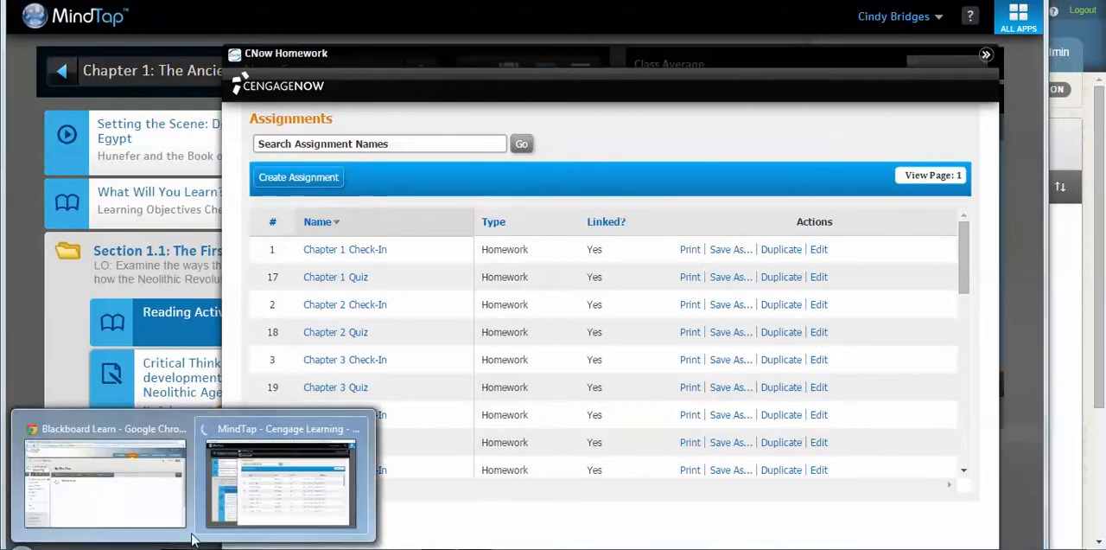
Step: Switch to the MindTap window and preview the included question sp15ci09h_chp01.01m of the Chapter 1 Check-In
left_click(288, 481)
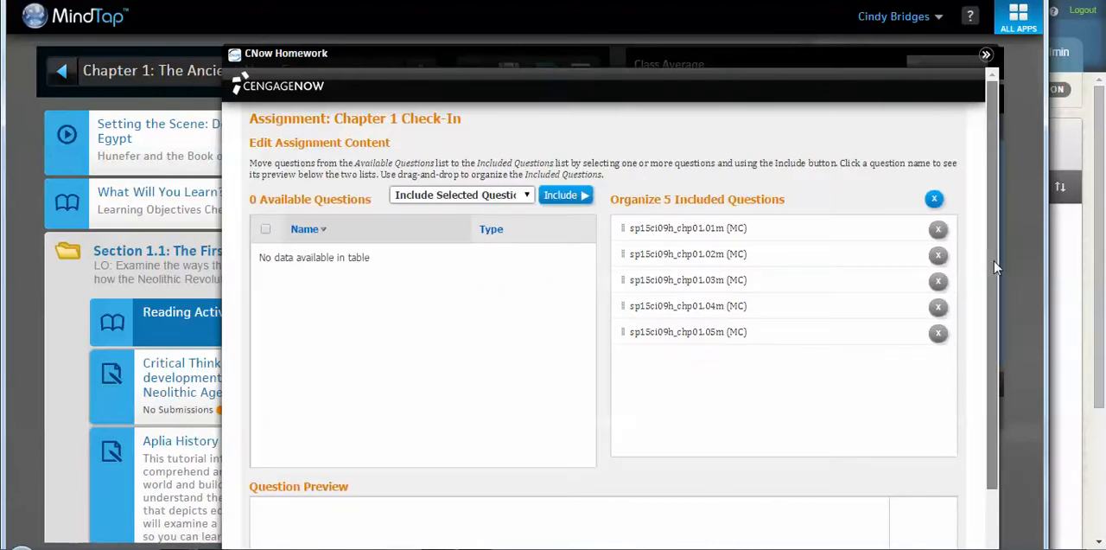
left_click_drag(994, 261, 994, 280)
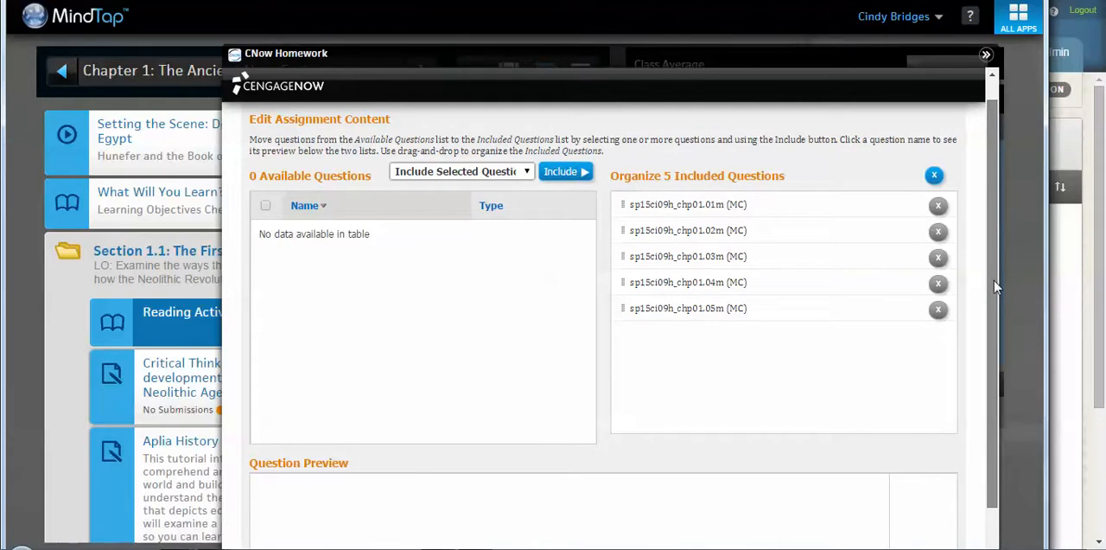
left_click_drag(994, 280, 994, 285)
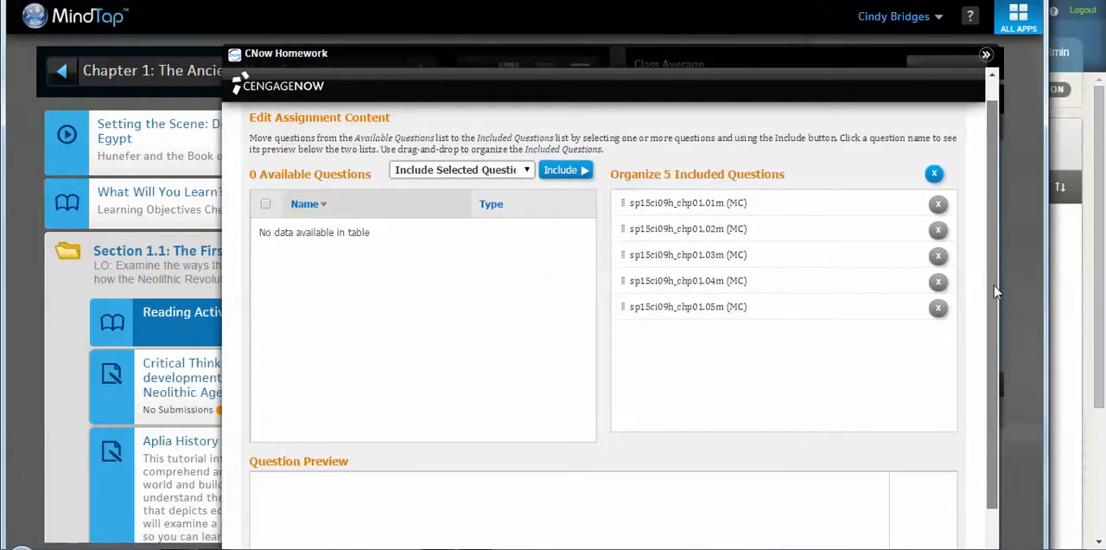
left_click(681, 199)
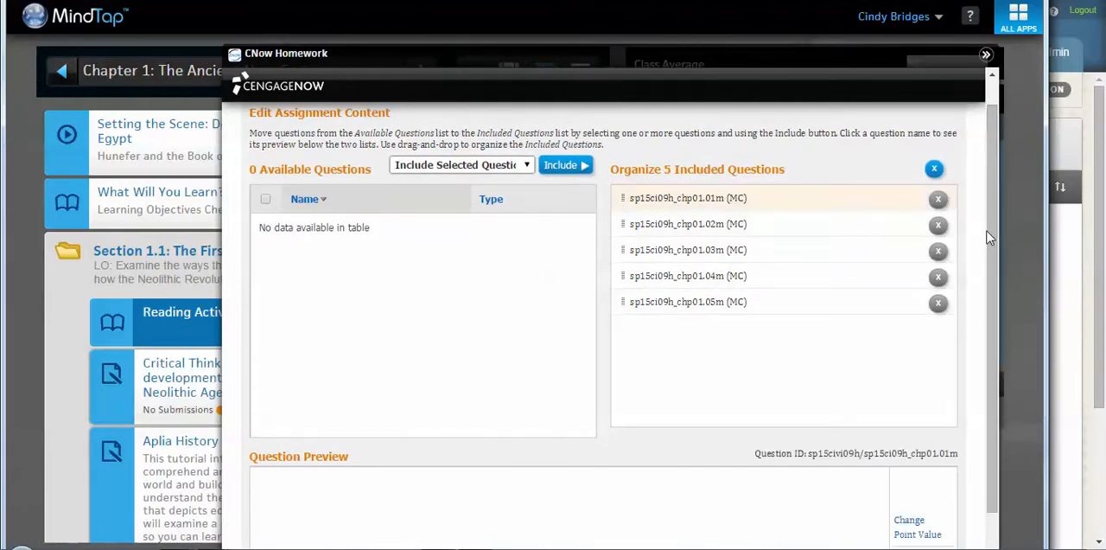
left_click_drag(994, 251, 1000, 295)
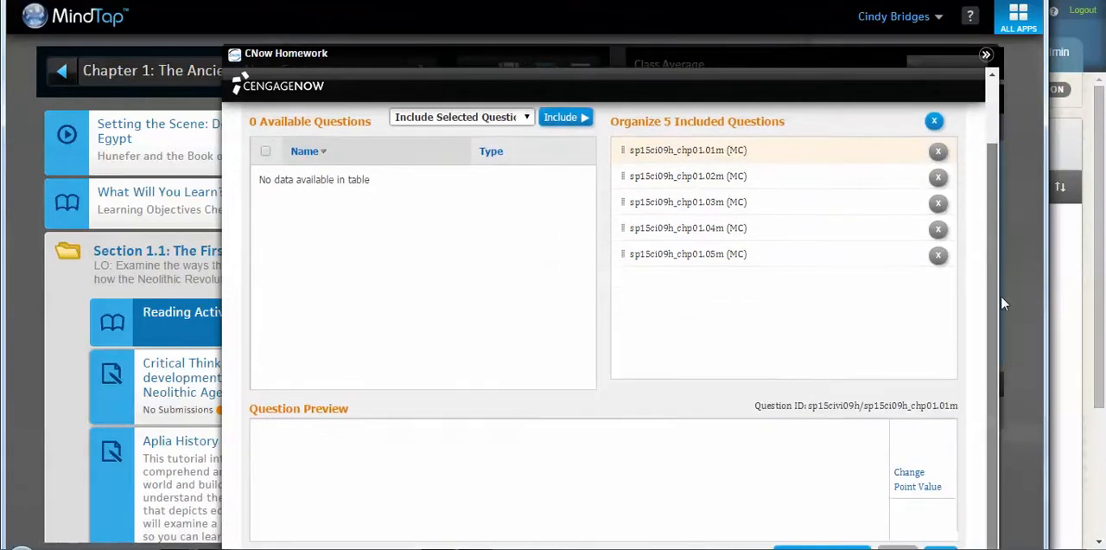
left_click(687, 147)
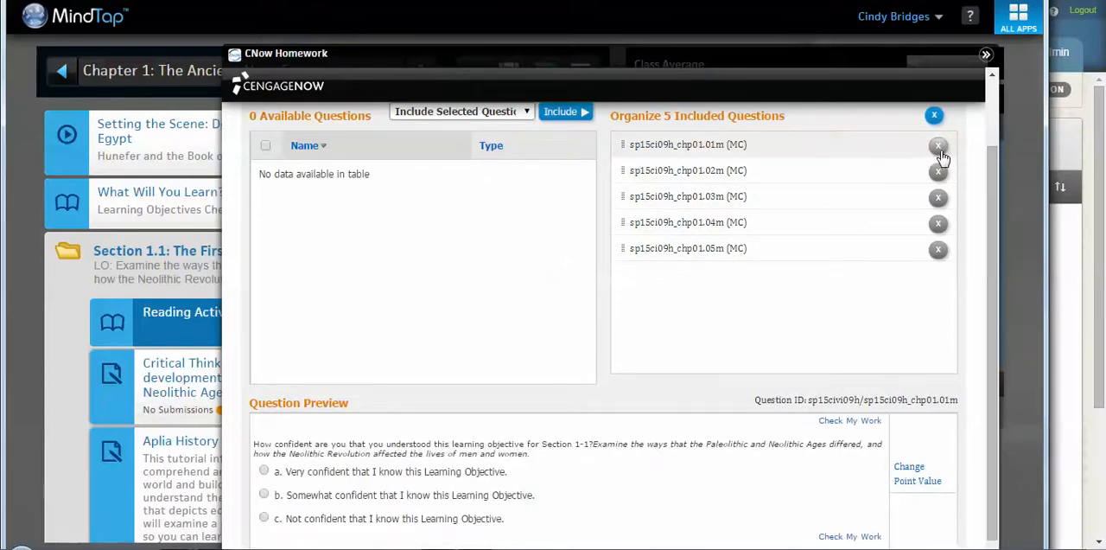
Step: Try to include available questions in the assignment and to create a new pool from selected questions
left_click_drag(991, 180, 989, 165)
left_click(553, 161)
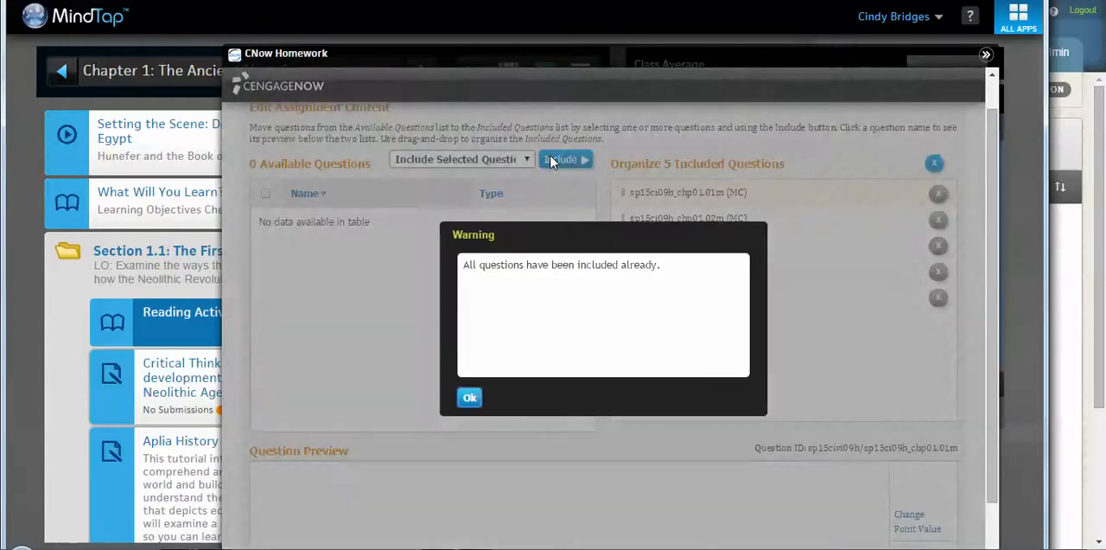
left_click(469, 401)
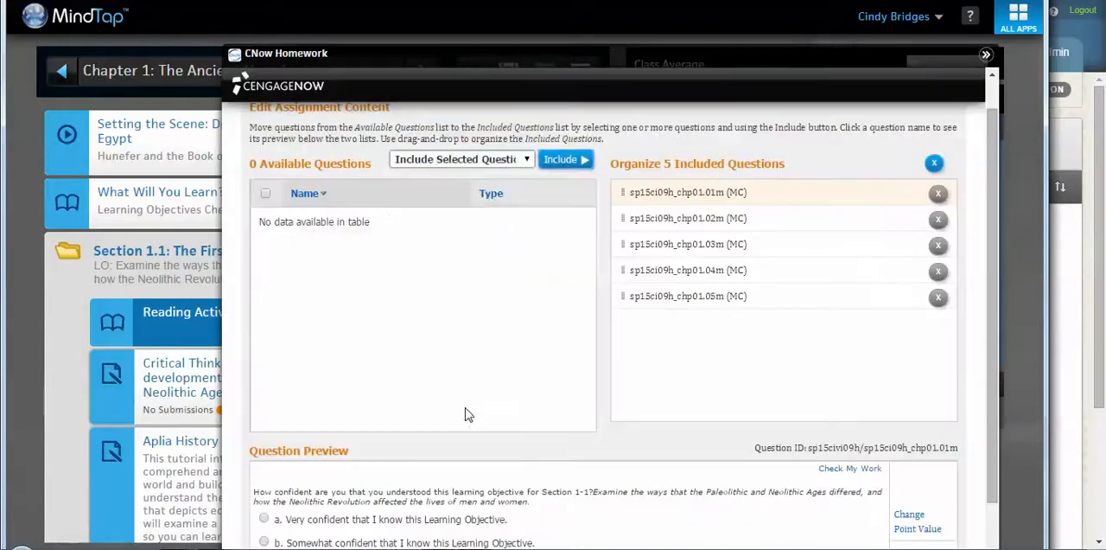
left_click(526, 160)
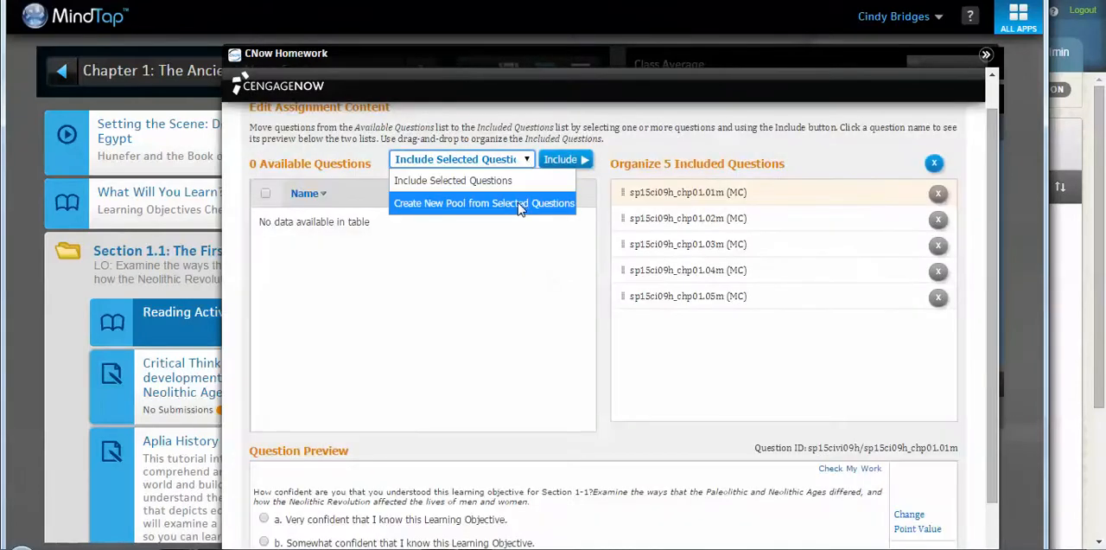
left_click(454, 204)
left_click(562, 162)
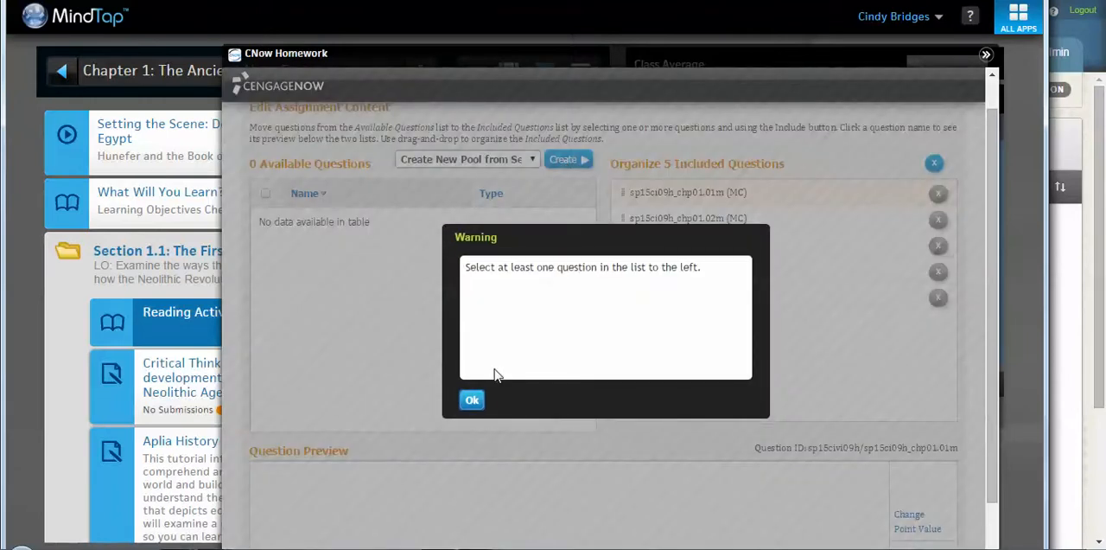
left_click(474, 400)
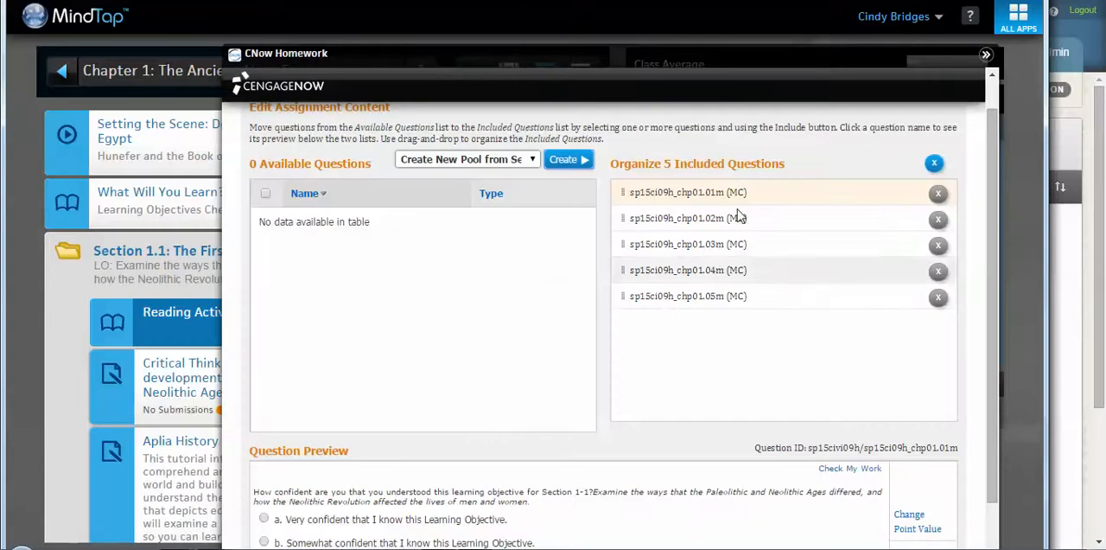
Step: Preview the included question sp15ci09h_chp01.02m with its answer choices
left_click(696, 216)
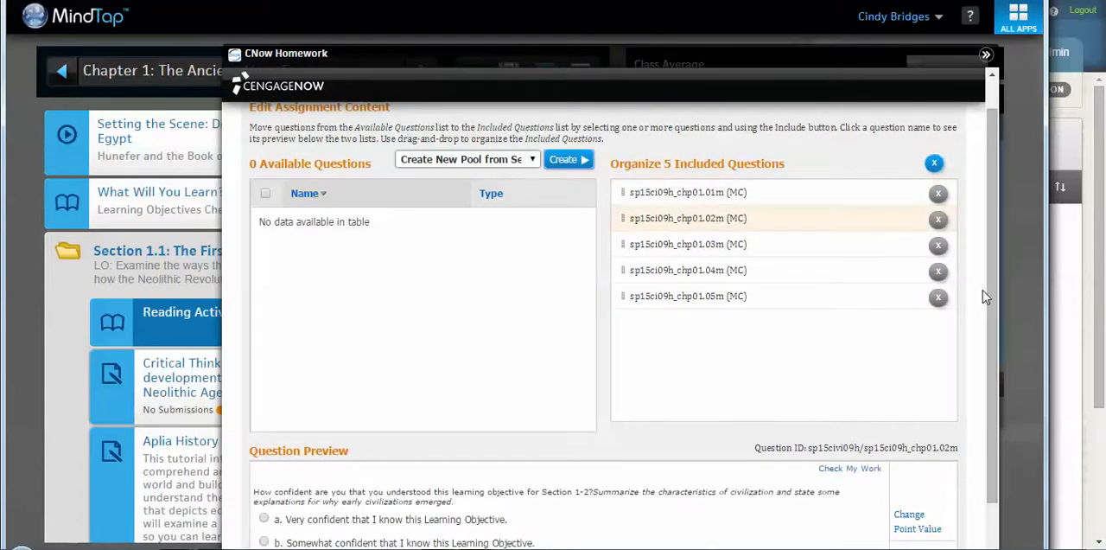
left_click_drag(994, 281, 993, 419)
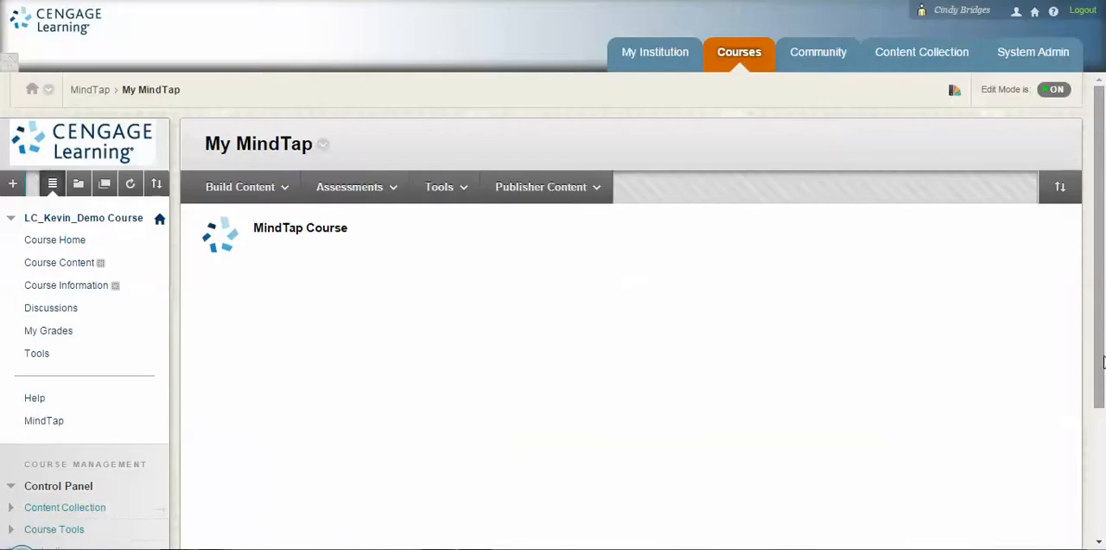
scroll(1103, 361, "down", 2)
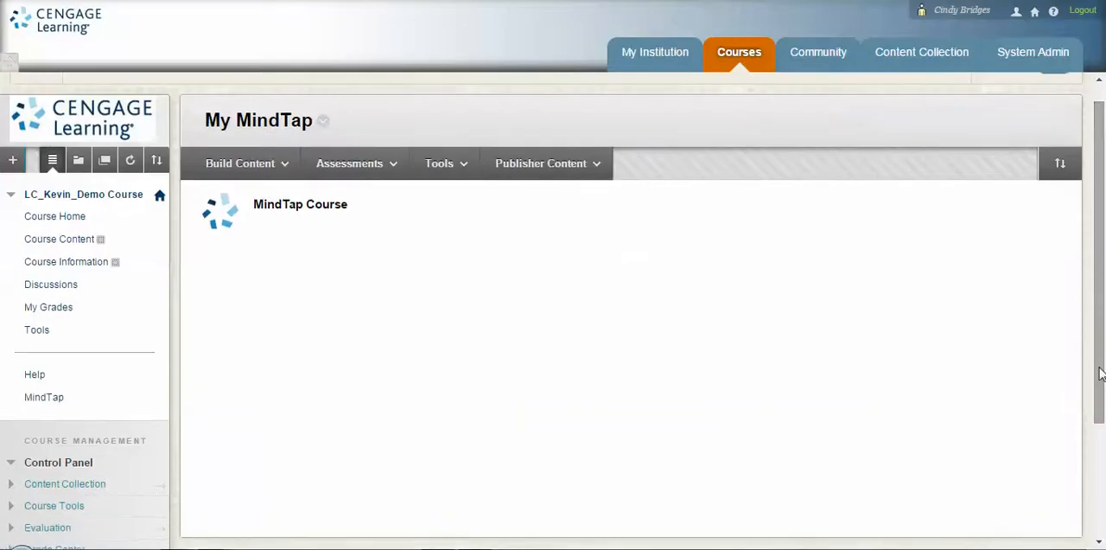
mouse_move(385, 464)
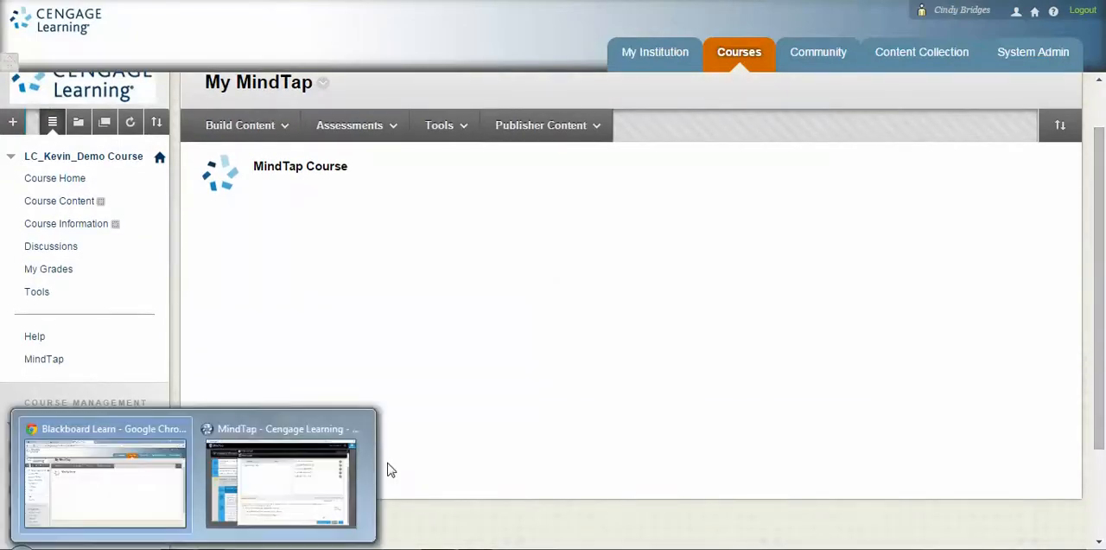
left_click(275, 489)
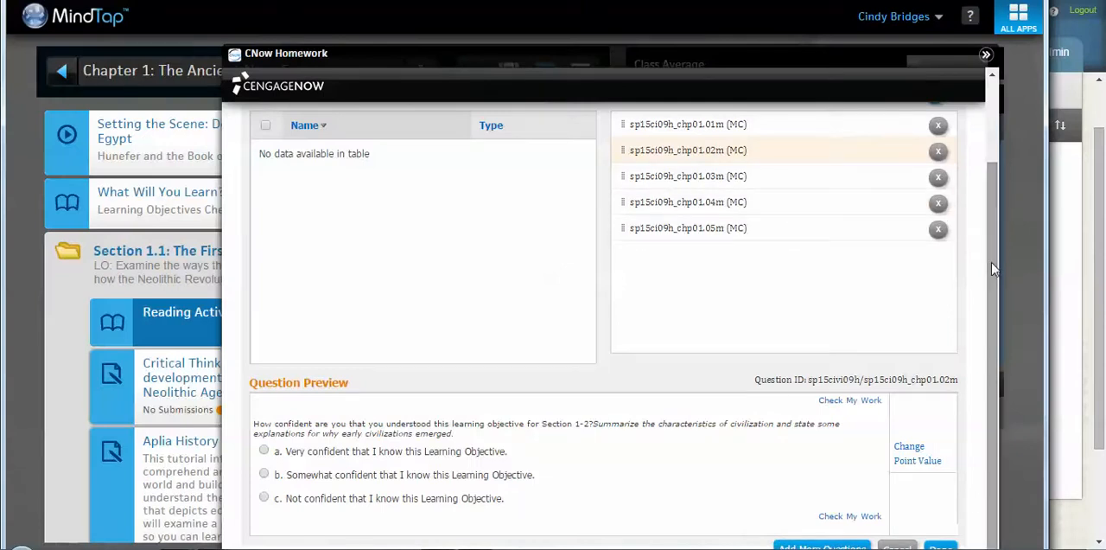
left_click_drag(848, 61, 814, 221)
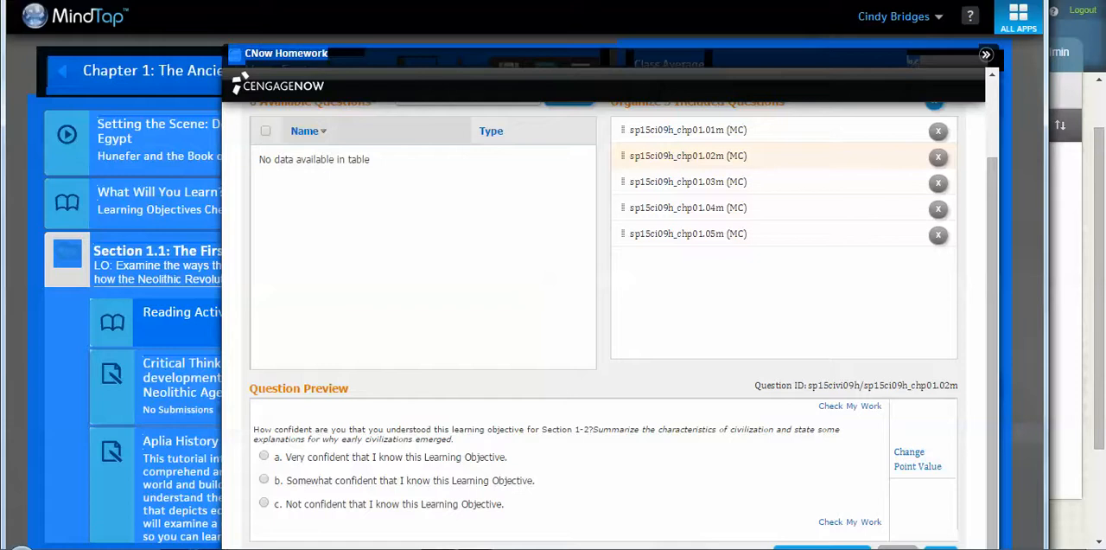
Step: Start adding more questions to the Chapter 1 Check-In and select Chapter 1 Quiz under Chapter Quizzes as a content source
left_click(795, 546)
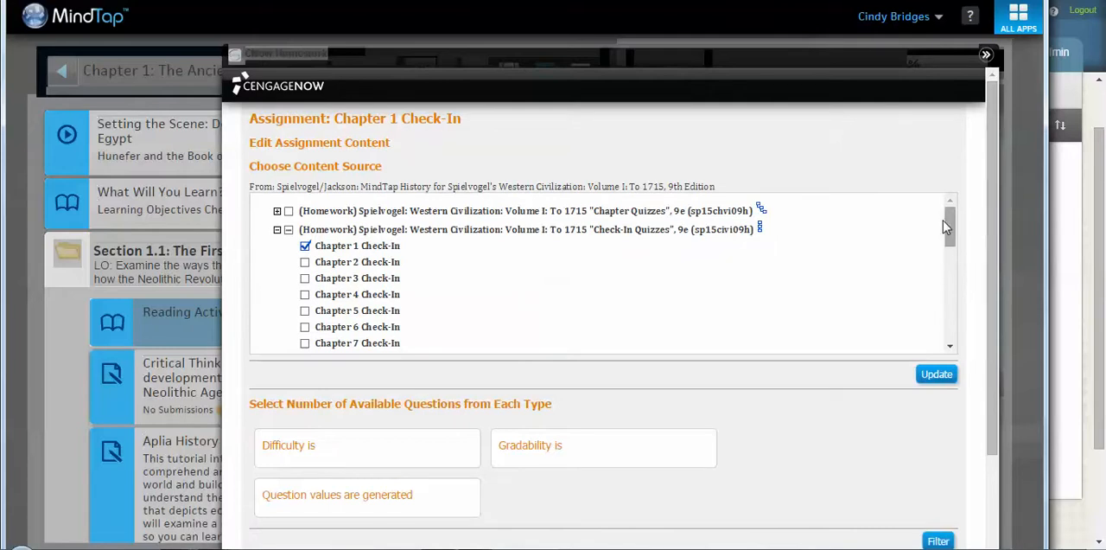
left_click_drag(949, 229, 950, 234)
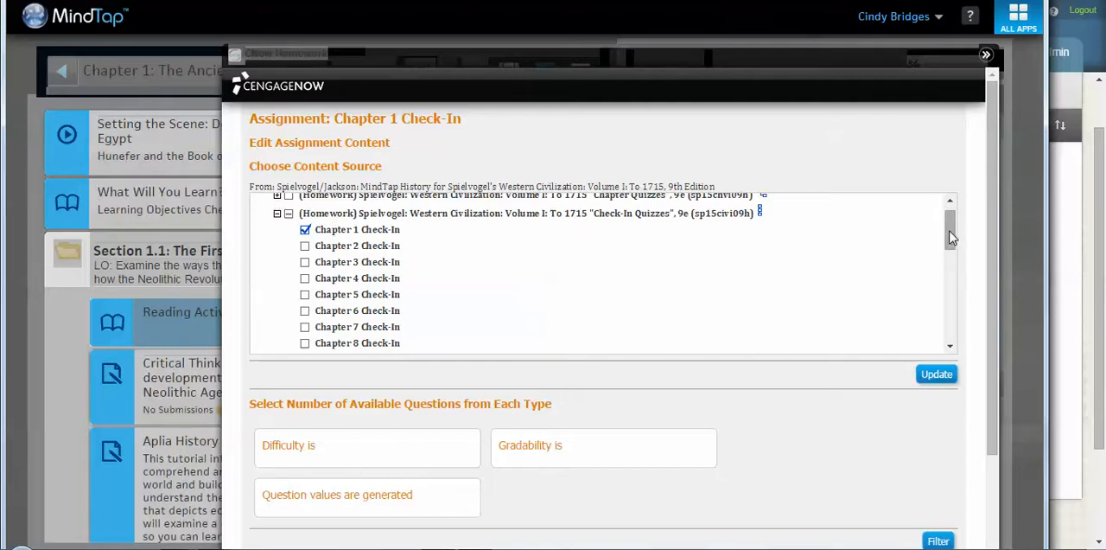
left_click_drag(950, 233, 950, 229)
left_click(277, 211)
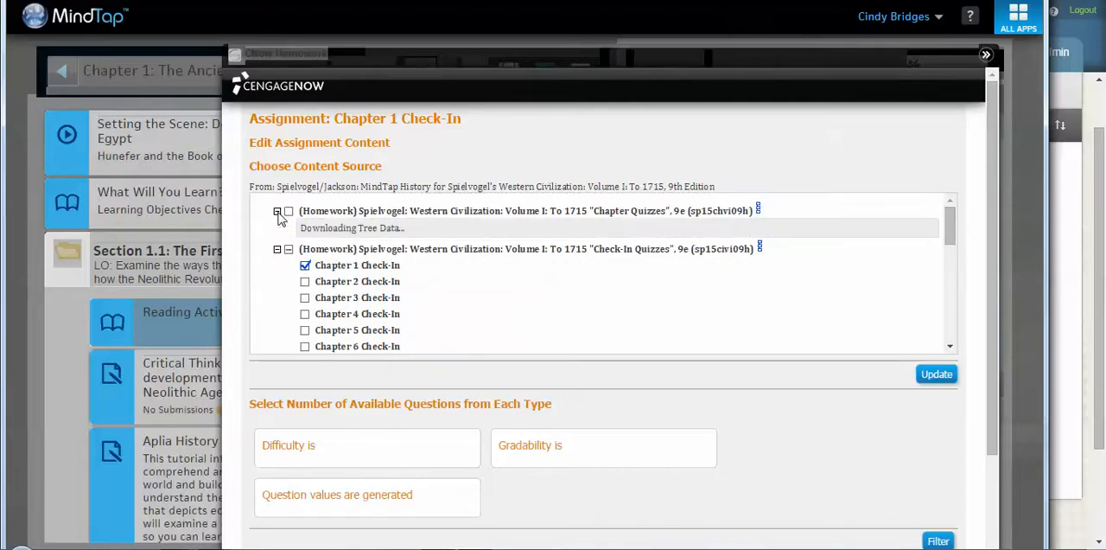
left_click(304, 228)
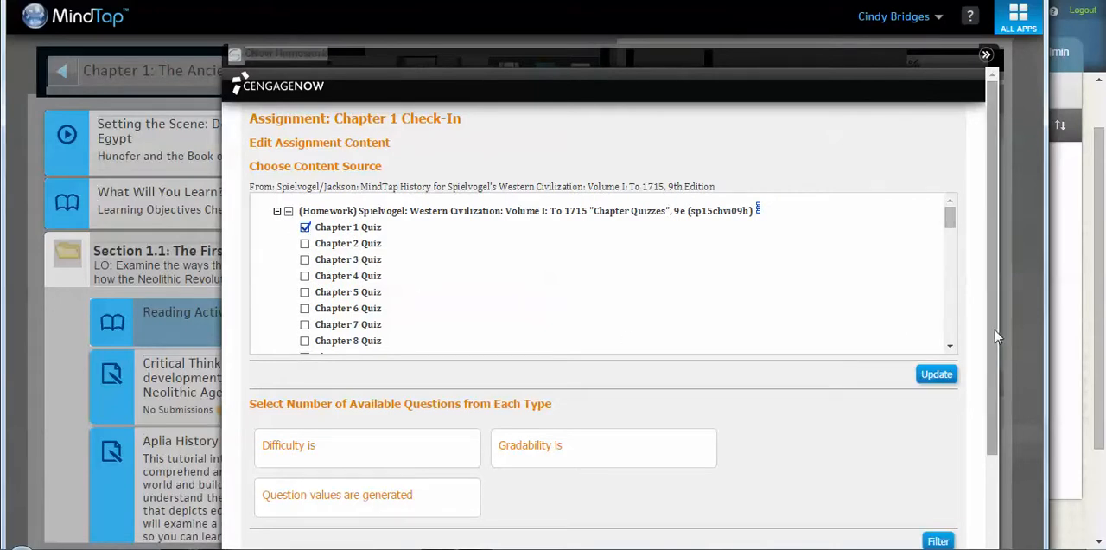
Step: Update the content source, accept discarding the current choices, and continue with all 20 multiple choice questions
scroll(993, 401, "down", 3)
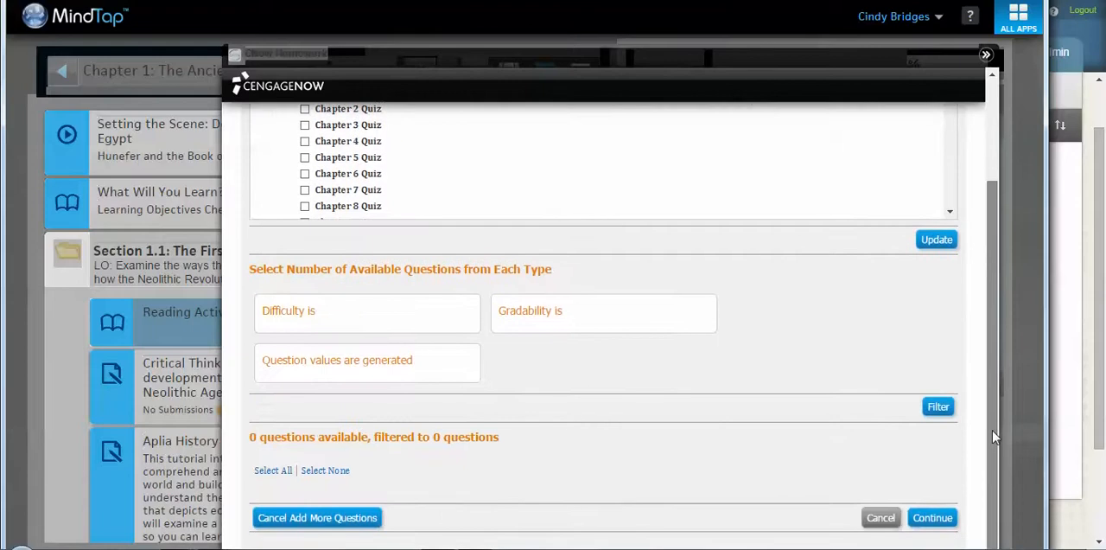
left_click(937, 240)
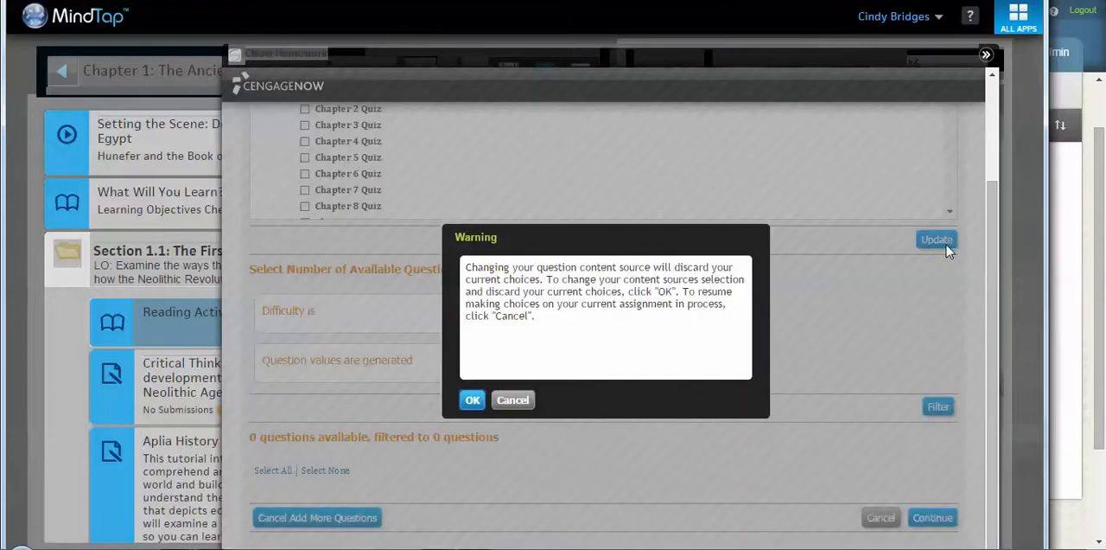
left_click(470, 399)
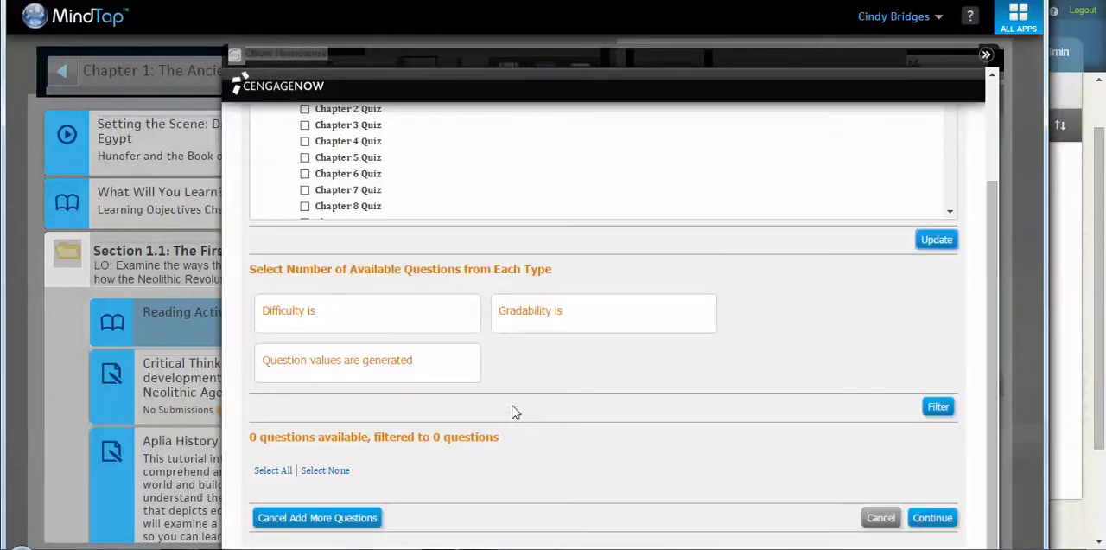
left_click(923, 518)
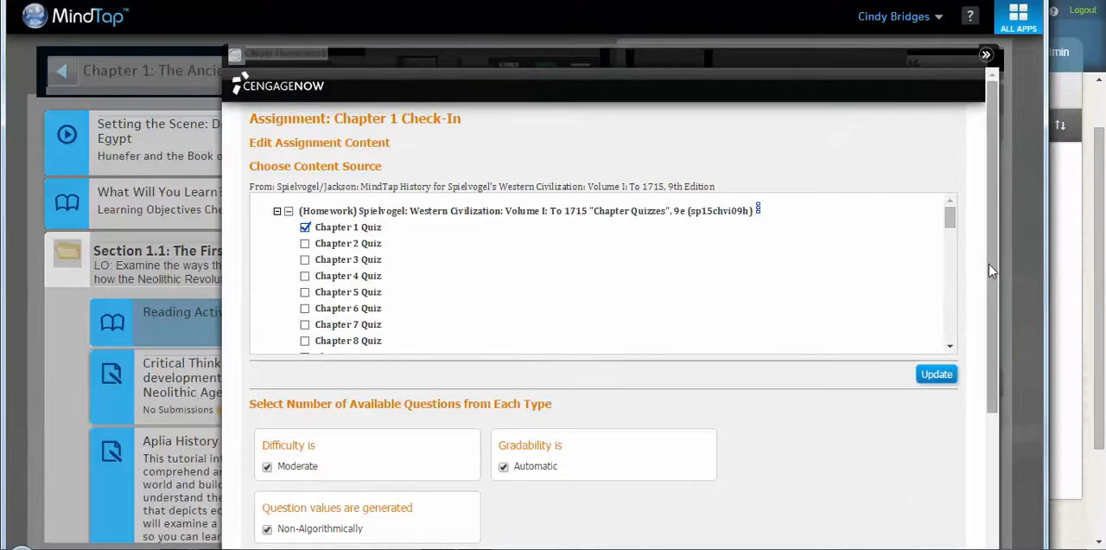
left_click_drag(989, 263, 1000, 434)
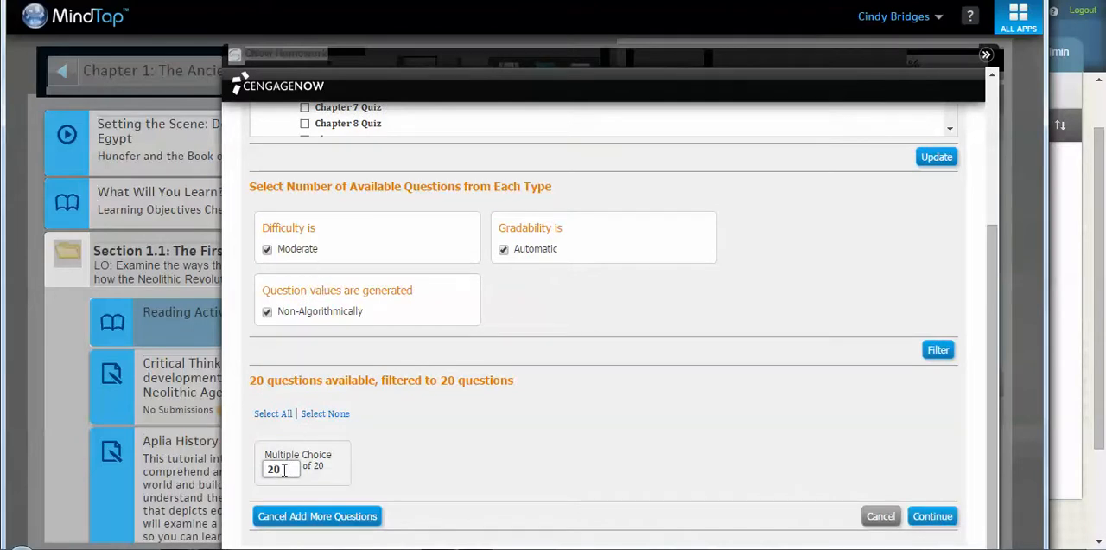
left_click(933, 517)
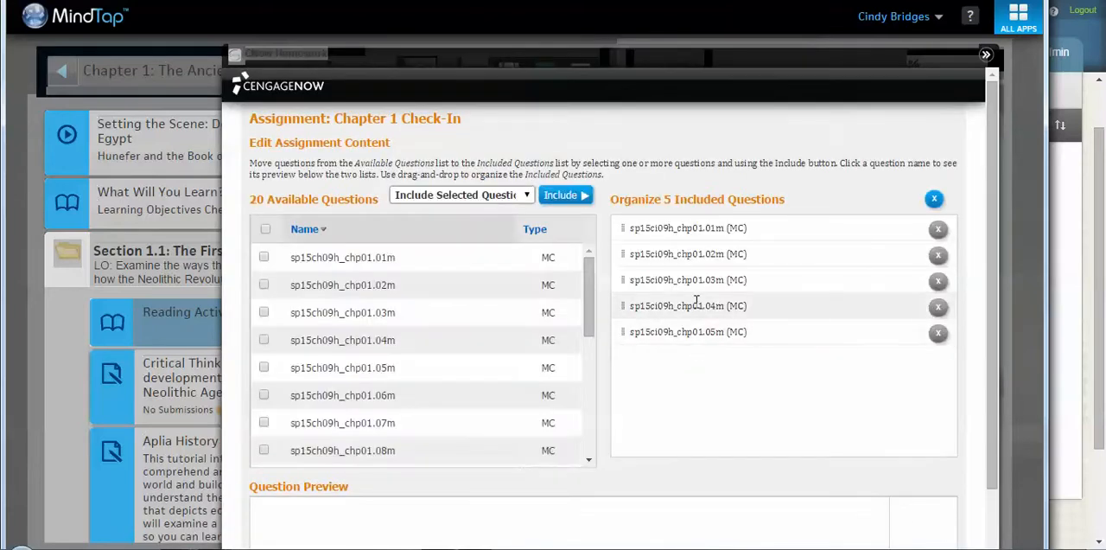
Step: Preview available question sp15ch09h_chp01.01m, include sp15ch09h_chp01.04m in the Chapter 1 Check-In, and finish editing the assignment content
left_click(423, 264)
left_click_drag(994, 331, 994, 432)
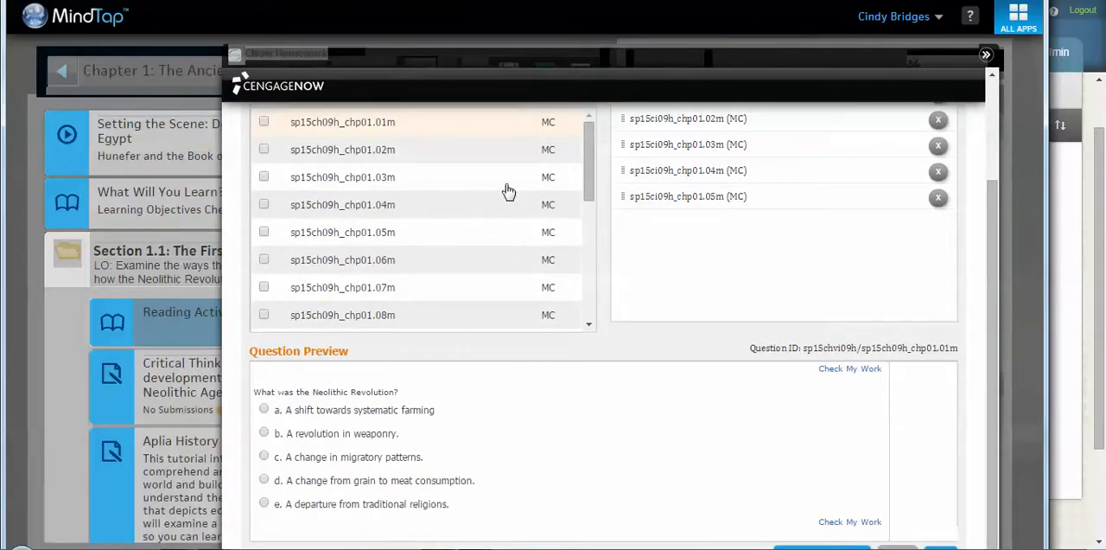
left_click(394, 204)
left_click(264, 204)
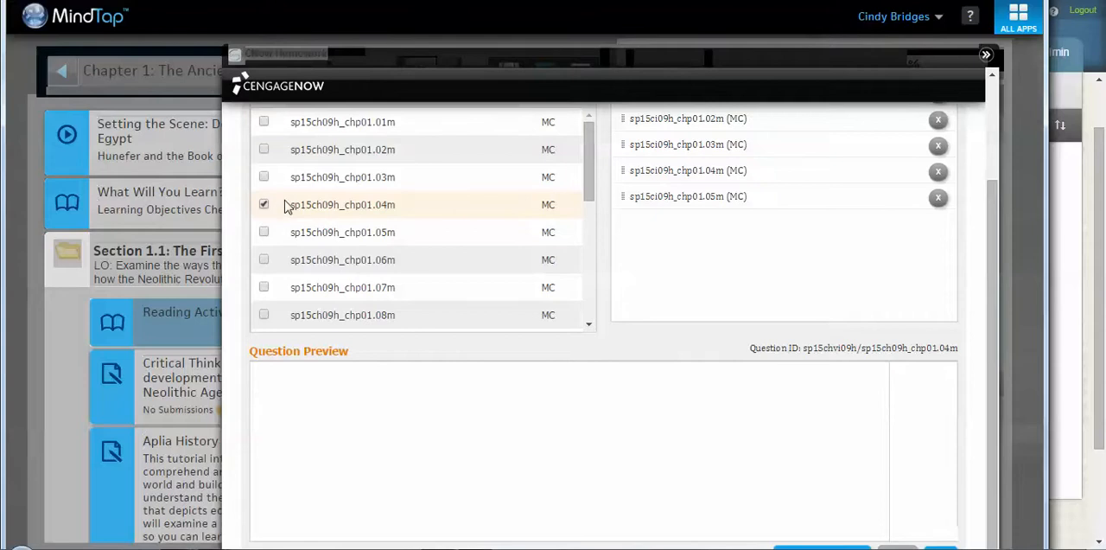
left_click_drag(993, 350, 986, 281)
left_click(587, 143)
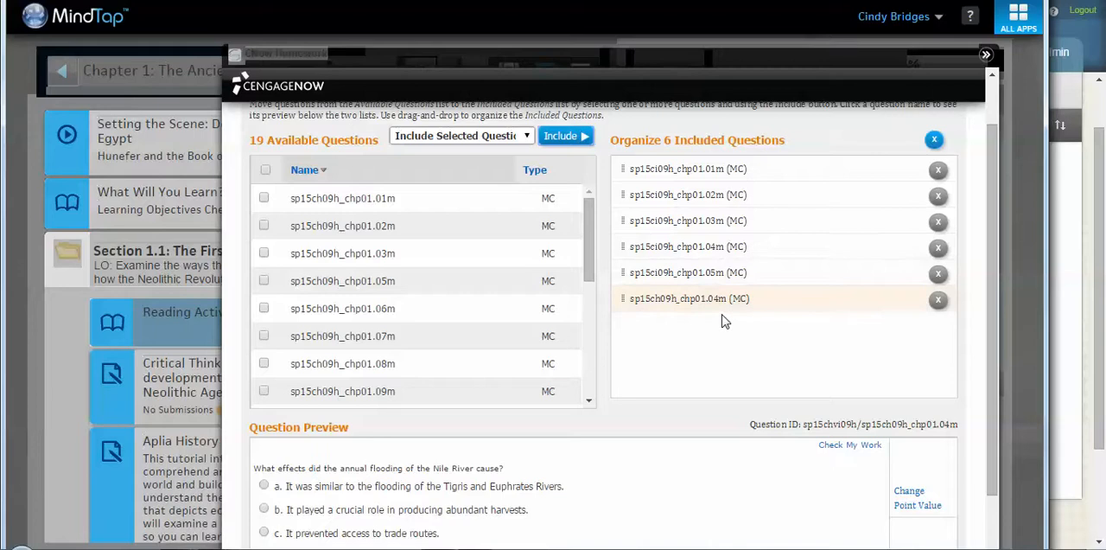
left_click_drag(994, 355, 1000, 491)
left_click(939, 546)
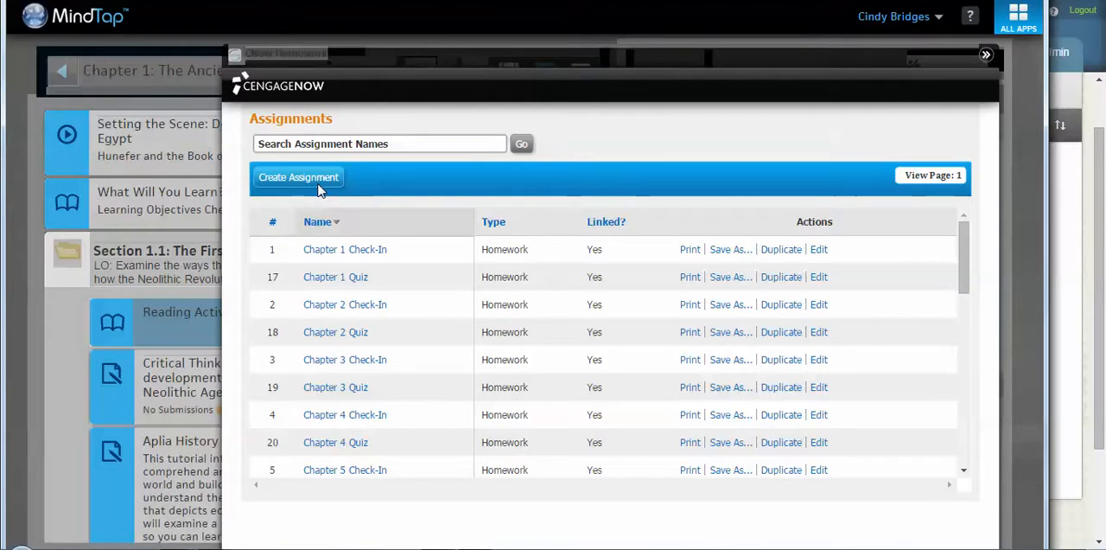
Step: Create a new assignment of type Test named "Demo test chapter 1" and continue to choosing its content source
left_click(317, 183)
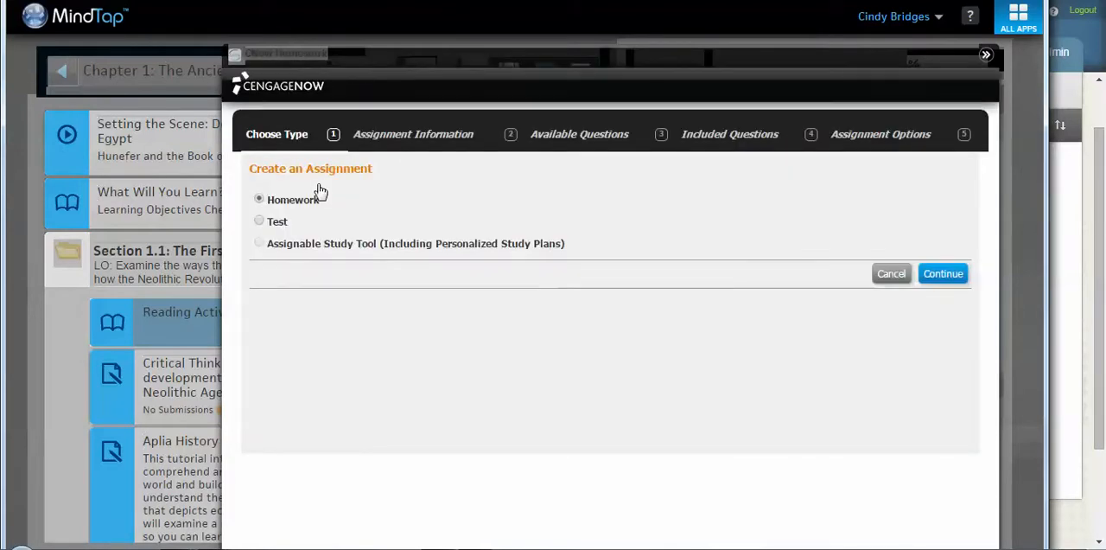
left_click(259, 222)
left_click(942, 274)
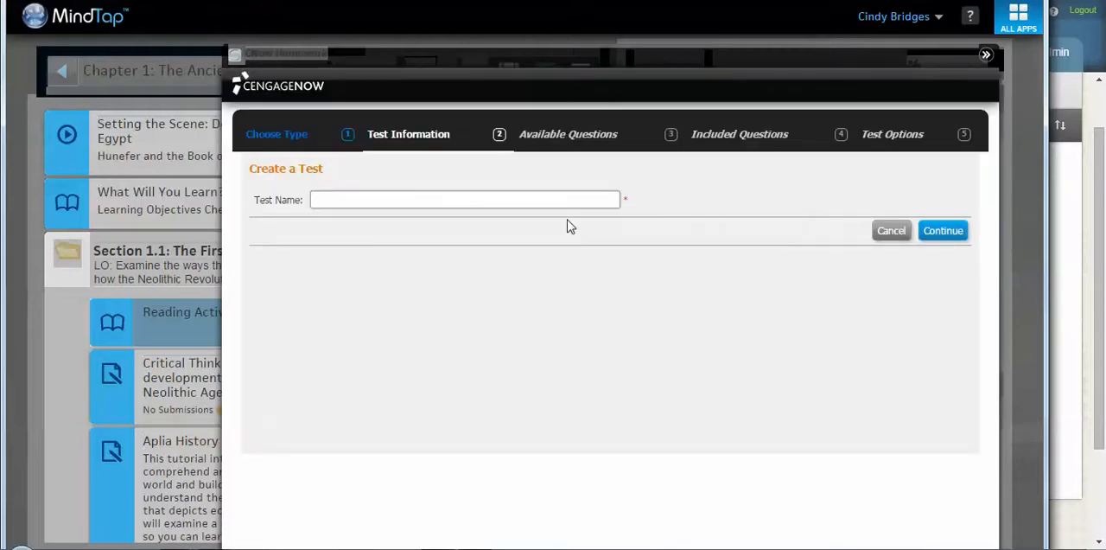
left_click(557, 198)
type("Demo test chapter 1")
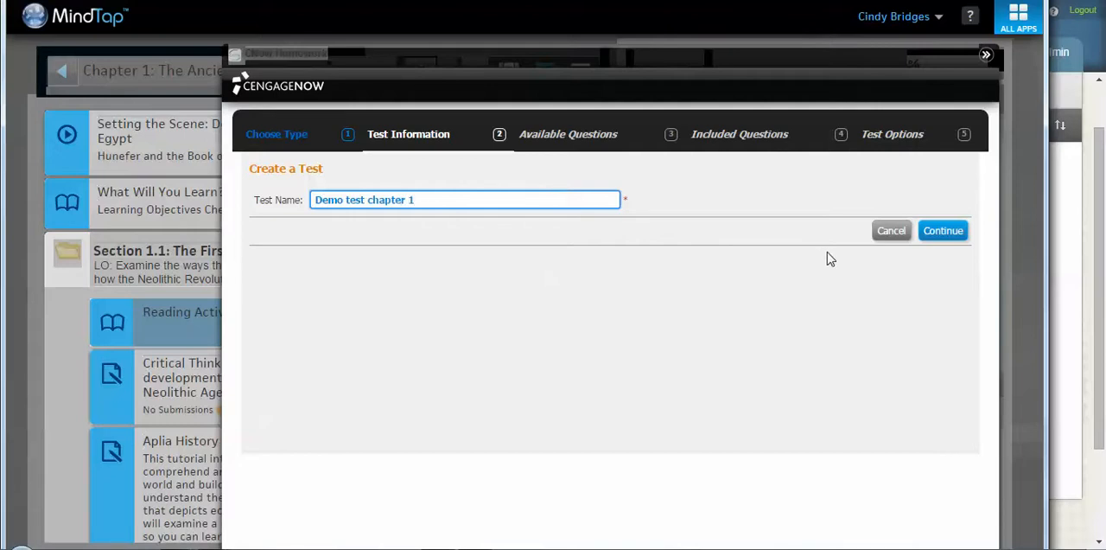
left_click(938, 235)
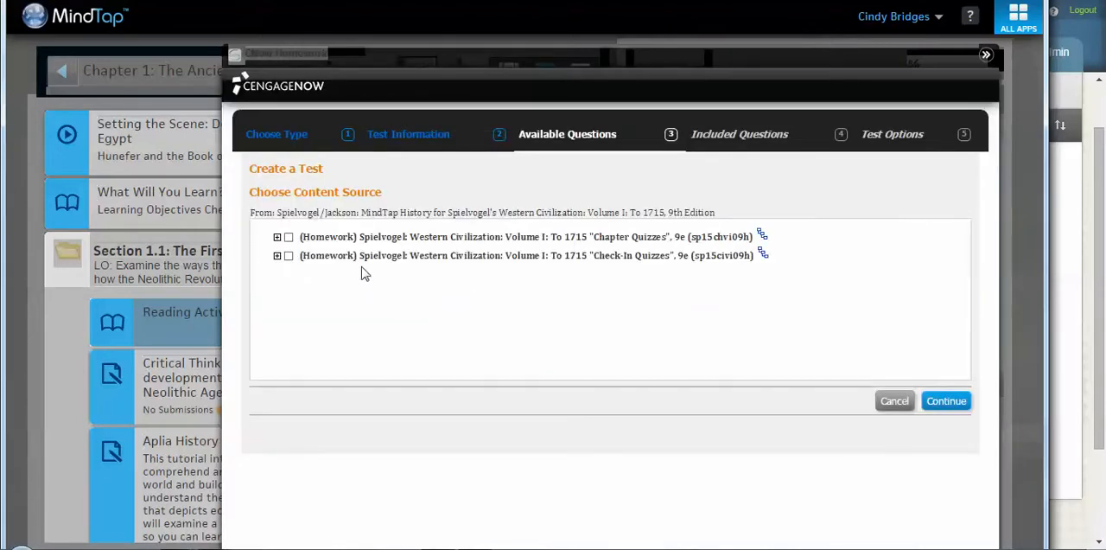
Step: Select Chapter 1 Quiz and Chapter 1 Check-In as content sources for the test and continue
left_click(276, 237)
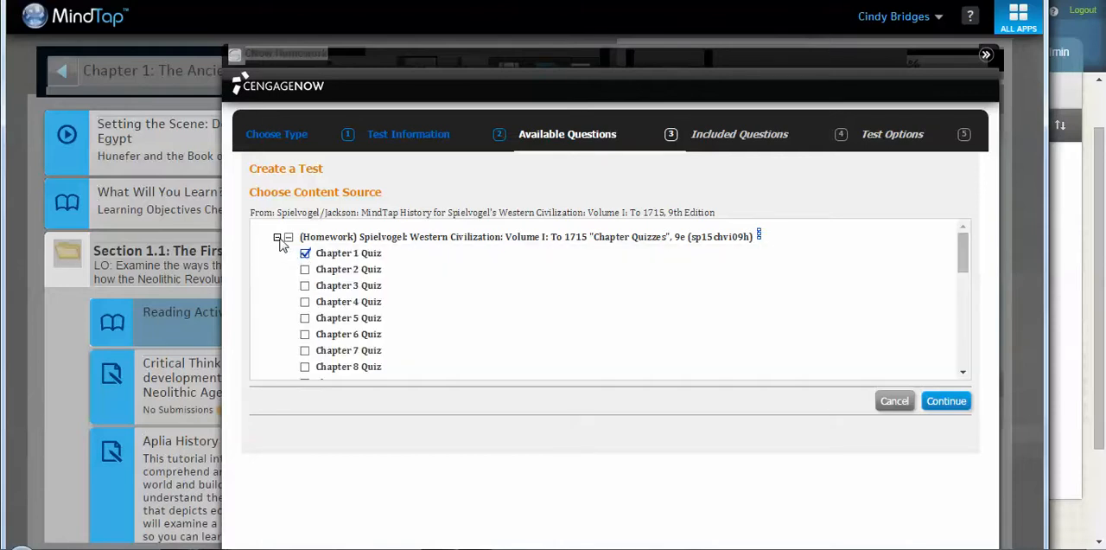
left_click(276, 237)
left_click(276, 256)
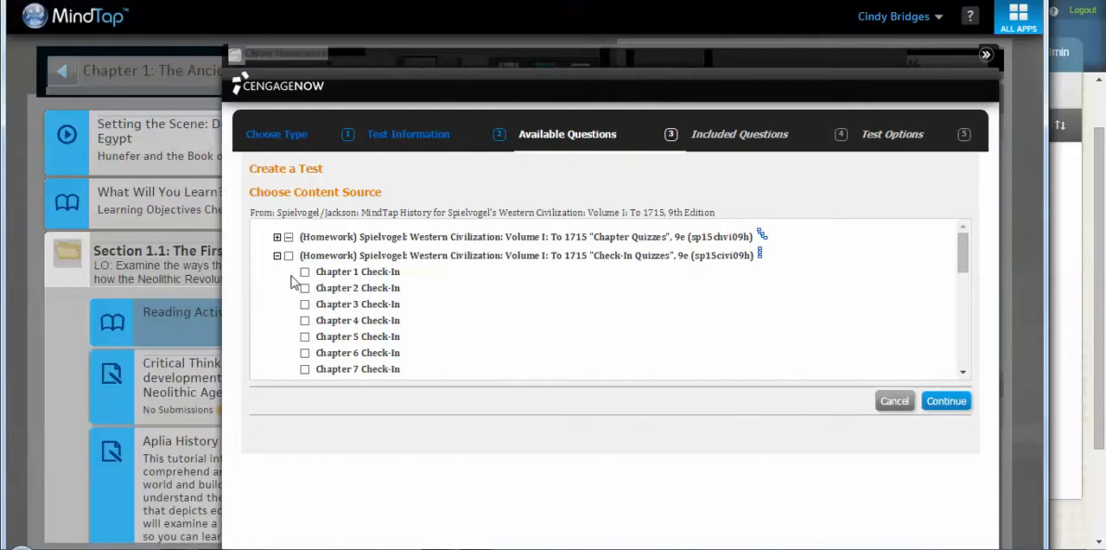
left_click(947, 402)
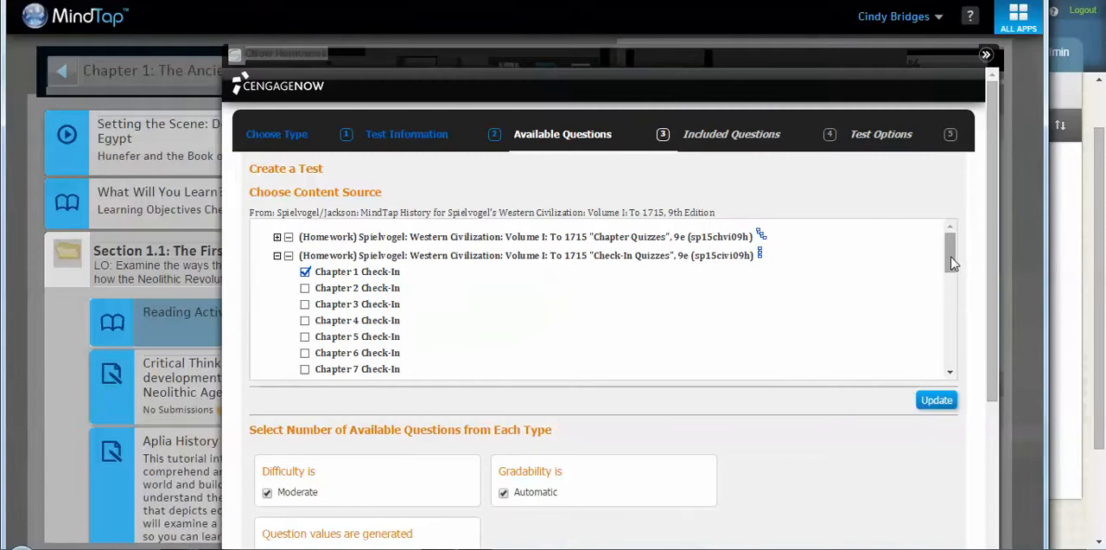
Step: Set the number of multiple choice questions to 15 and continue to choosing the included questions
scroll(993, 276, "down", 1)
scroll(1004, 392, "down", 3)
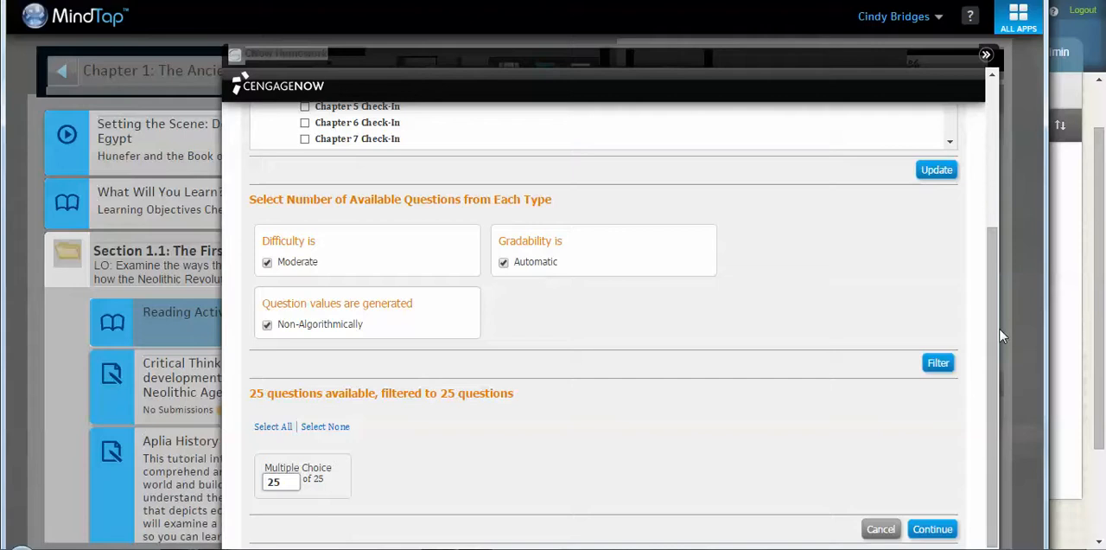
scroll(993, 398, "down", 1)
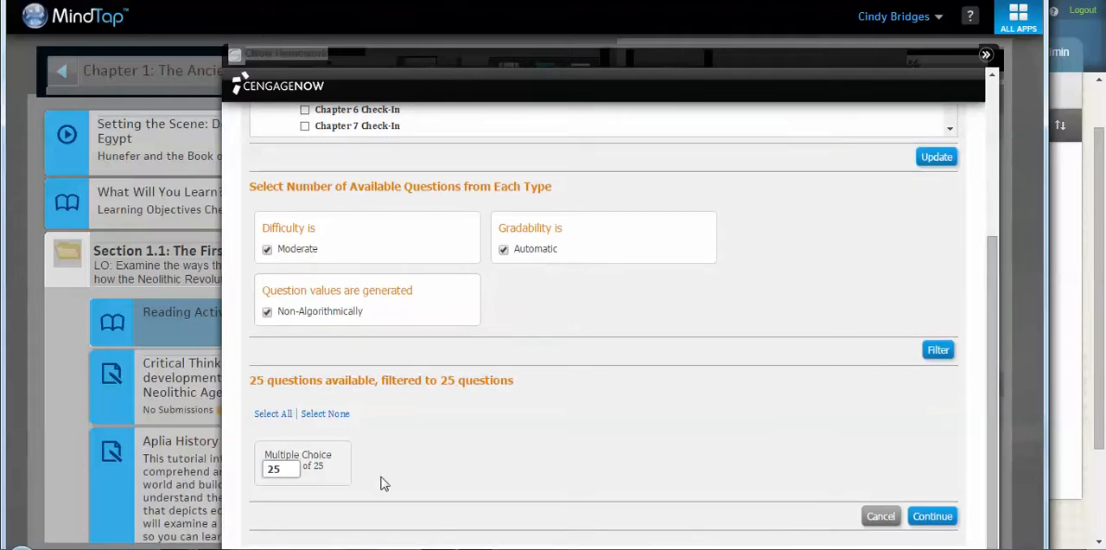
left_click(282, 467)
left_click_drag(292, 469, 255, 479)
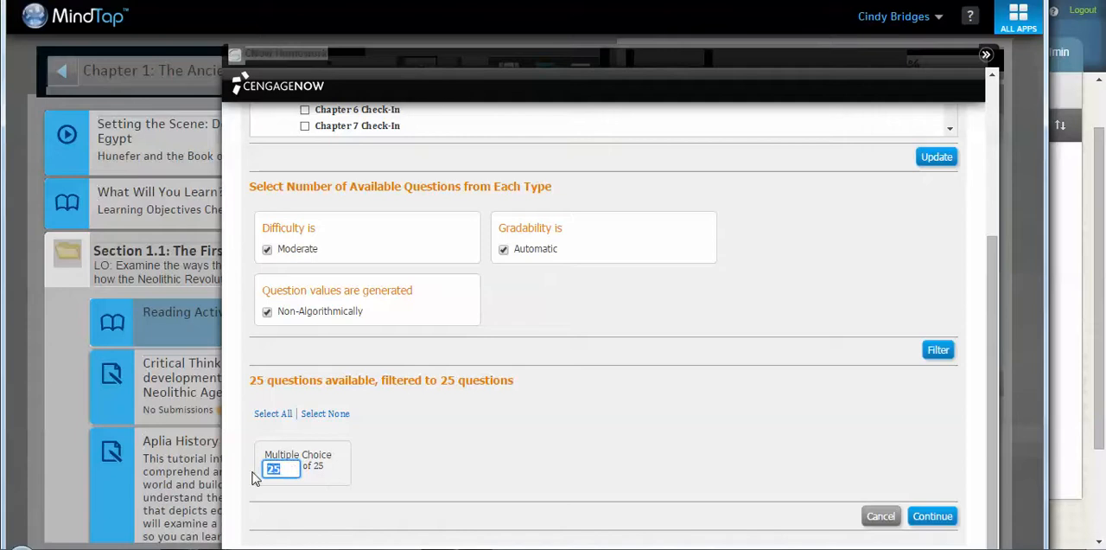
left_click(370, 481)
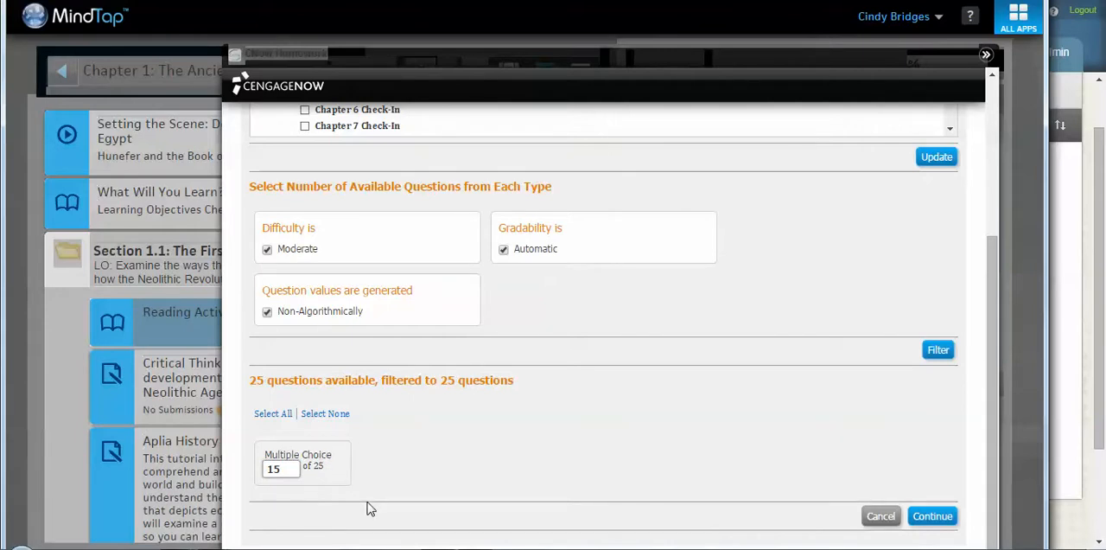
left_click(930, 517)
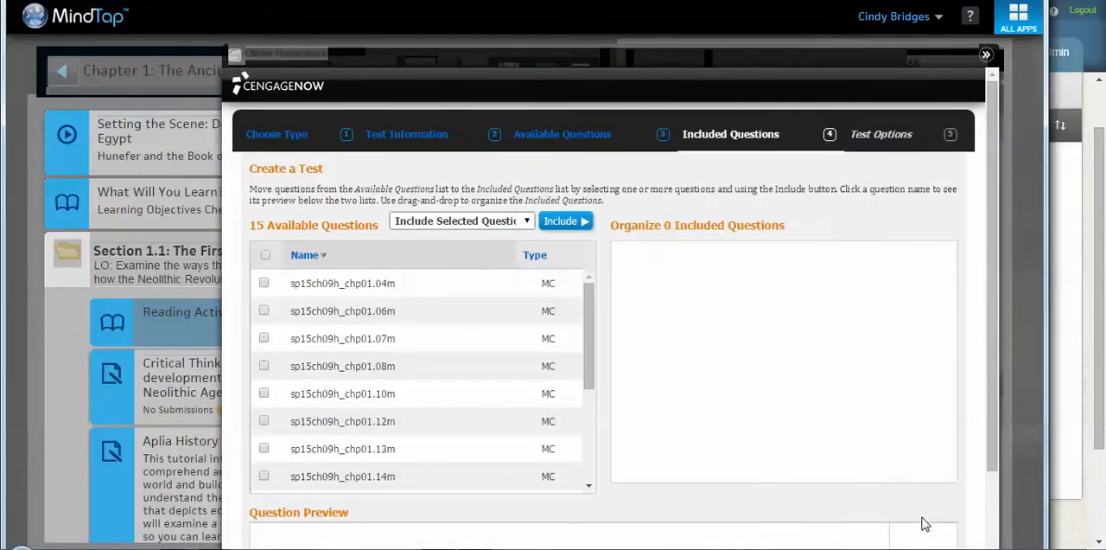
Step: Preview question sp15ch09h_chp01.04m, include it in the test, and continue to the test options
left_click(435, 288)
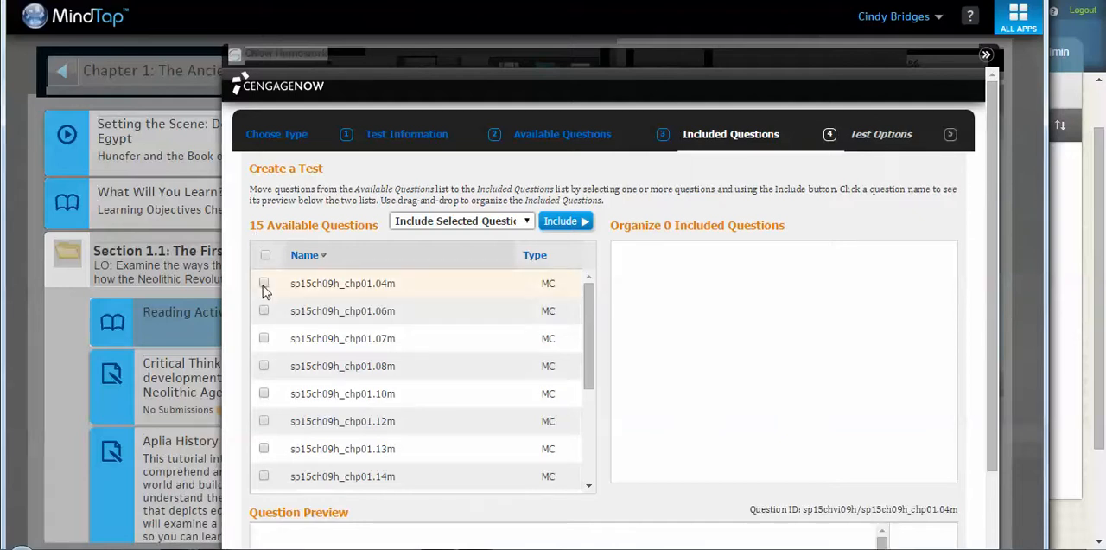
left_click(564, 222)
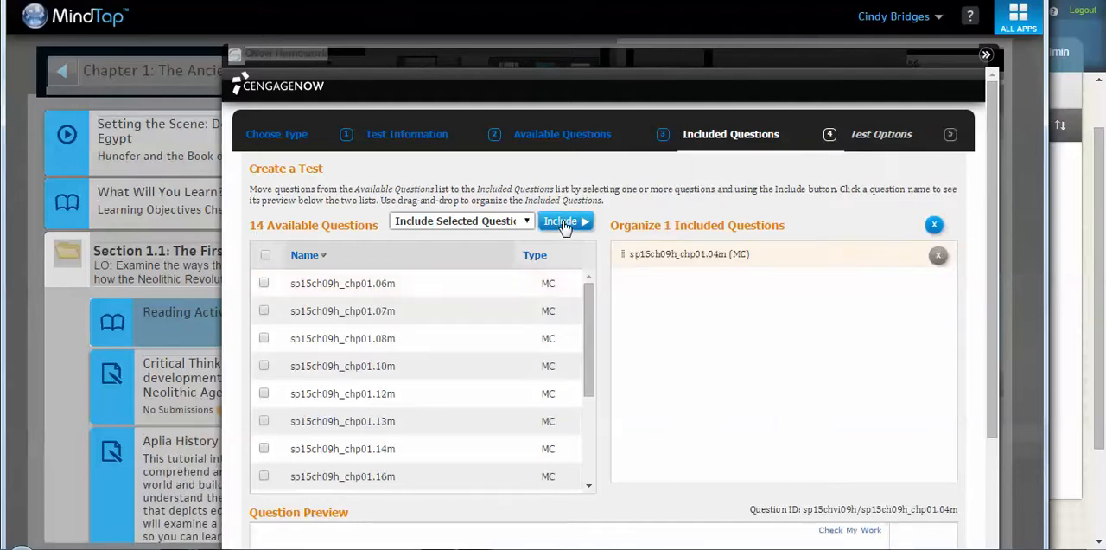
left_click_drag(994, 290, 1005, 415)
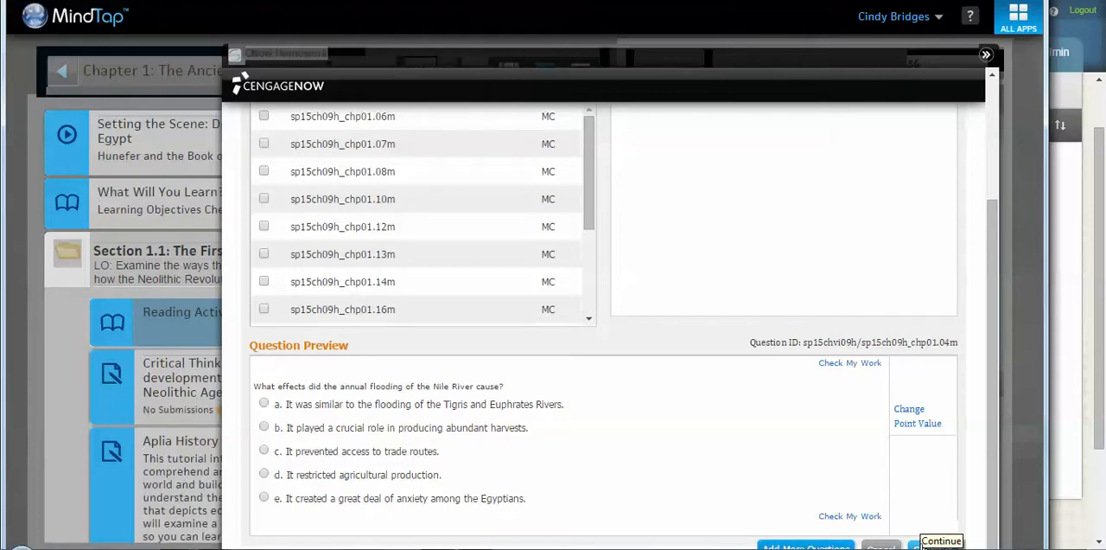
left_click(921, 544)
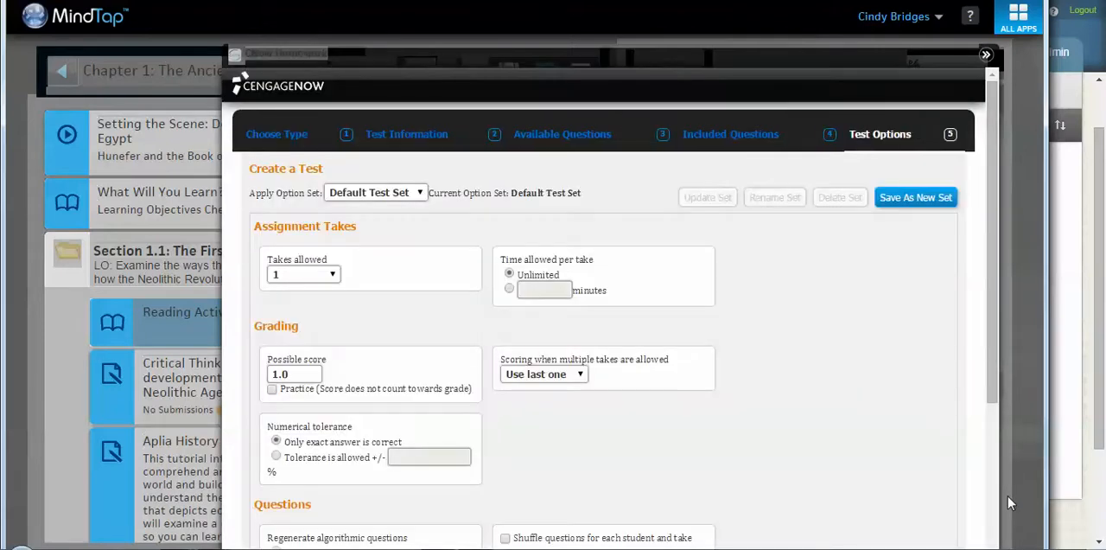
Step: Keep unlimited time per take, allow 3 takes, score multiple takes with "Use best one", and finish creating the test
left_click_drag(990, 341, 993, 378)
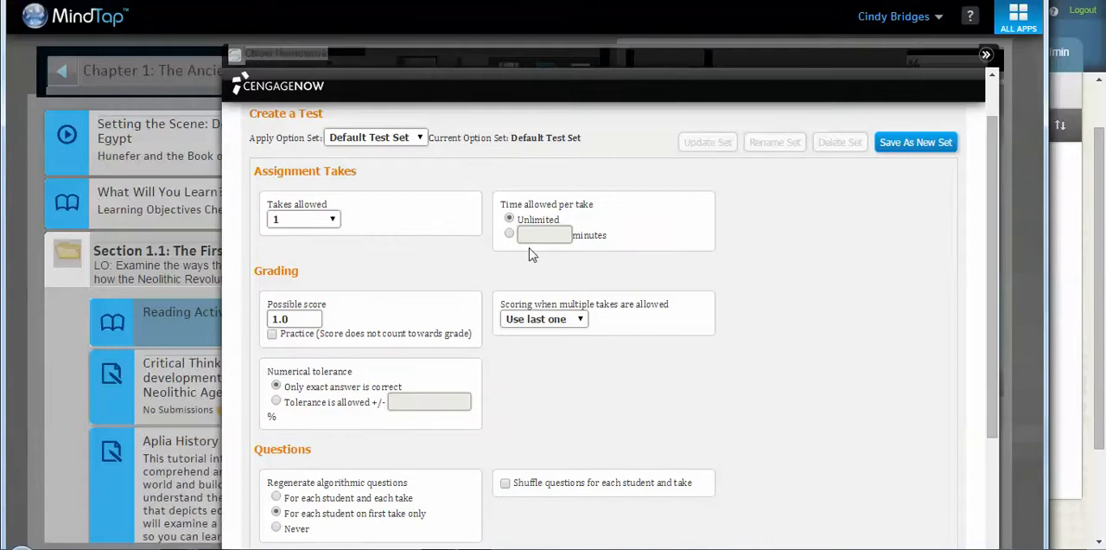
left_click(509, 233)
left_click(509, 219)
left_click(311, 220)
left_click(310, 285)
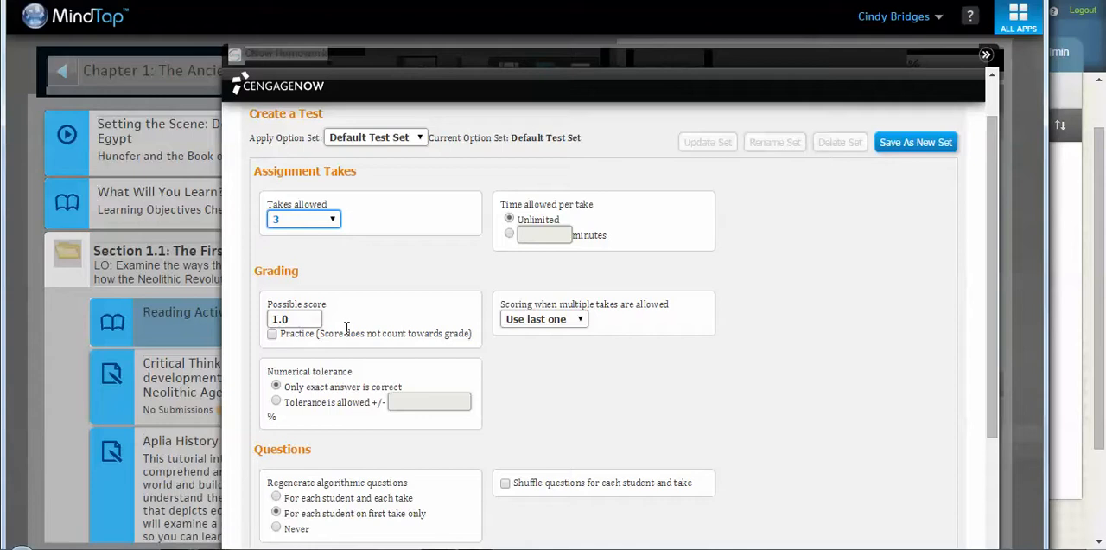
left_click(542, 321)
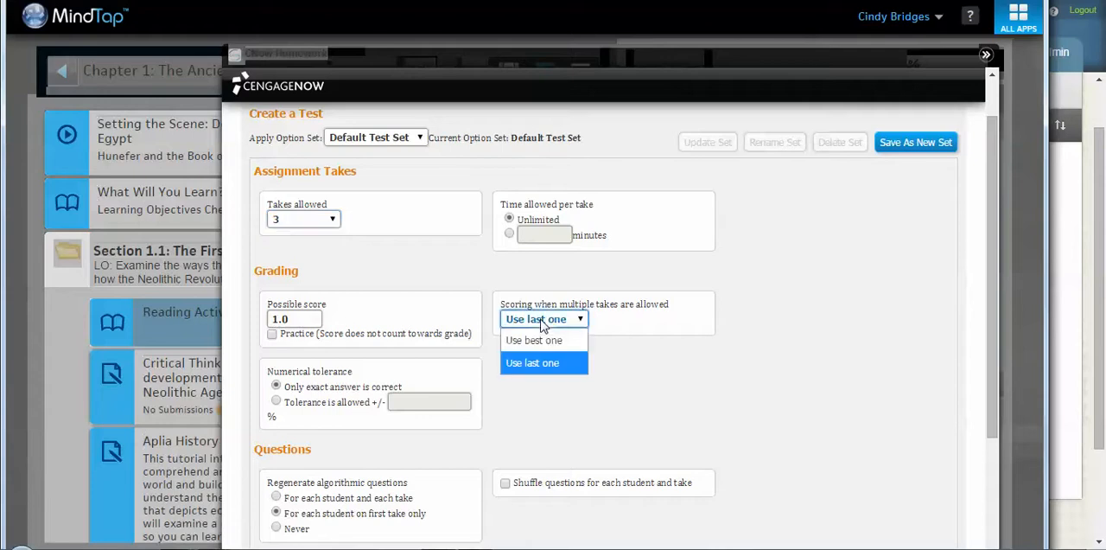
left_click(550, 341)
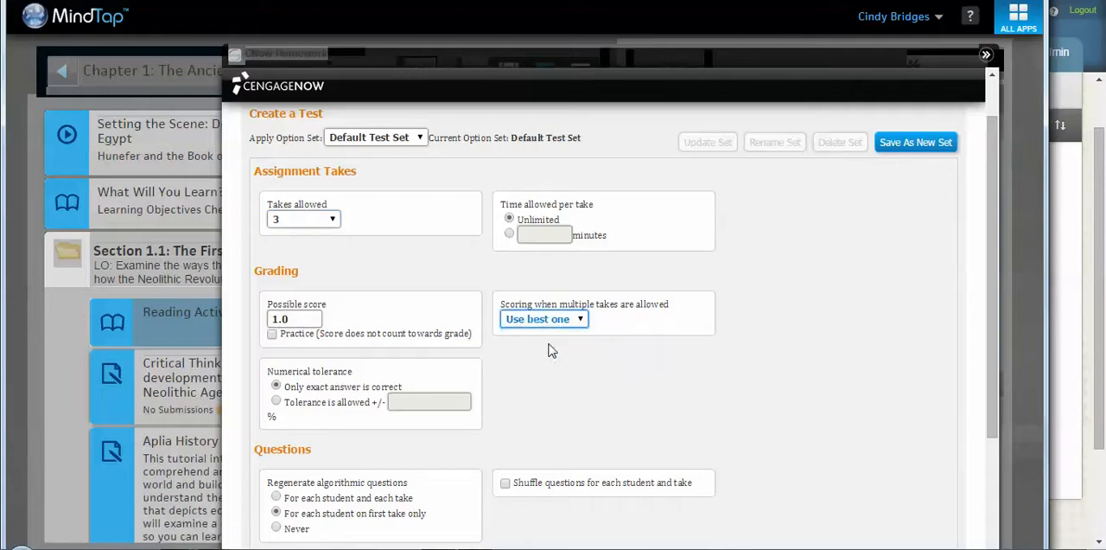
left_click_drag(996, 285, 997, 430)
left_click(942, 516)
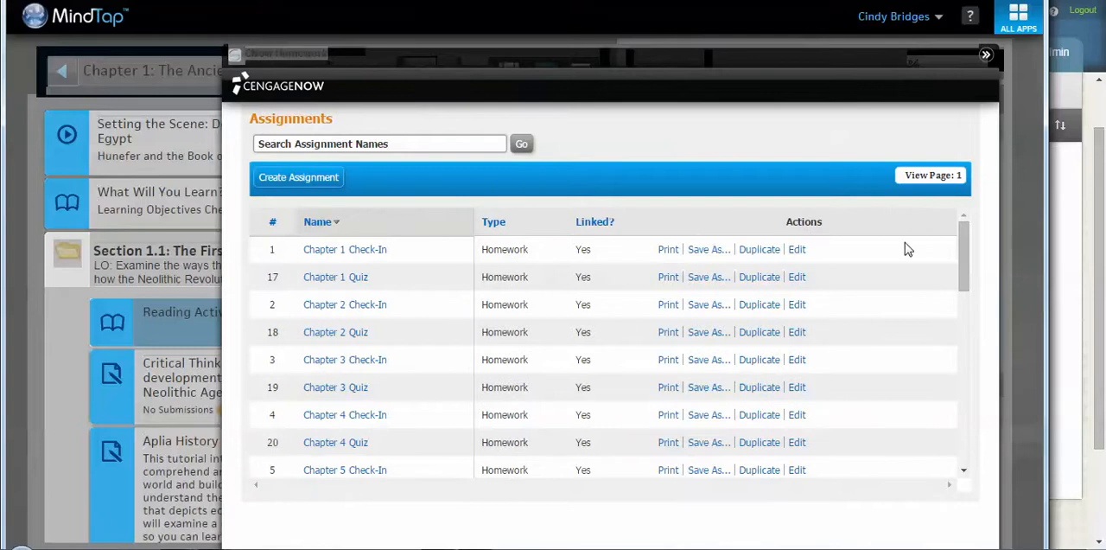
Step: Close the CNow Homework app, open Section 1.1: The First Humans, and start adding a CNow Homework Activity there
left_click(985, 54)
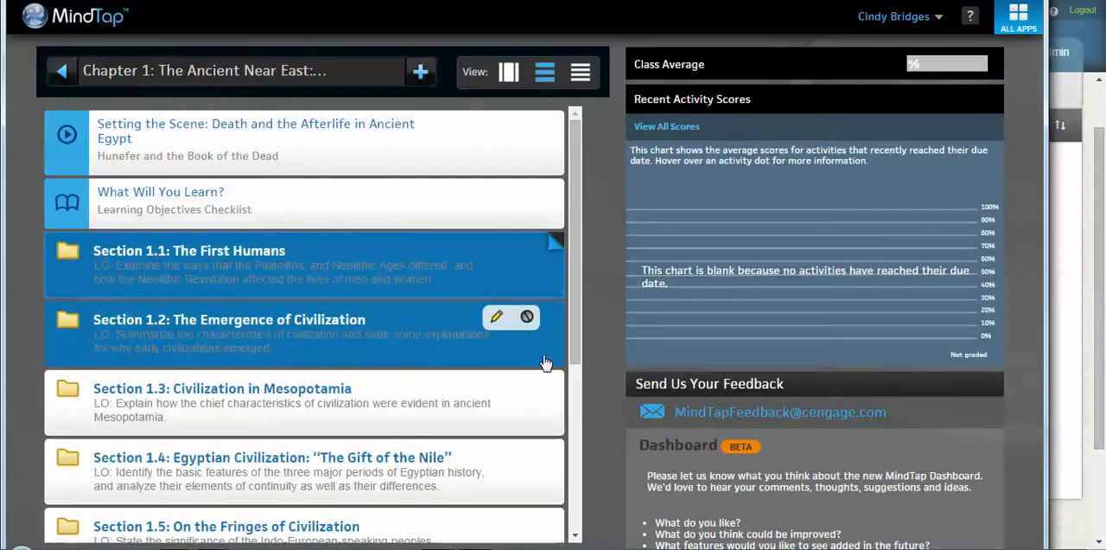
left_click(393, 249)
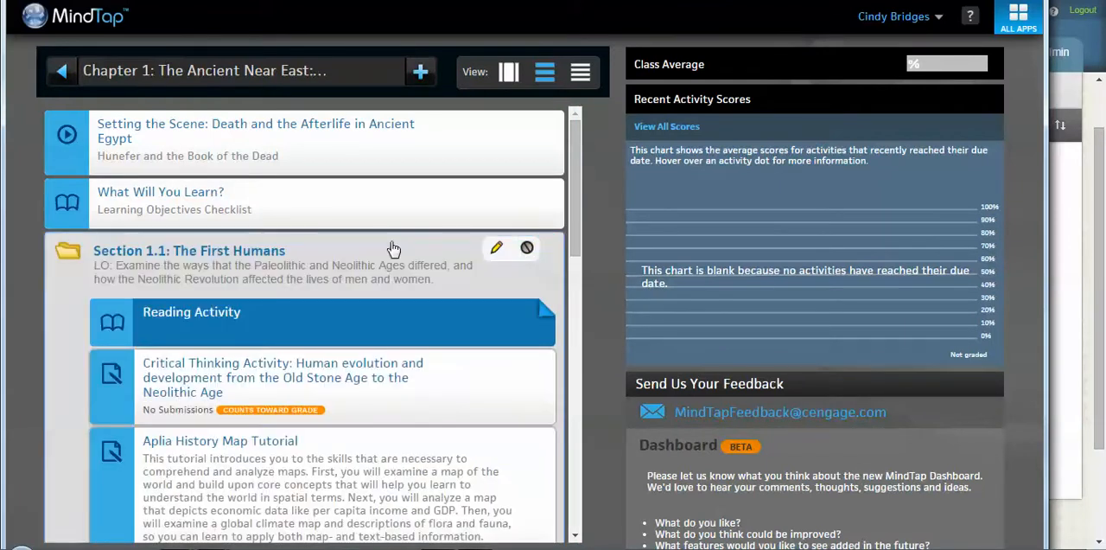
left_click_drag(578, 246, 574, 281)
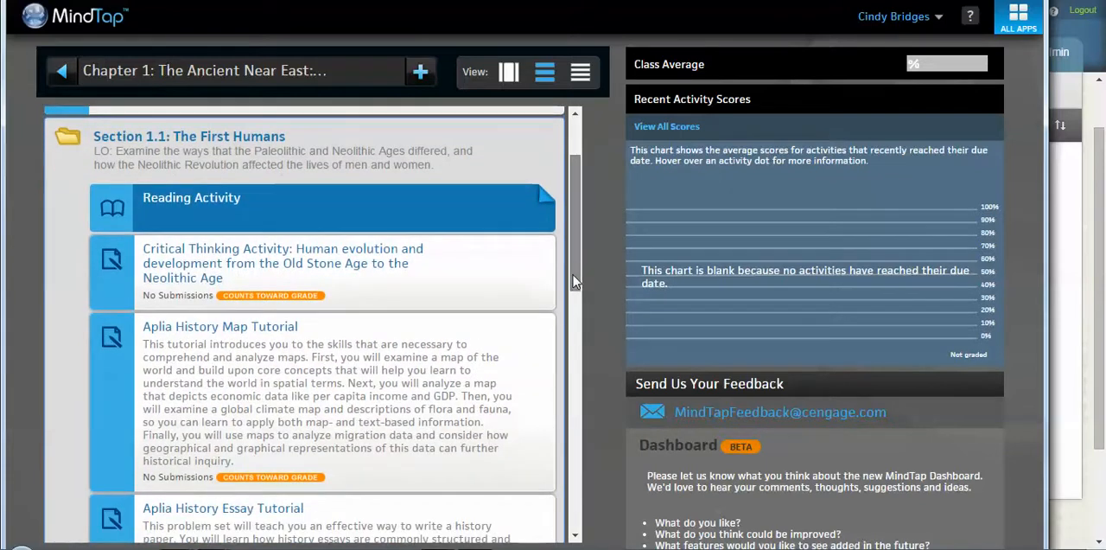
mouse_move(436, 191)
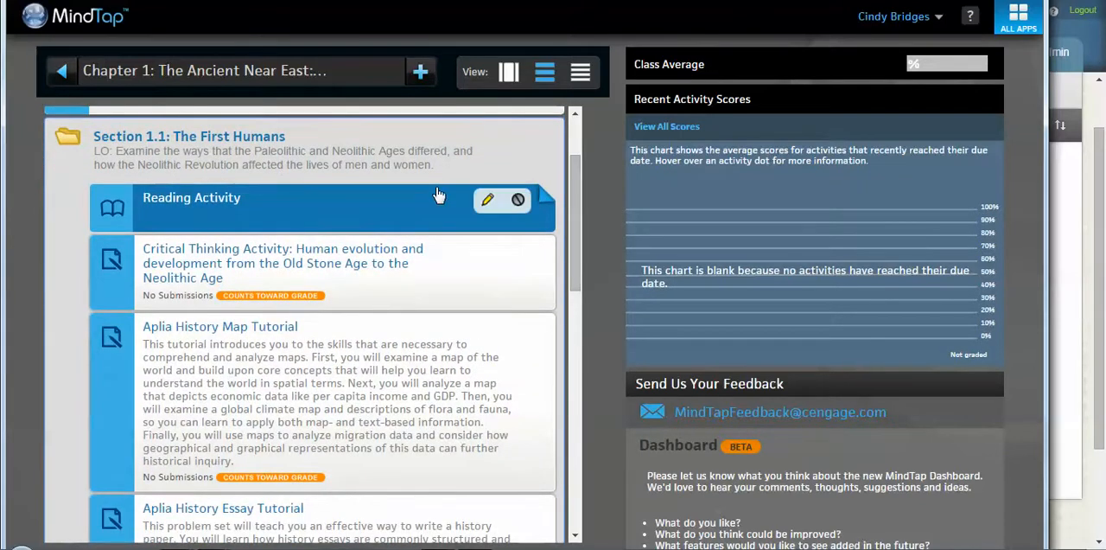
left_click(421, 76)
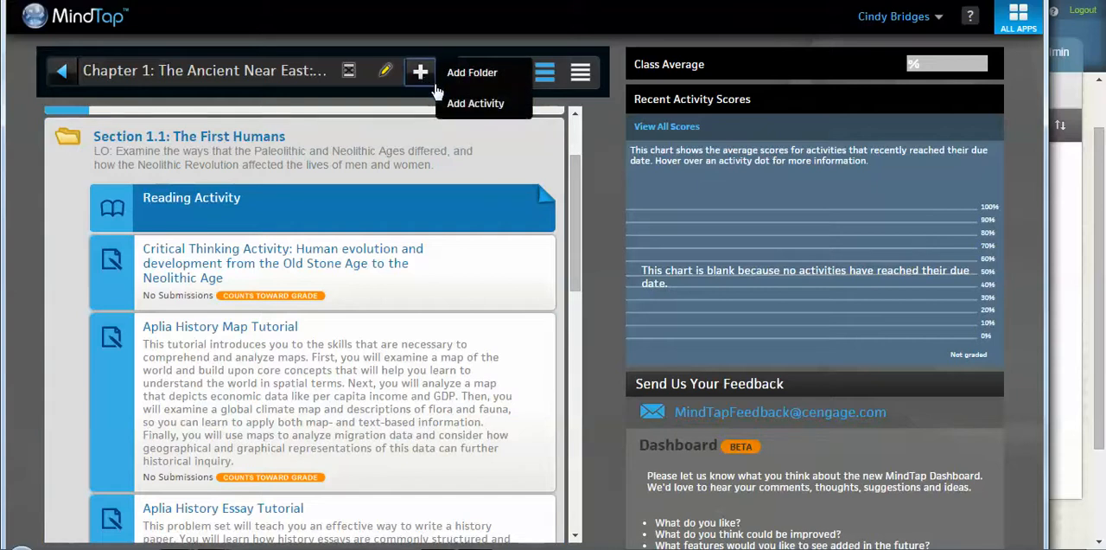
left_click(448, 102)
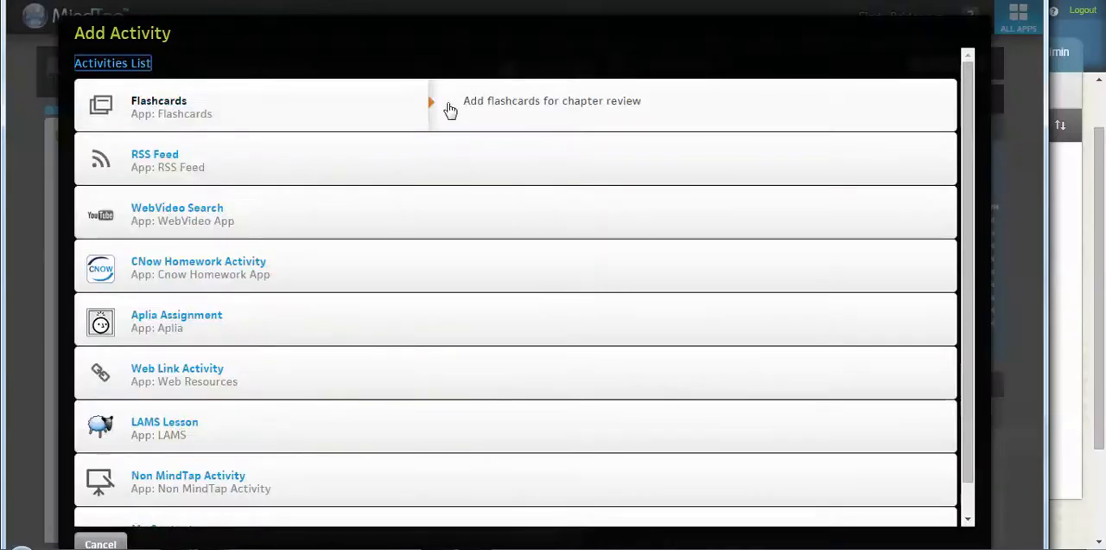
left_click(295, 272)
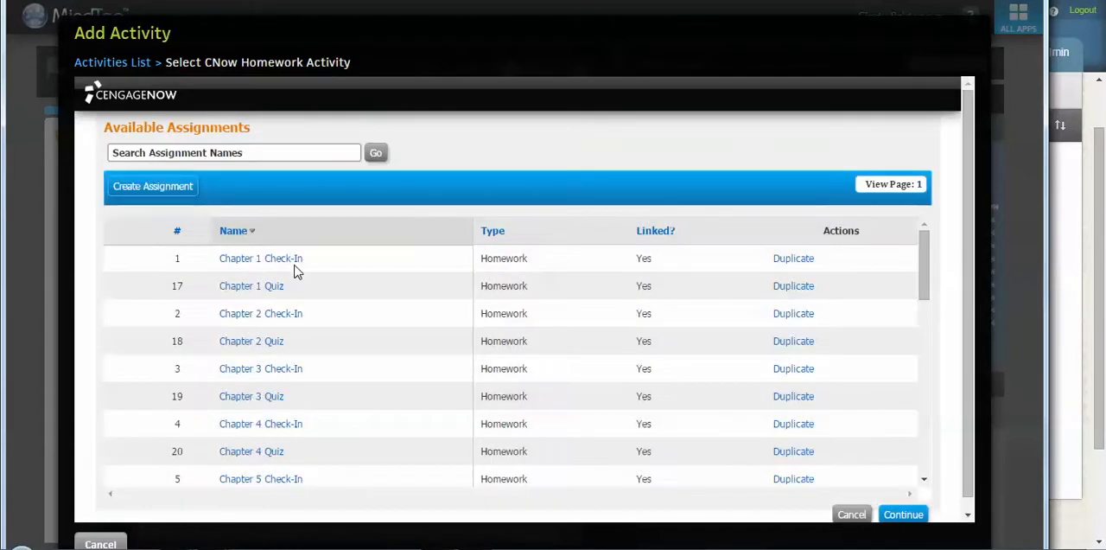
Step: Search the available assignments for "demo", select Demo test chapter 1, and continue to its test options
left_click(273, 151)
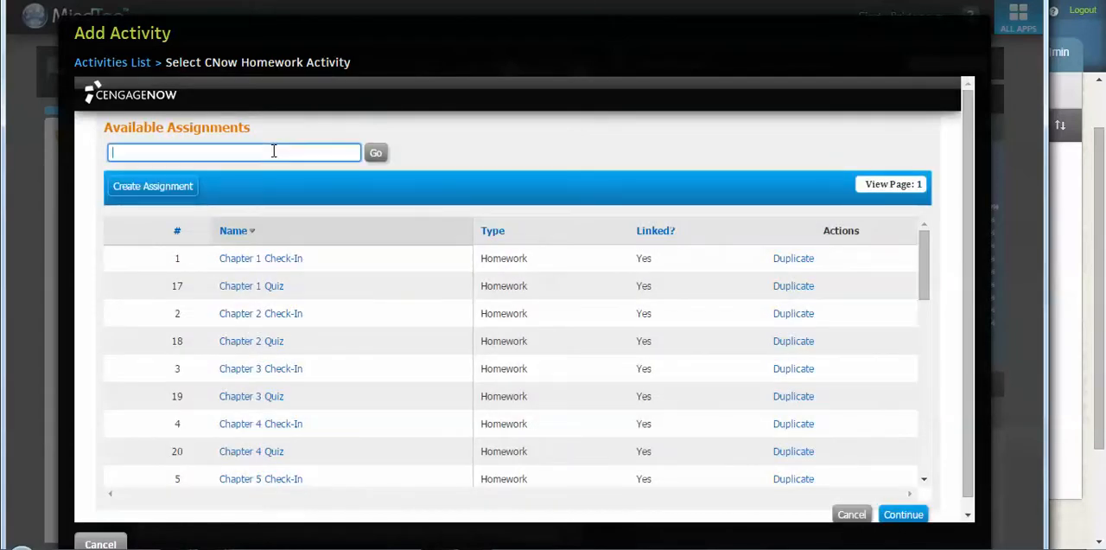
type("demo")
left_click(371, 163)
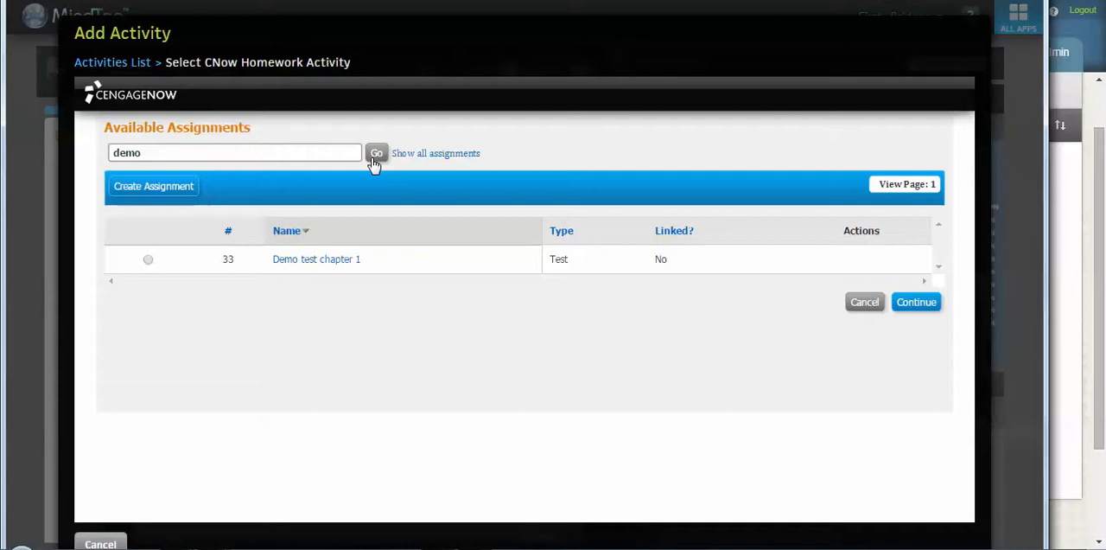
left_click(147, 259)
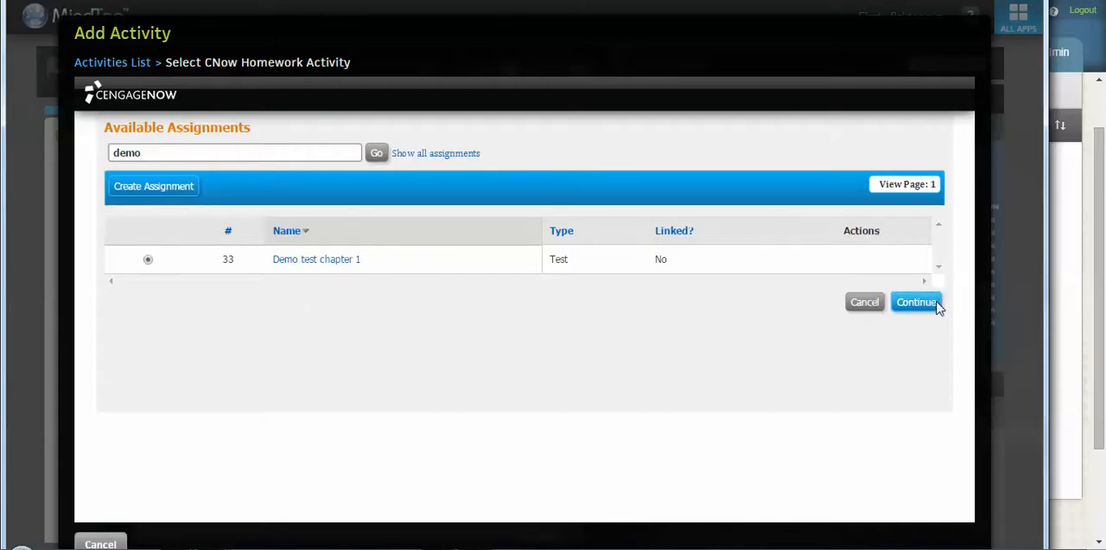
left_click(916, 302)
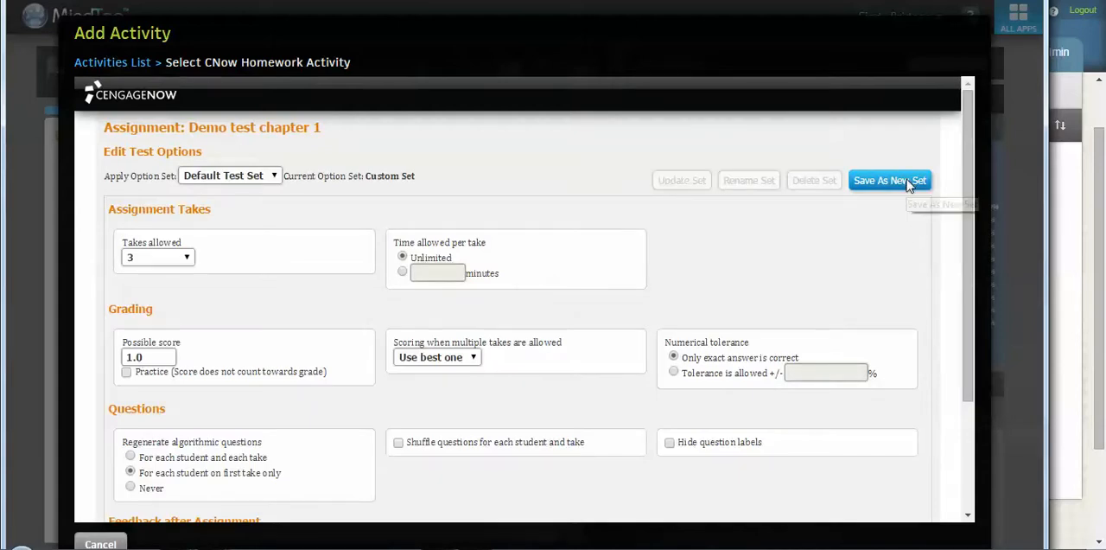
Step: Save the current test options as a new set named "Demo test 1" and continue to the activity settings
left_click(909, 182)
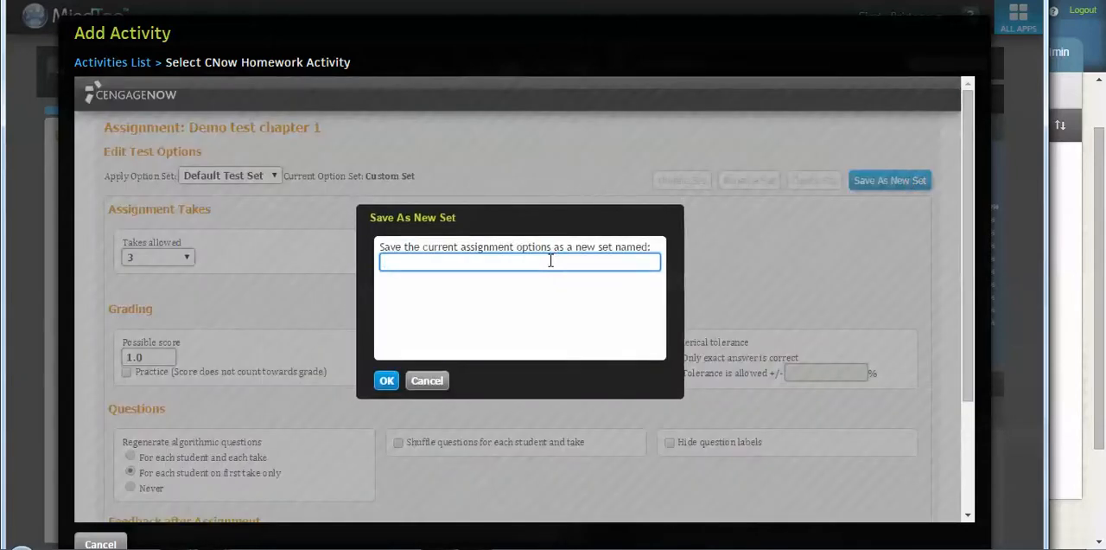
type("Demo test 1")
left_click(388, 380)
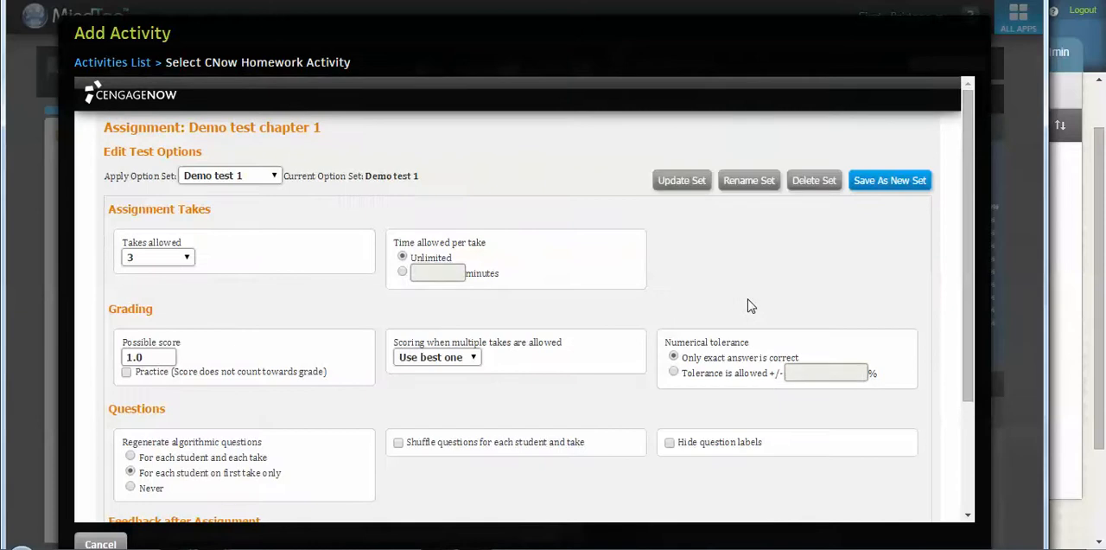
left_click_drag(968, 246, 979, 410)
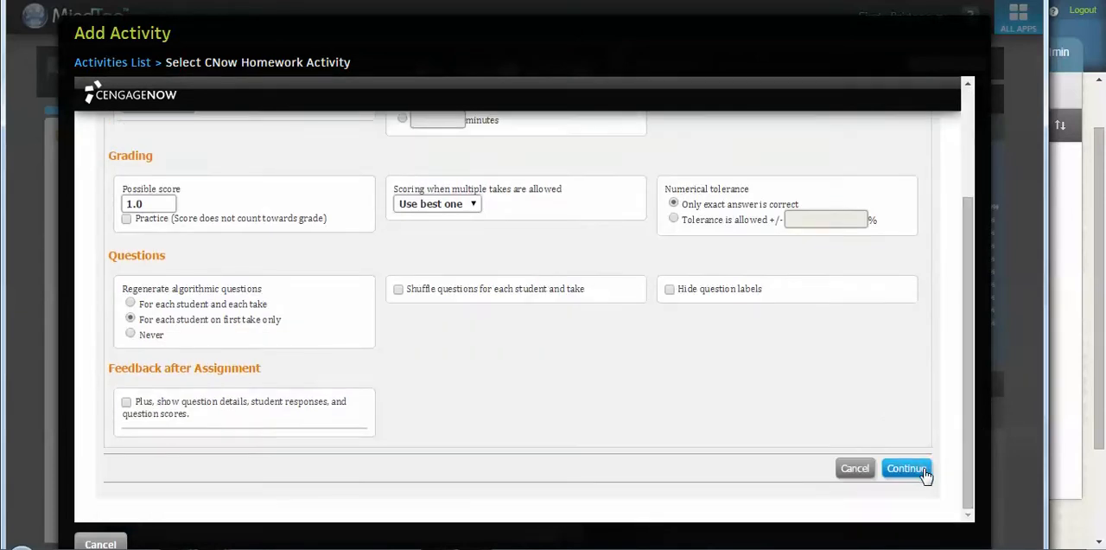
left_click(903, 471)
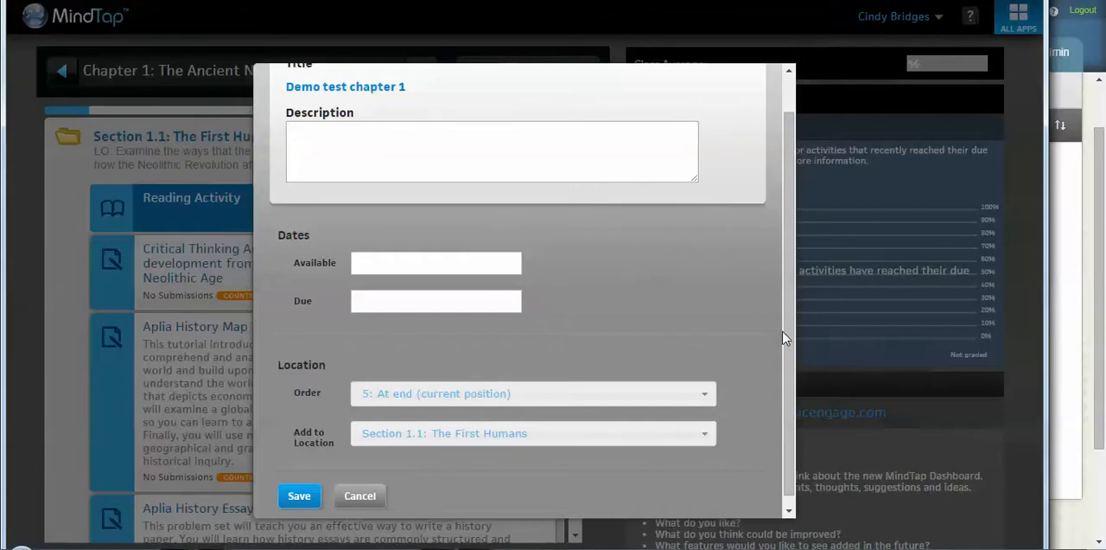
Step: Choose Section 1.1: The First Humans as the location for the Demo test chapter 1 activity
left_click_drag(788, 322, 795, 358)
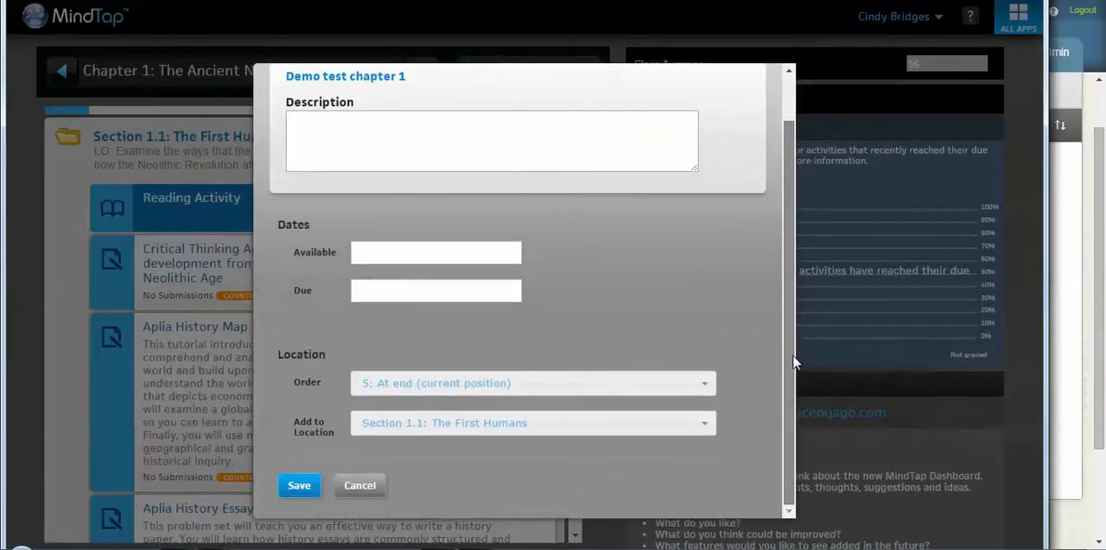
left_click(415, 432)
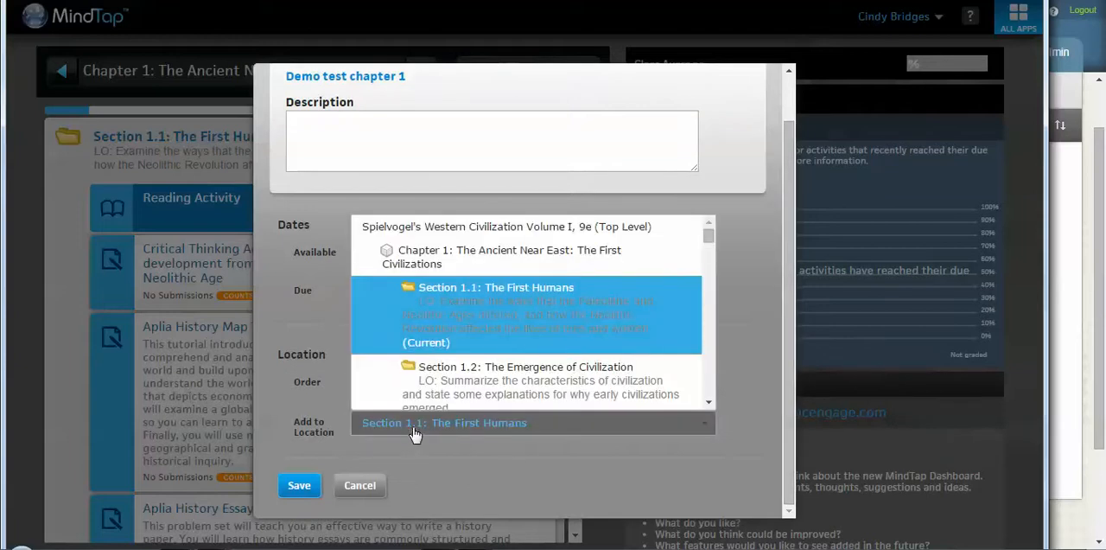
left_click(440, 306)
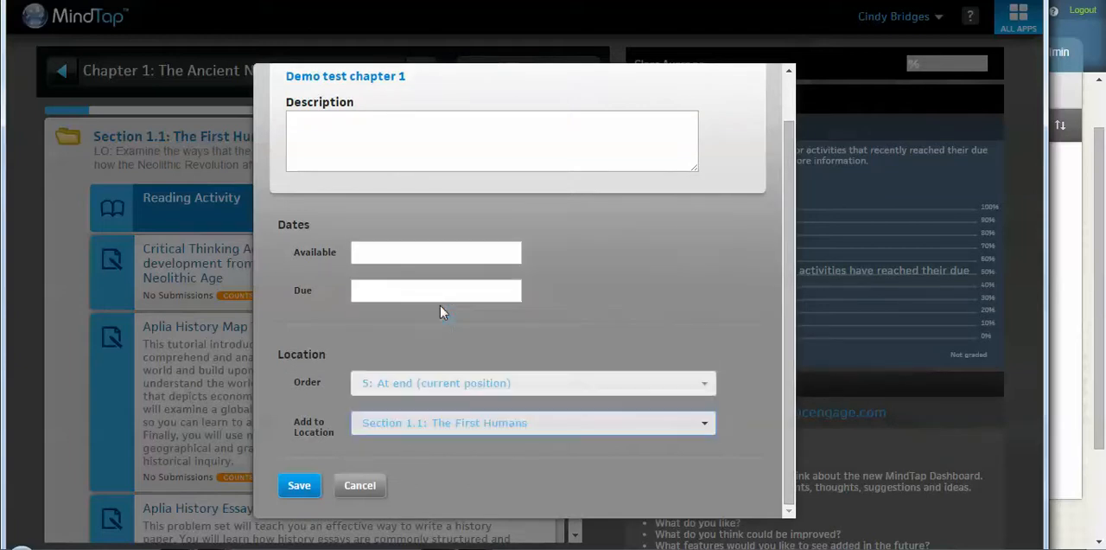
Step: Order the Demo test chapter 1 activity before the Critical Thinking Activity on human evolution, save it, and dismiss the notification
left_click(446, 390)
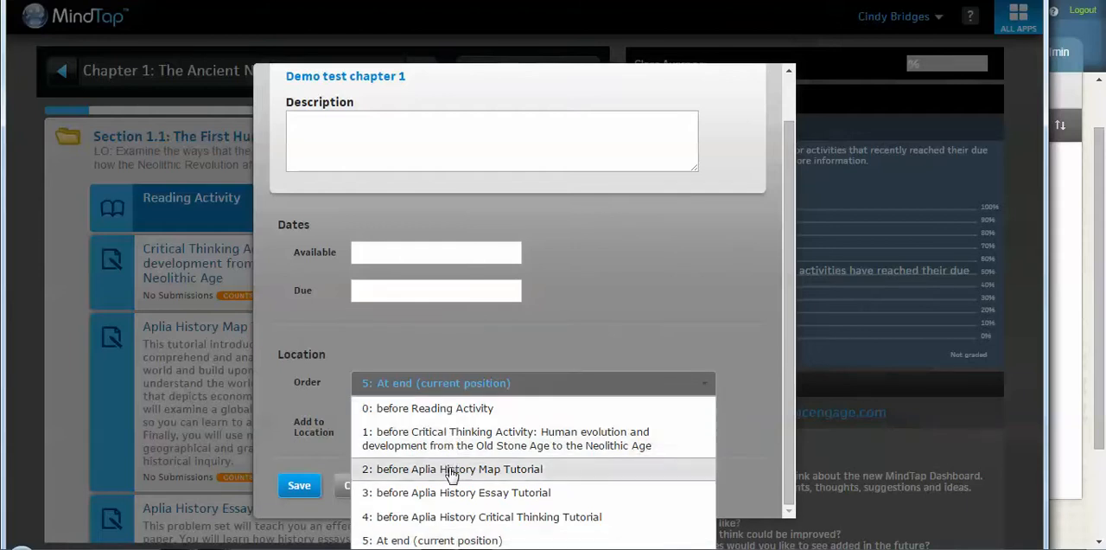
left_click(449, 440)
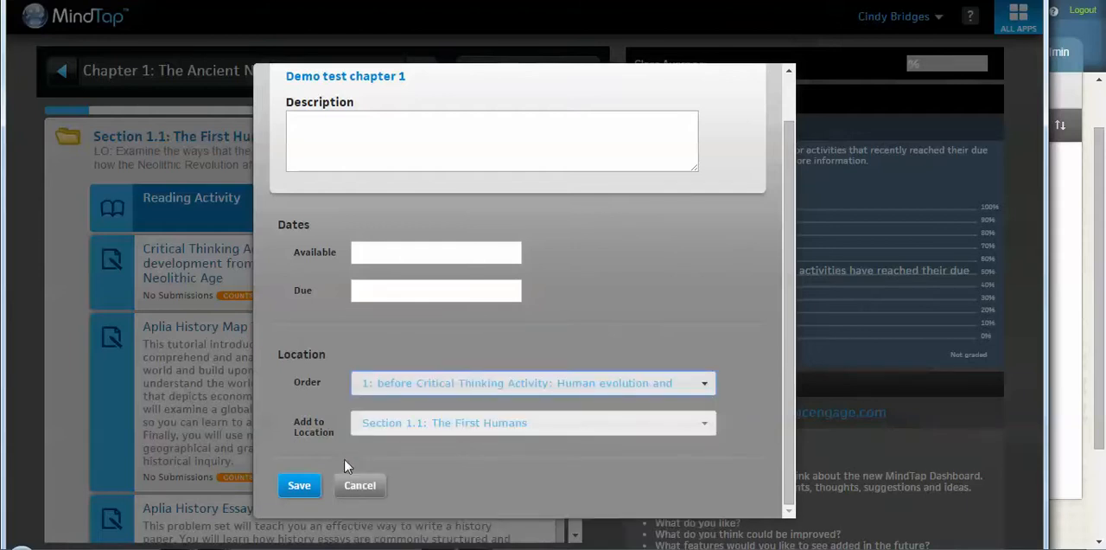
left_click(300, 486)
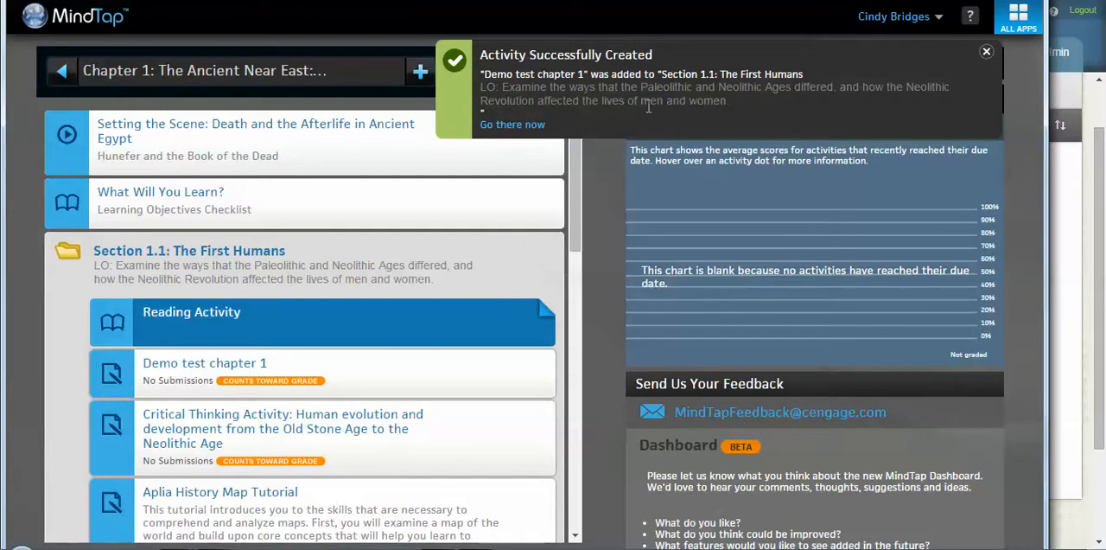
left_click(986, 51)
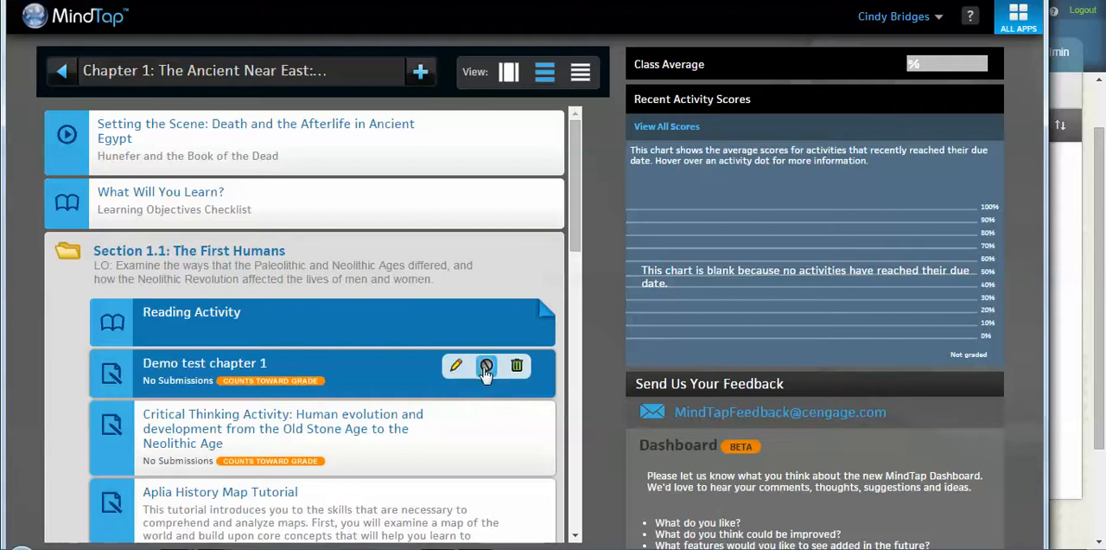
left_click_drag(579, 245, 577, 211)
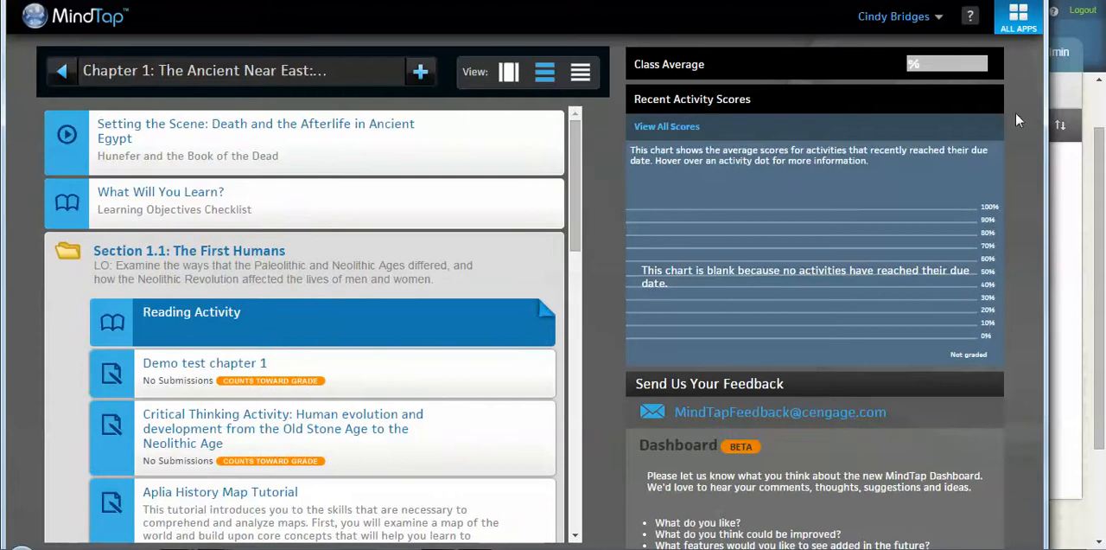
Step: Open the Aplia app and save its global assignment settings with Scoring set to Keep The Highest and Grading kept at Grade upon submission
left_click(1009, 26)
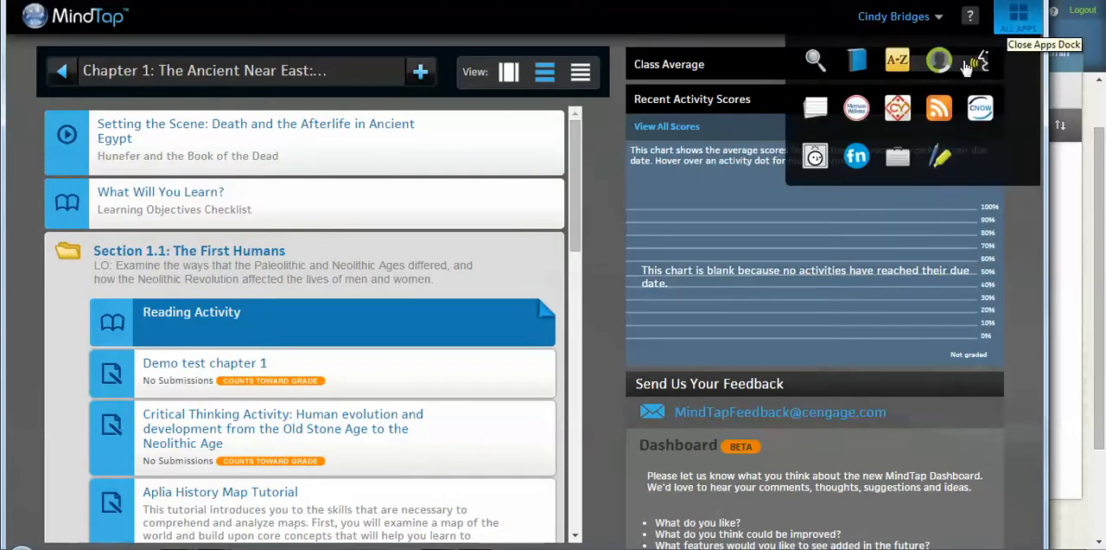
left_click(814, 158)
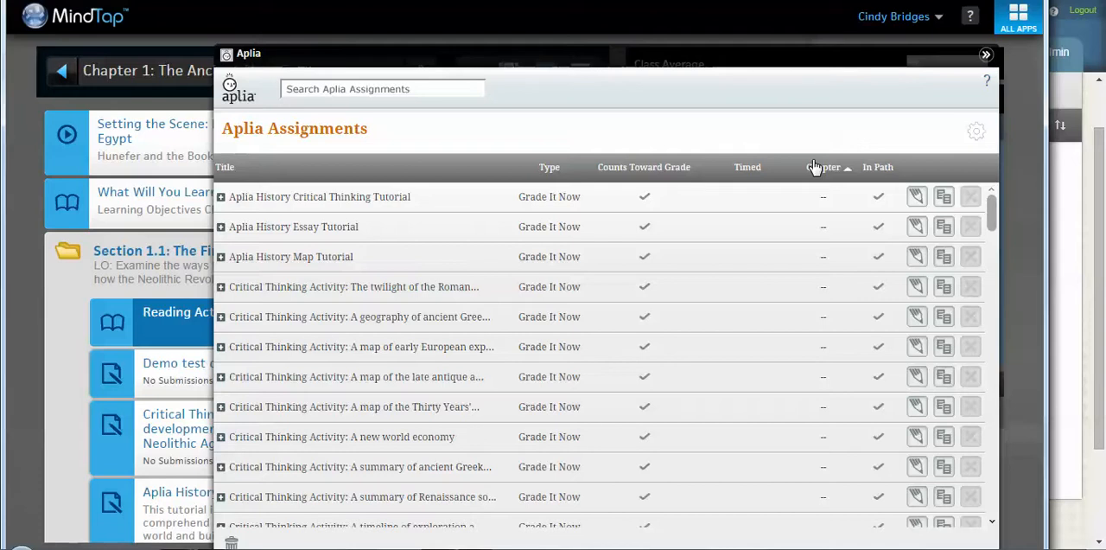
left_click(977, 133)
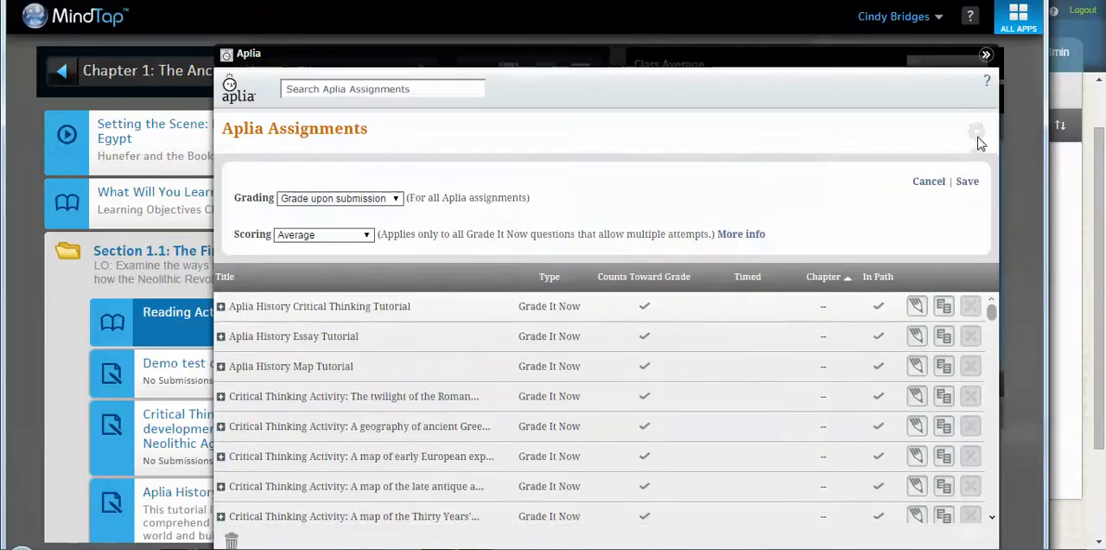
left_click(361, 239)
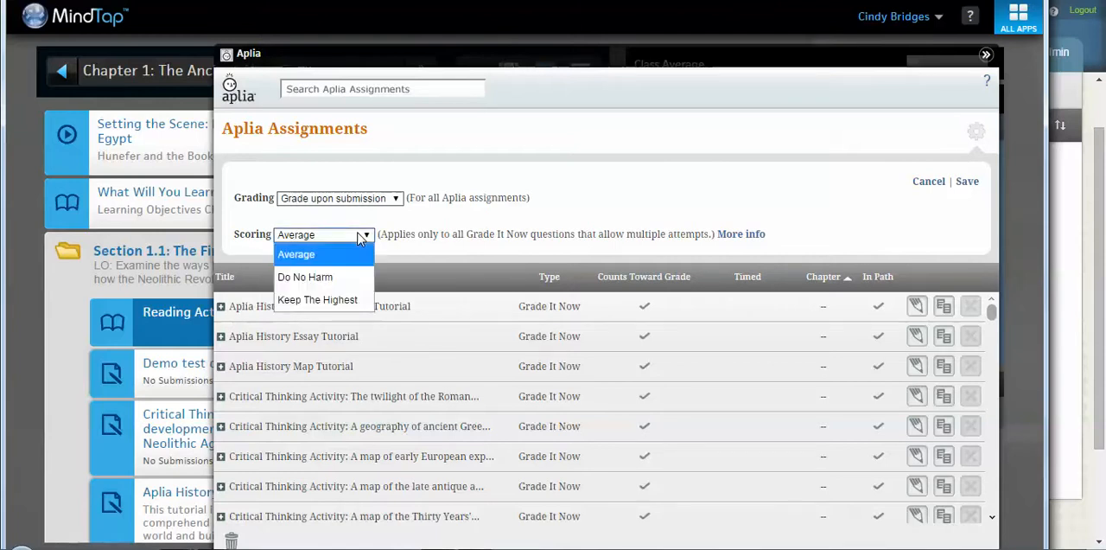
left_click(336, 302)
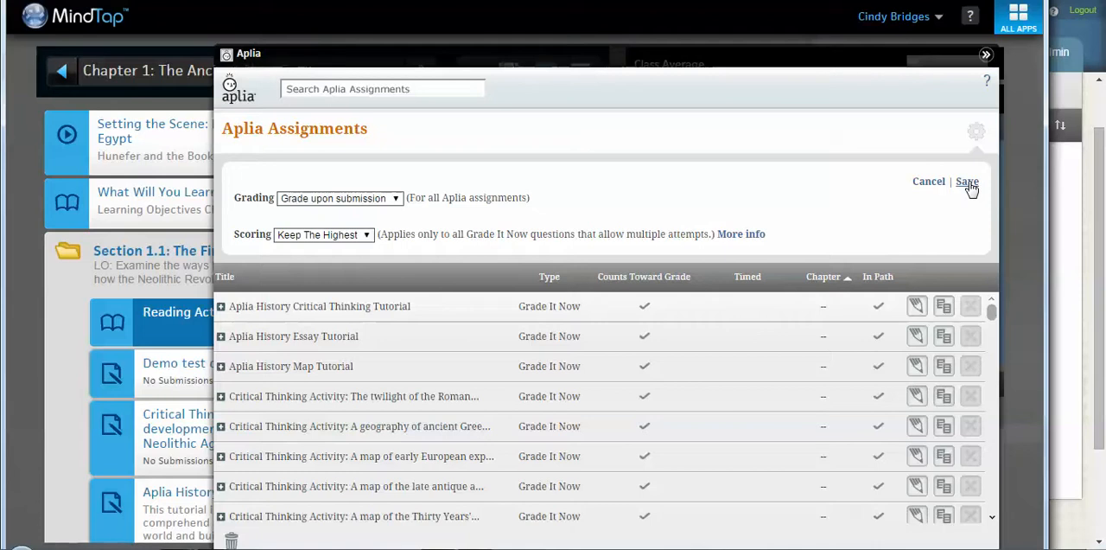
left_click(368, 200)
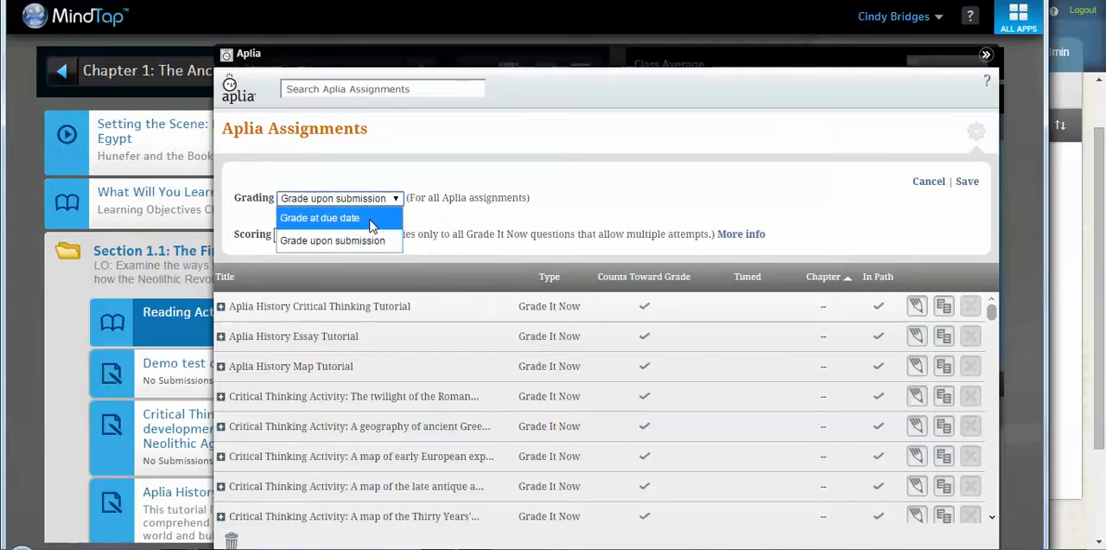
left_click(563, 181)
left_click(967, 183)
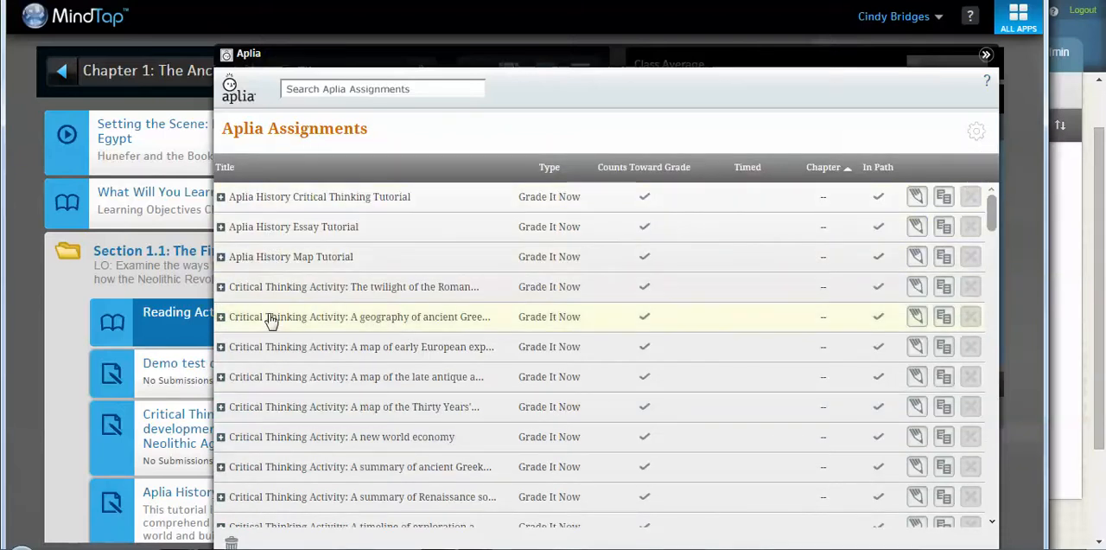
Step: Examine the questions and point values inside several Aplia assignments, from the Critical Thinking Tutorial to the Critical Thinking Activities
left_click(220, 197)
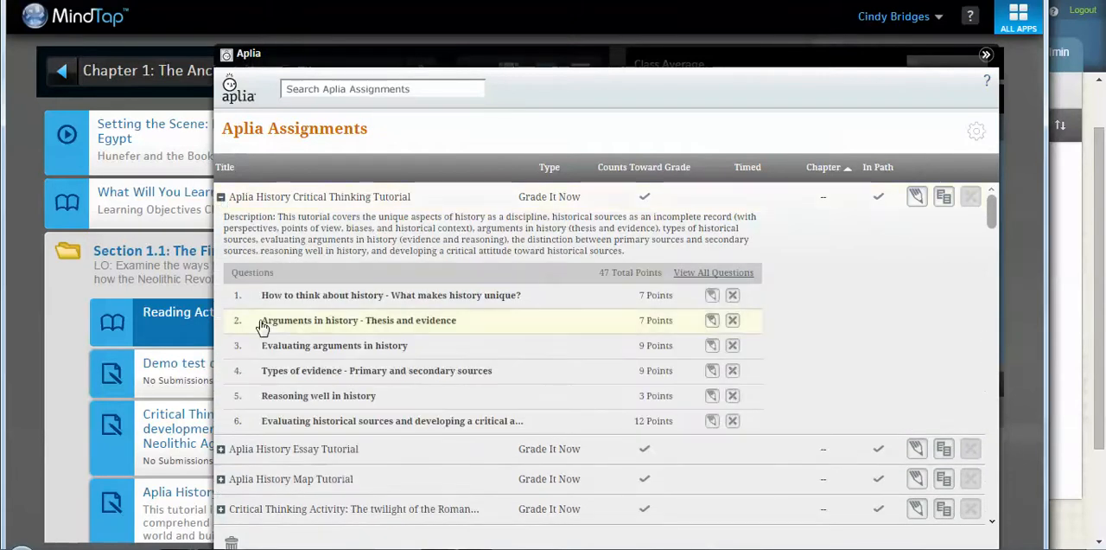
left_click(222, 198)
left_click_drag(992, 227, 992, 274)
left_click(220, 298)
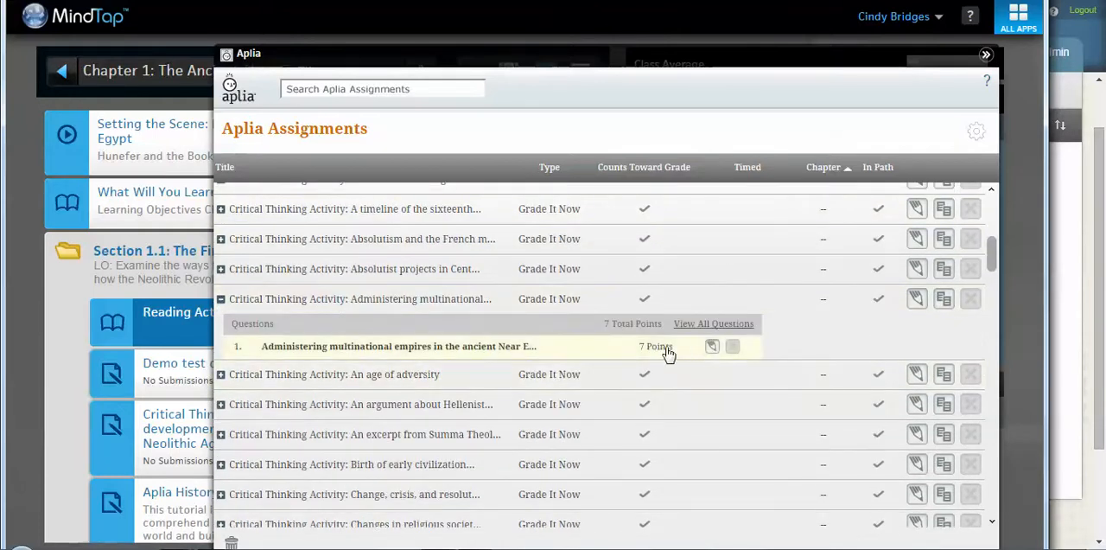
left_click(220, 298)
left_click(220, 359)
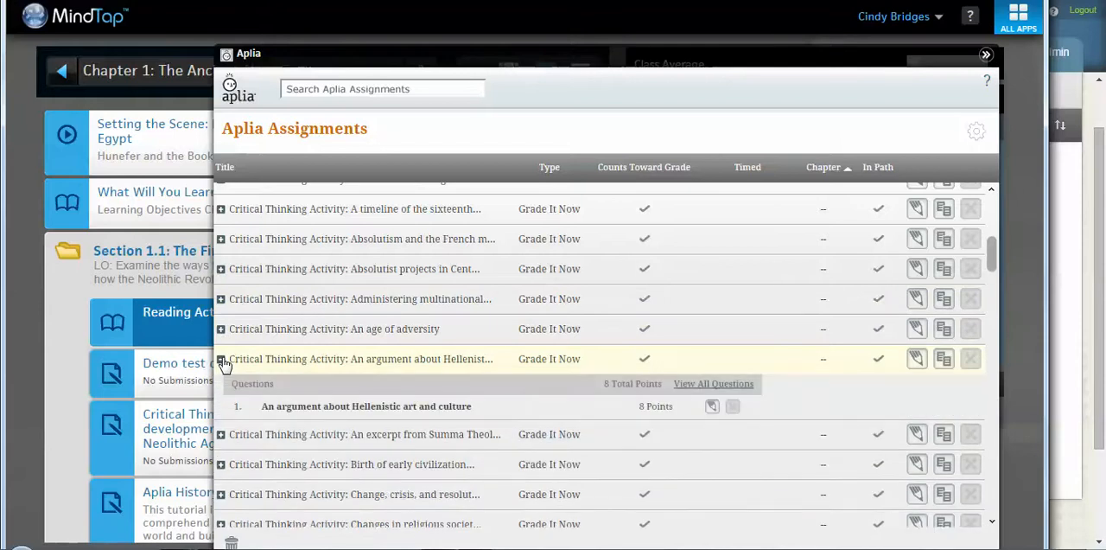
left_click(221, 359)
left_click(221, 479)
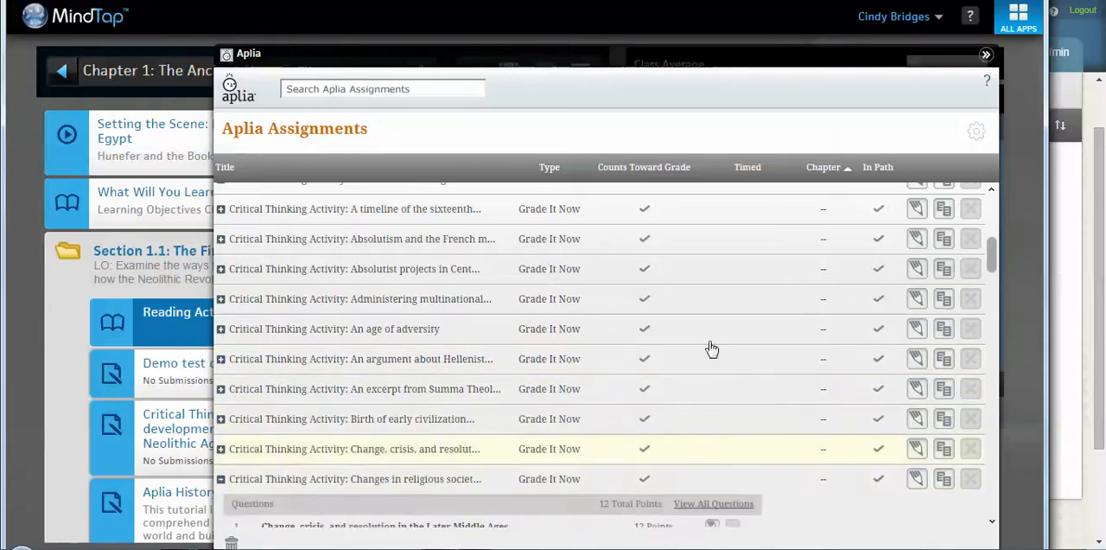
scroll(995, 280, "down", 1)
scroll(995, 281, "down", 1)
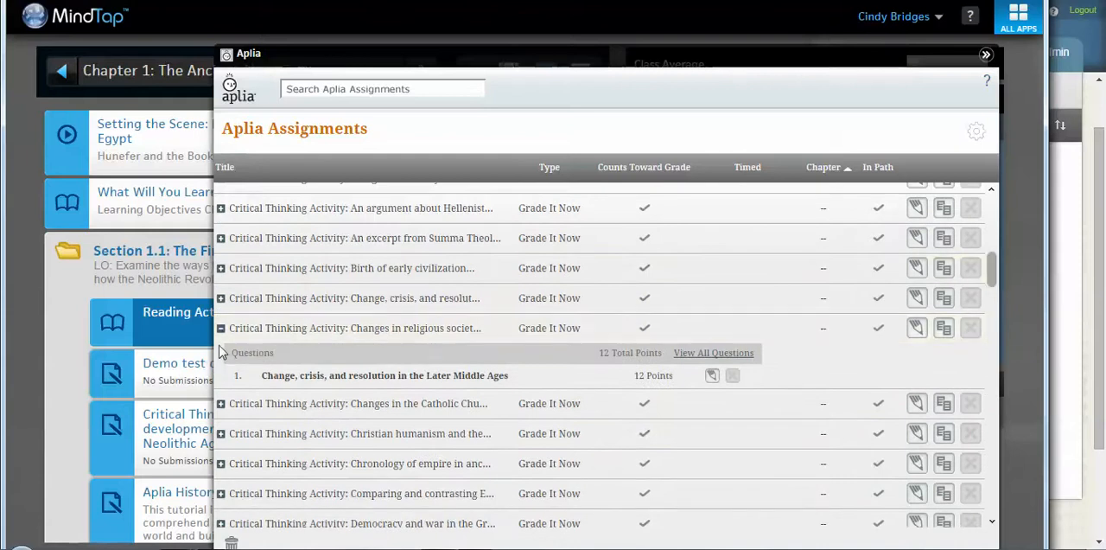
left_click(221, 330)
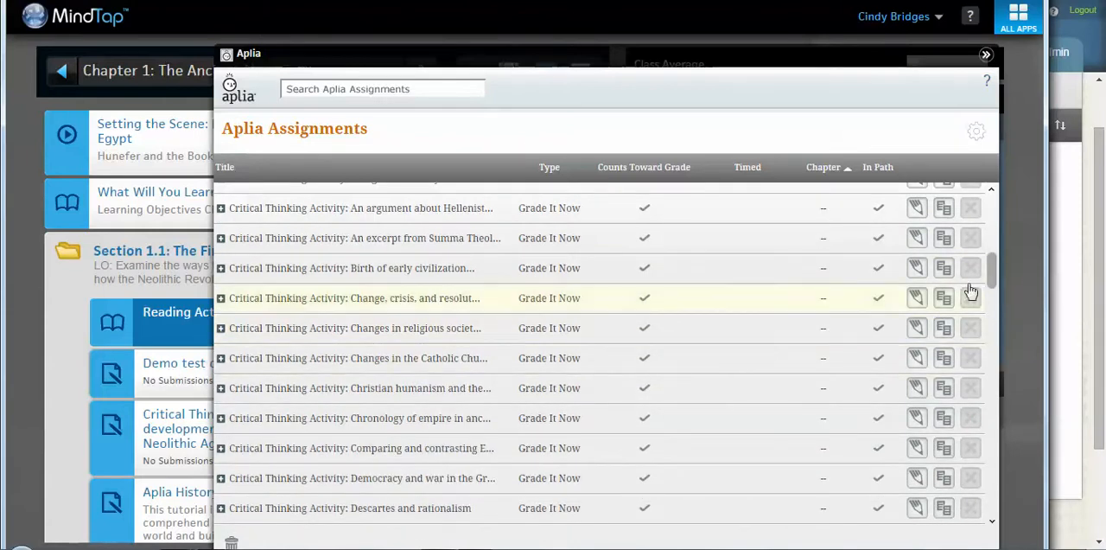
scroll(996, 242, "up", 3)
left_click_drag(995, 238, 995, 207)
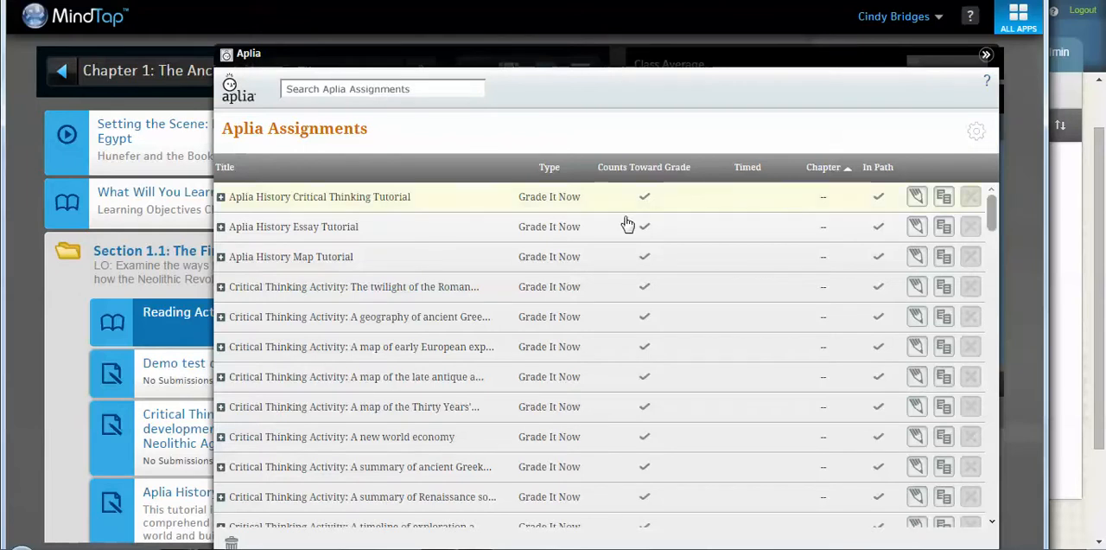
Step: Make the Aplia History Critical Thinking Tutorial randomized, timed at 20 minutes and not counted toward the grade, and save it
left_click(220, 197)
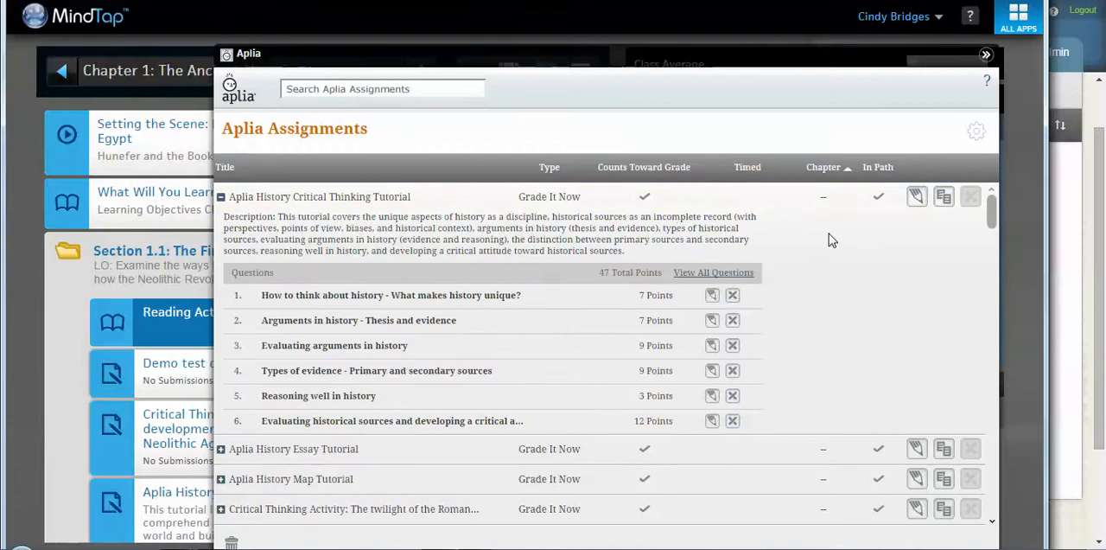
left_click(916, 199)
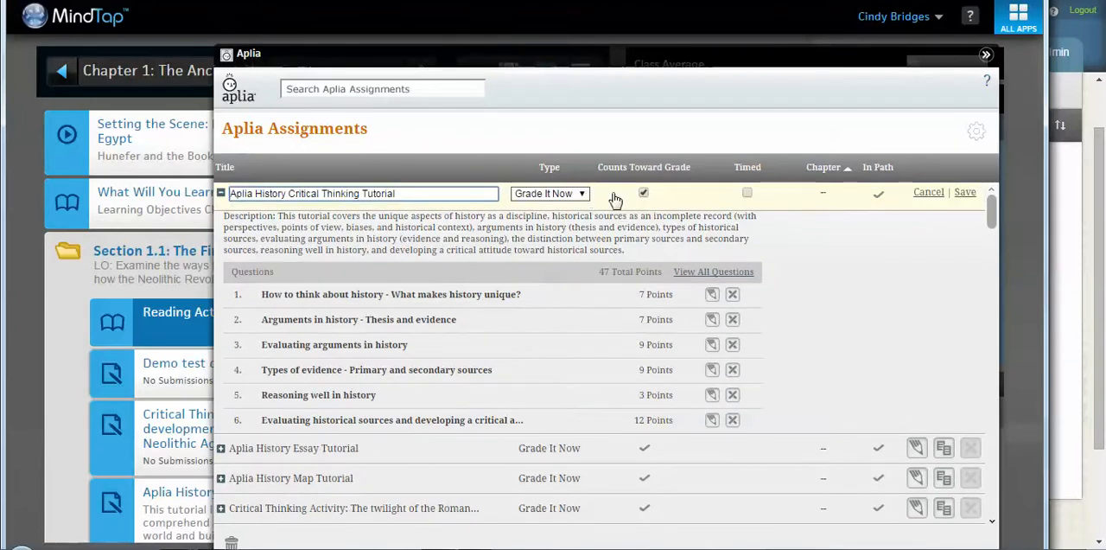
left_click(644, 194)
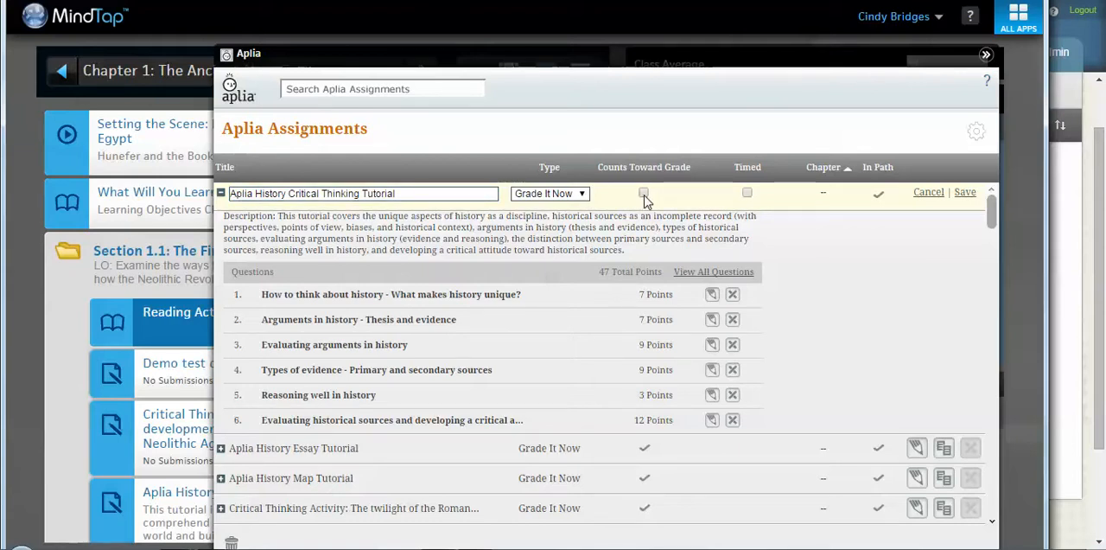
left_click(643, 193)
left_click(748, 194)
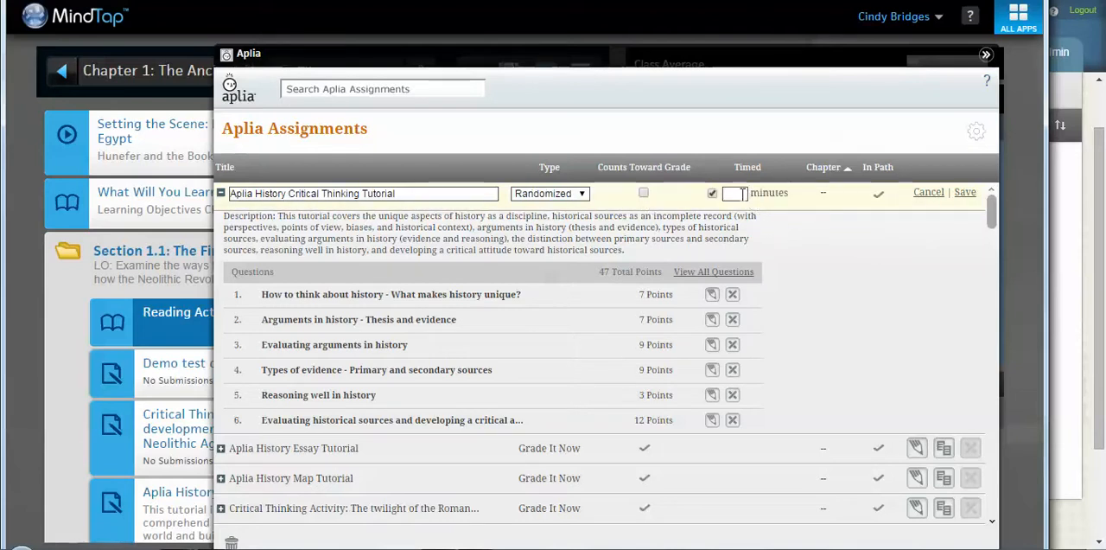
left_click(740, 194)
type("20")
left_click(793, 222)
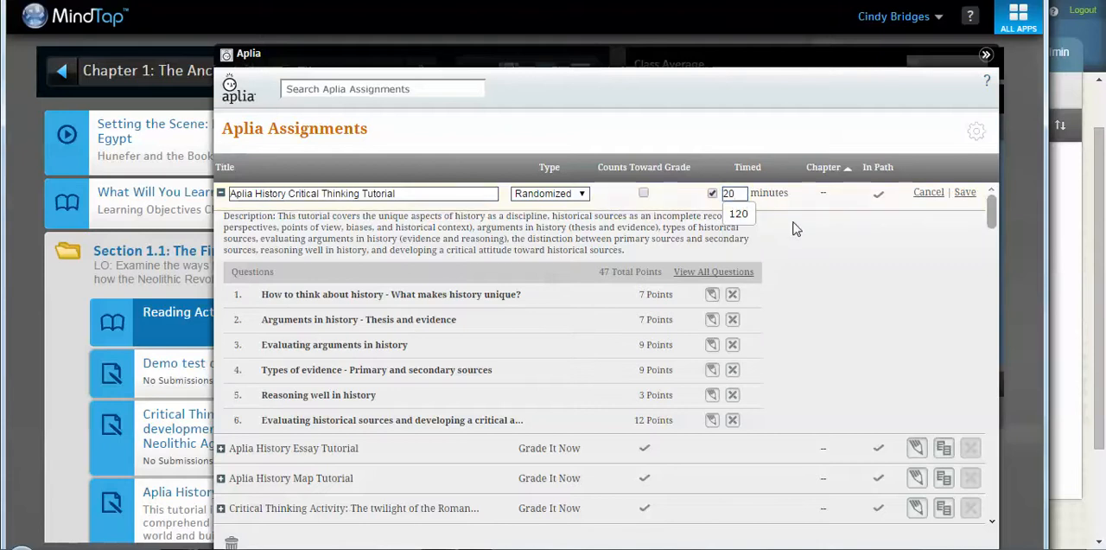
left_click(964, 193)
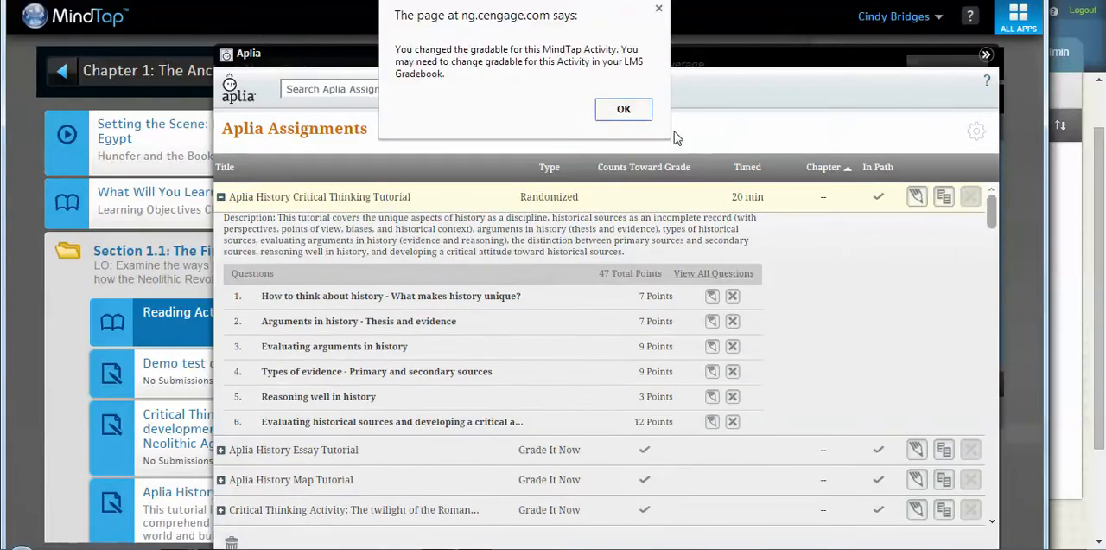
left_click(605, 109)
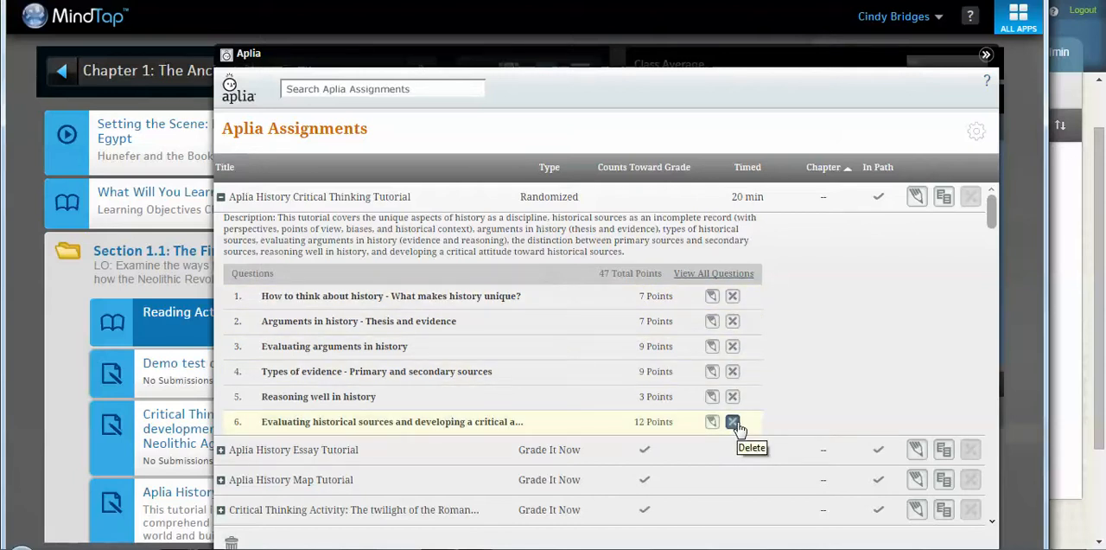
Step: Try to change the six questions of the Aplia History Critical Thinking Tutorial to 5 points each
left_click(711, 295)
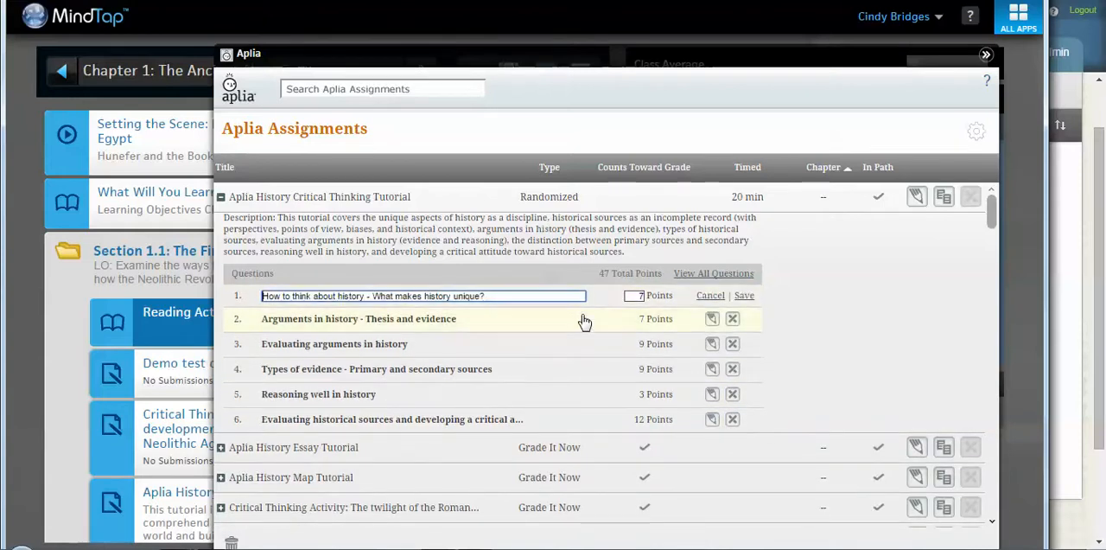
left_click_drag(630, 296, 673, 302)
type("5")
left_click(711, 319)
double_click(648, 321)
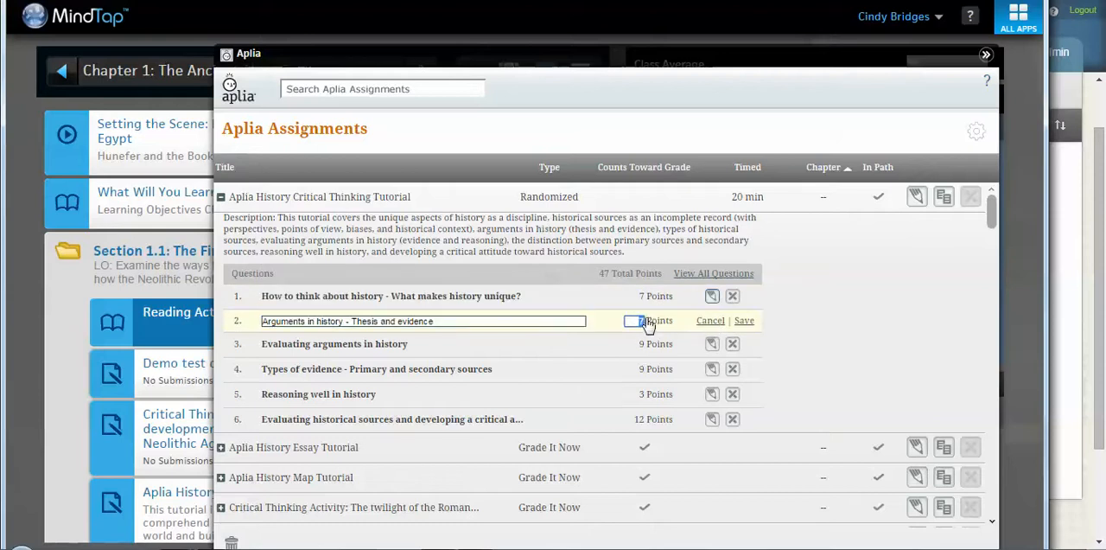
left_click(711, 343)
double_click(654, 346)
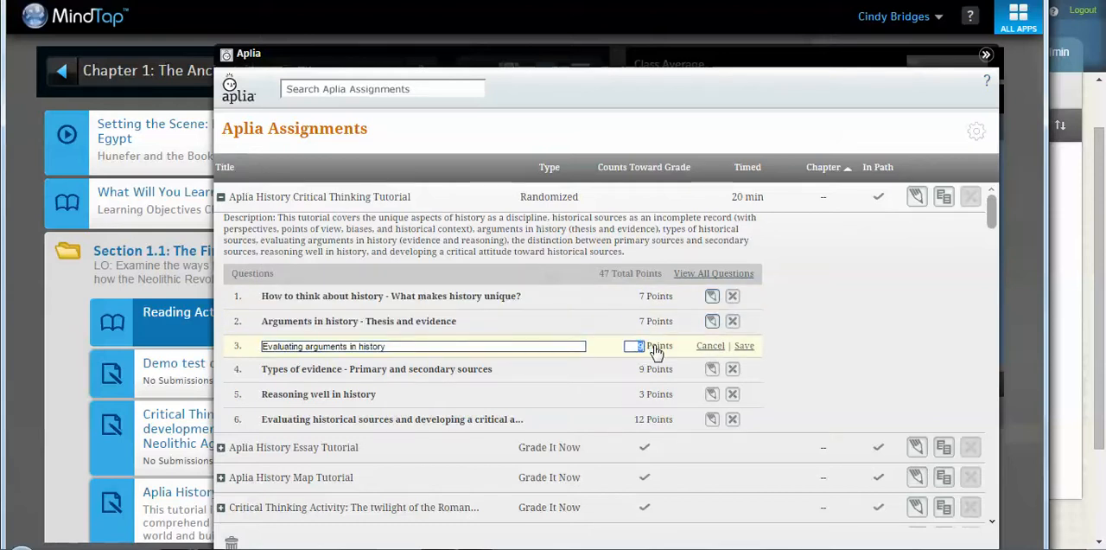
left_click(711, 369)
double_click(636, 370)
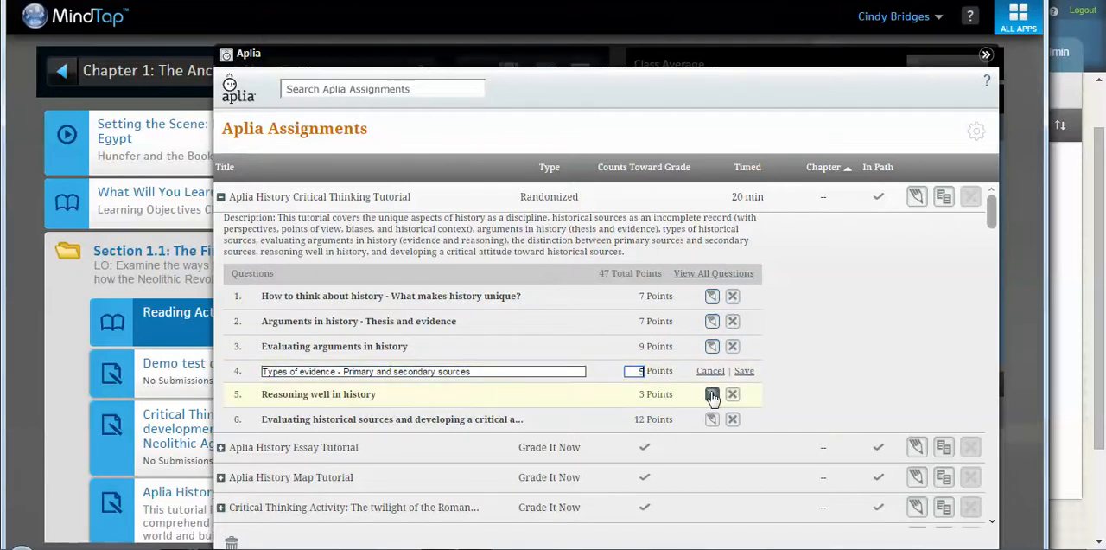
left_click(711, 394)
double_click(637, 396)
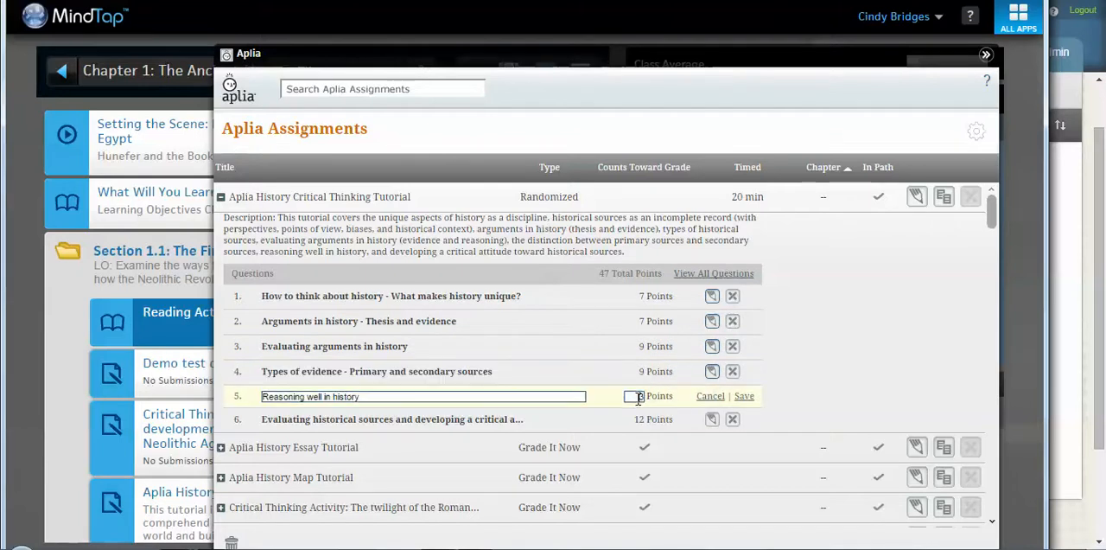
left_click(711, 419)
double_click(636, 421)
type("5")
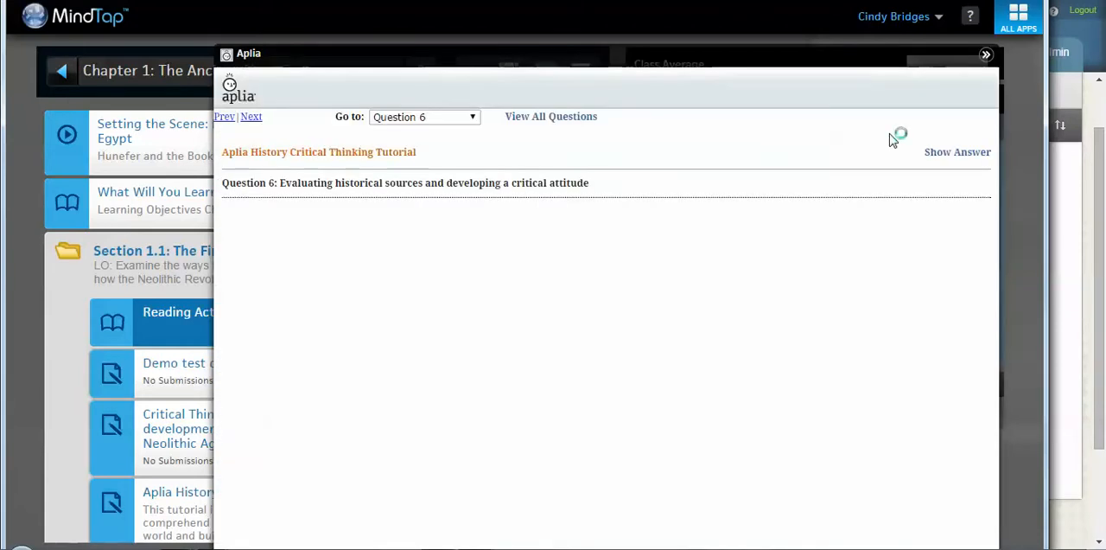
Step: Check the selectable questions in the Aplia History Critical Thinking Tutorial preview and return to the assignments list
left_click(439, 121)
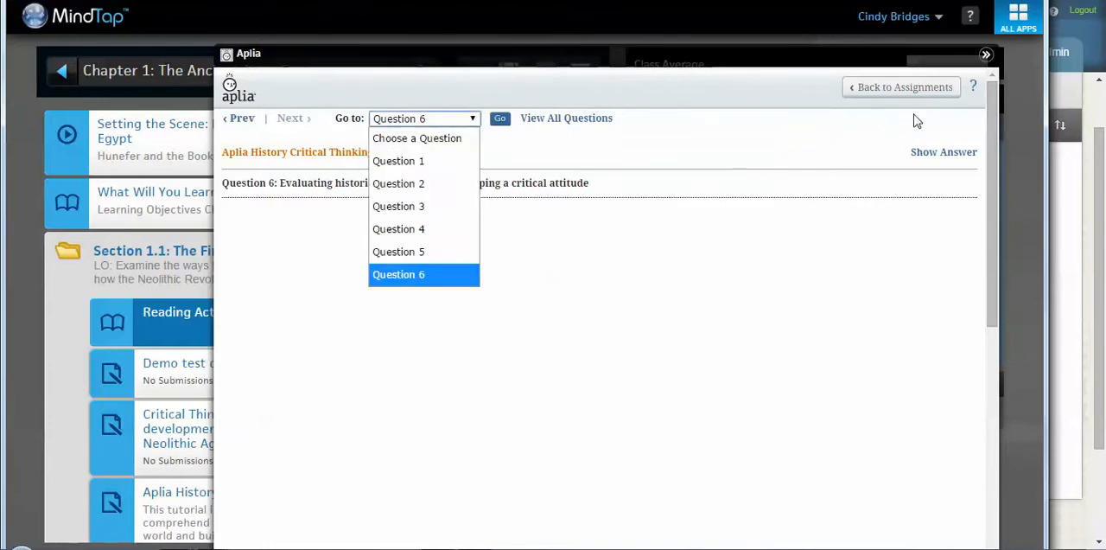
left_click(947, 89)
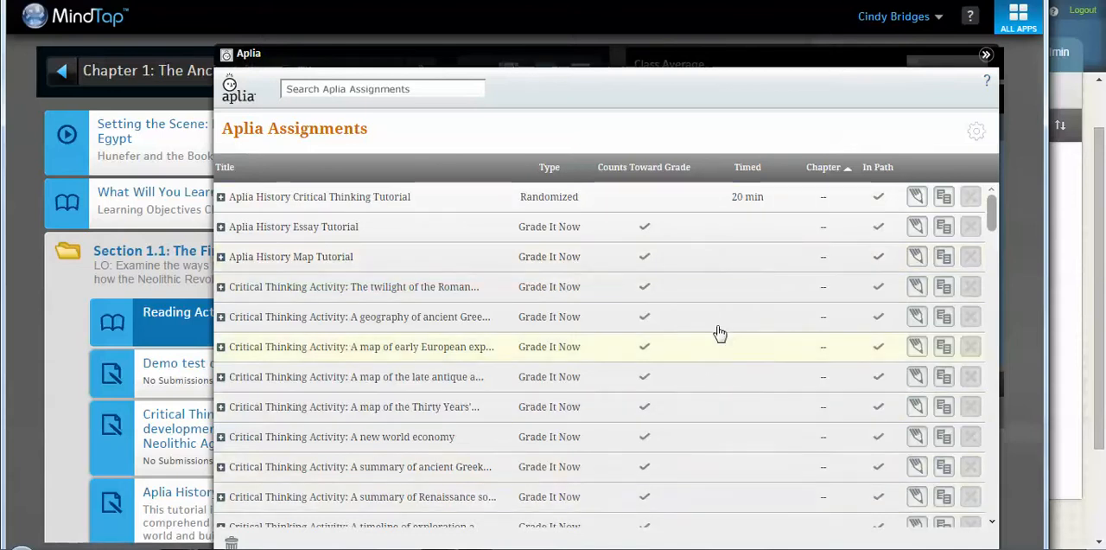
Step: Edit the first seven Aplia assignments so the six below the Critical Thinking Tutorial do not count toward the grade
left_click(915, 197)
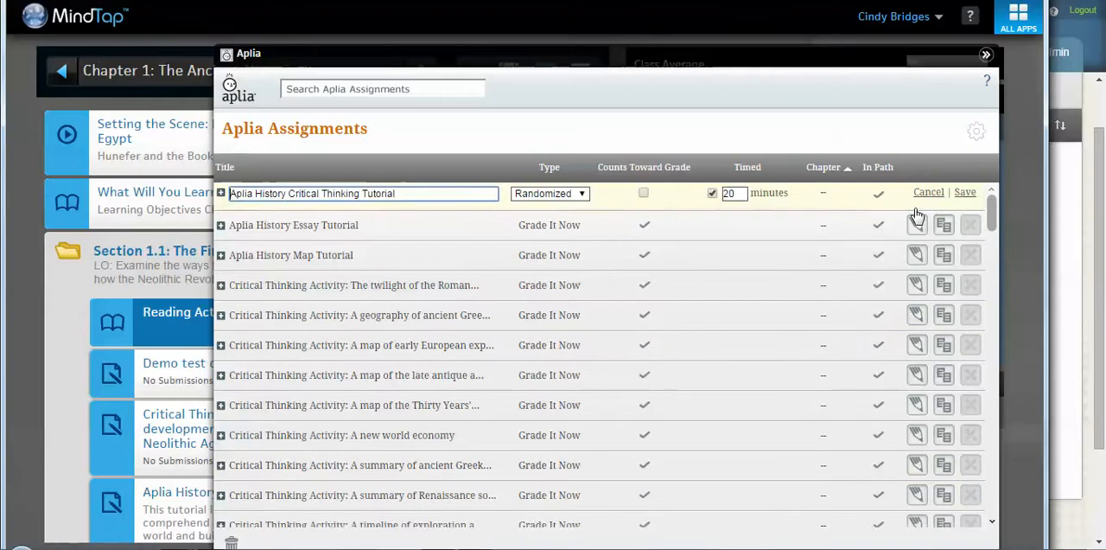
left_click(916, 219)
left_click(915, 251)
left_click(916, 281)
left_click(916, 307)
left_click(915, 336)
left_click(916, 370)
left_click(643, 221)
left_click(642, 249)
left_click(642, 278)
left_click(643, 307)
left_click(643, 335)
left_click(643, 363)
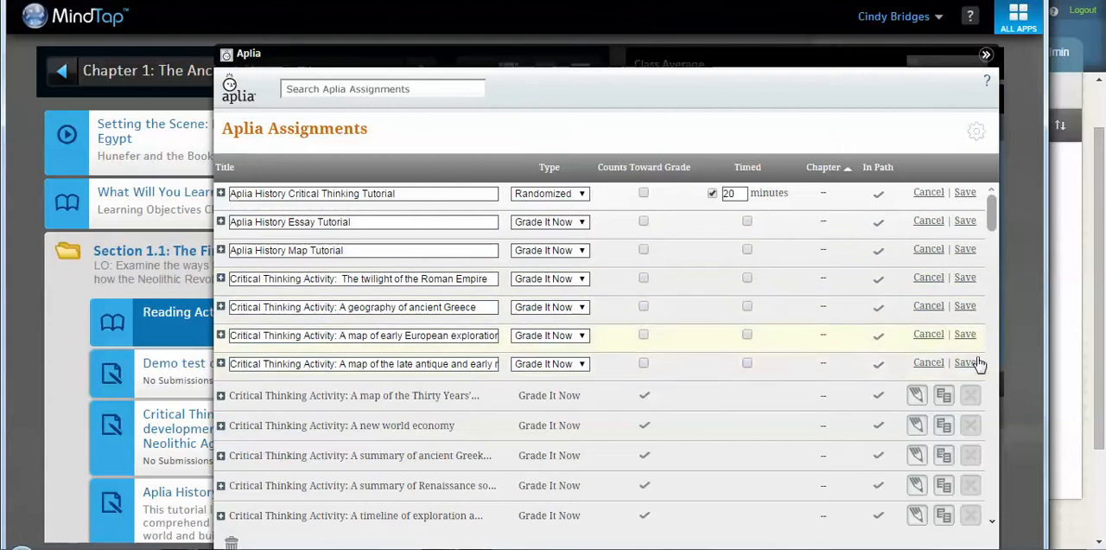
Step: Save the ungraded setting for the late antique map and early European exploration map Critical Thinking Activities
left_click(965, 363)
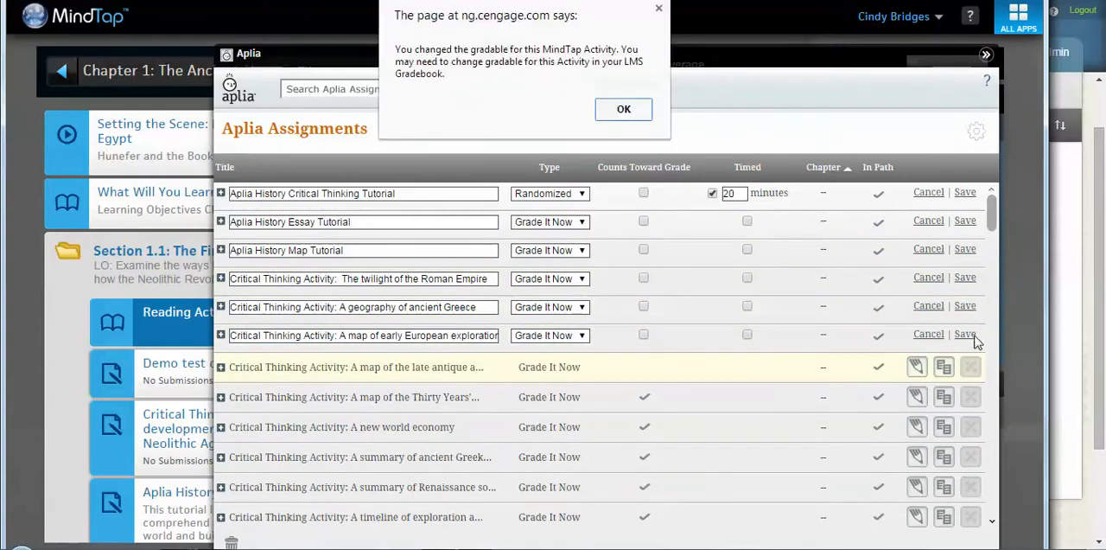
left_click(623, 109)
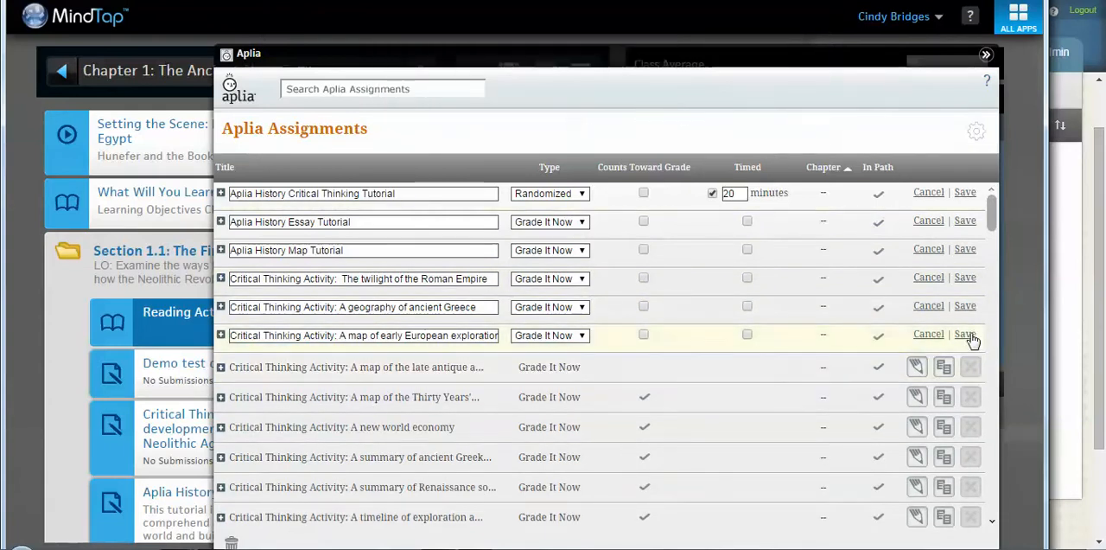
left_click(965, 334)
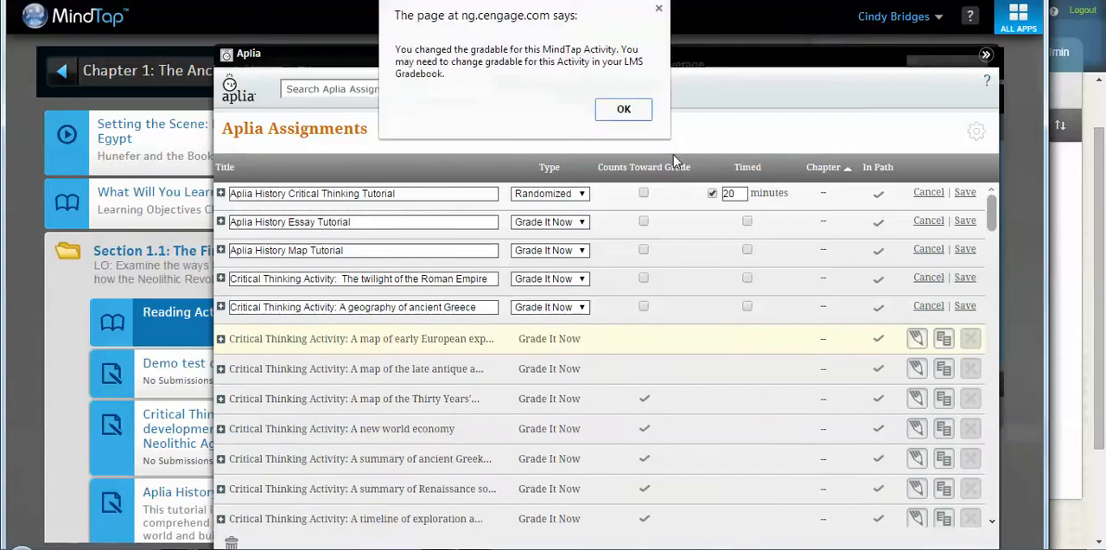
left_click(629, 106)
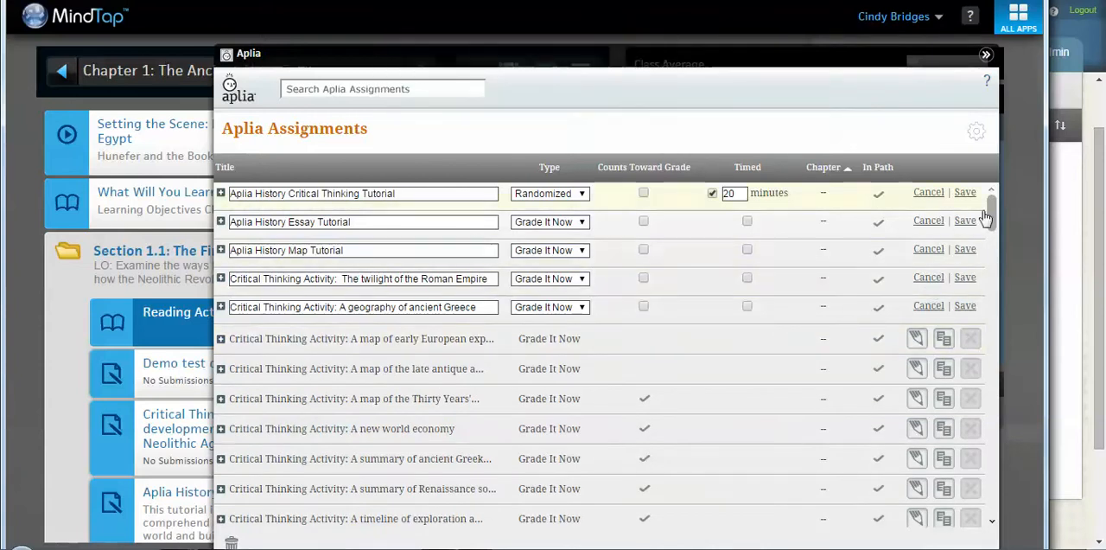
Step: Look through the remaining Aplia assignments, close the list and check the Aplia History Critical Thinking Tutorial in Chapter 1's Section 1.1
left_click_drag(992, 220, 1003, 423)
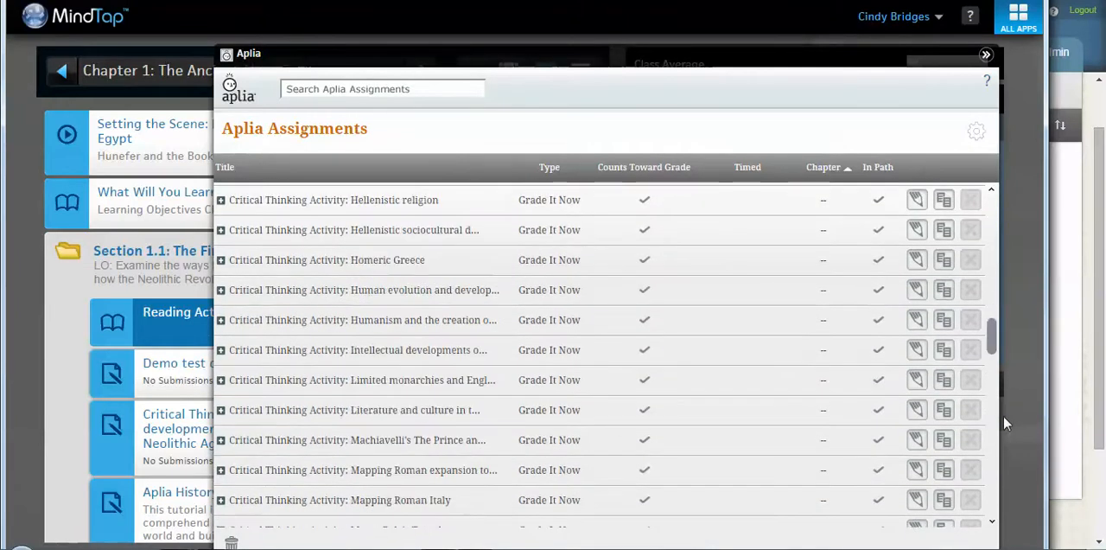
left_click(997, 505)
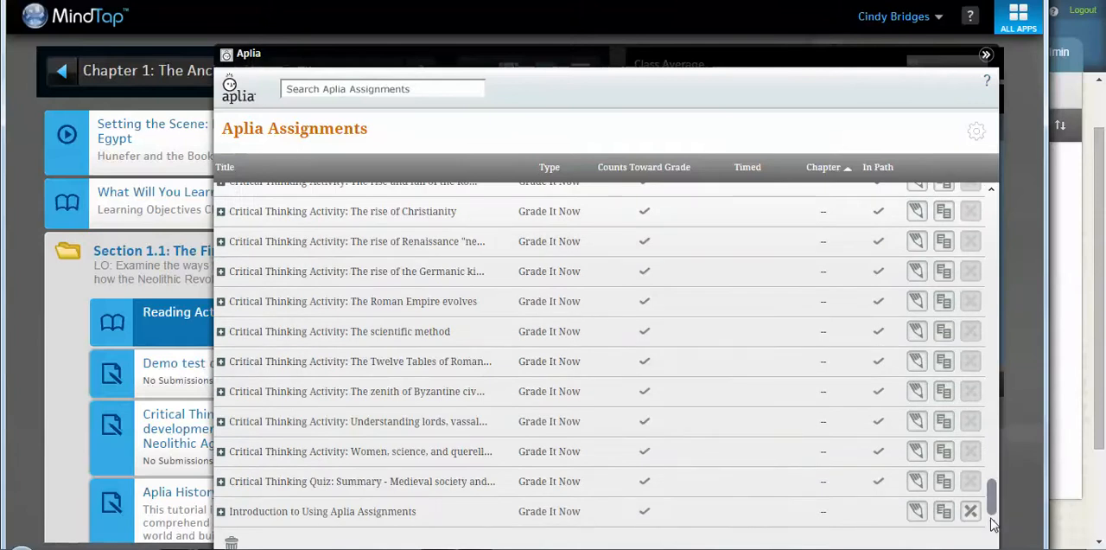
scroll(990, 289, "up", 15)
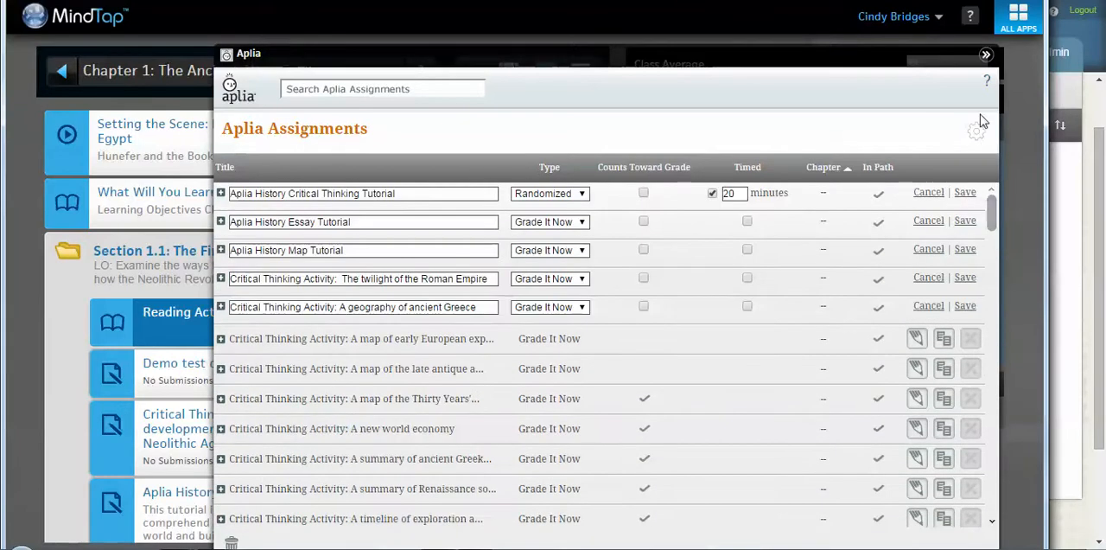
left_click(986, 56)
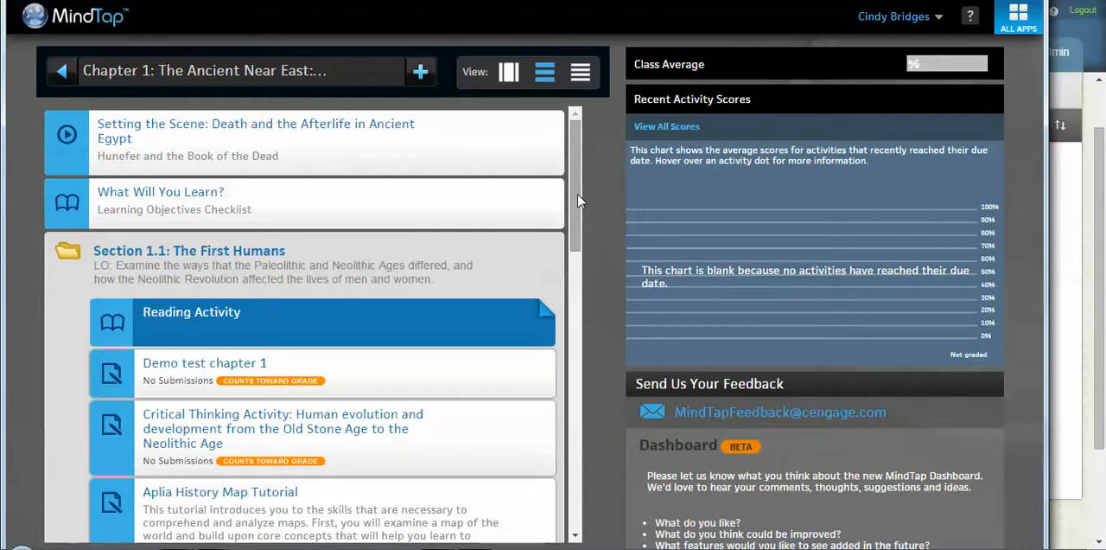
left_click_drag(579, 199, 576, 347)
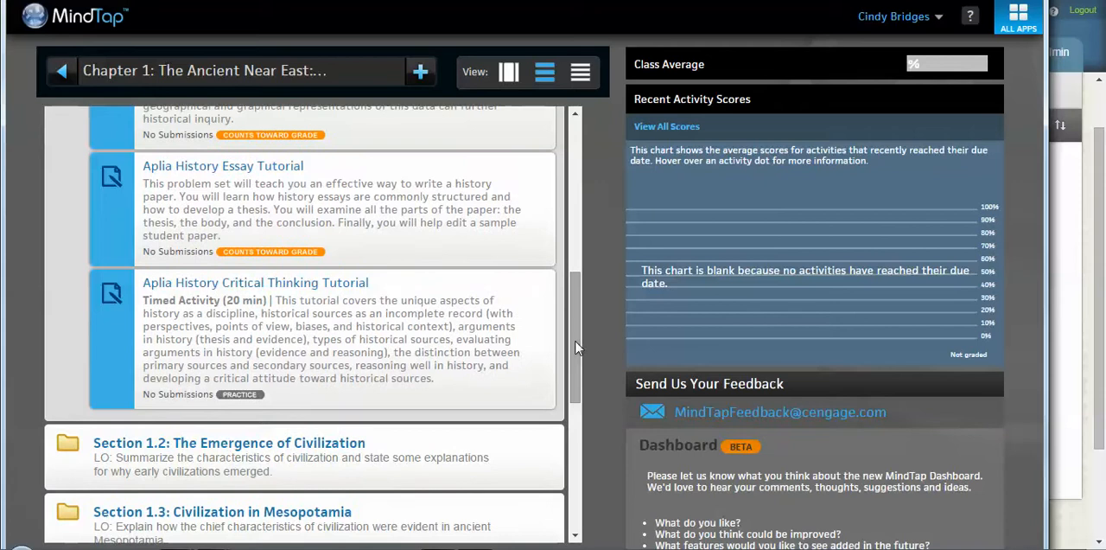